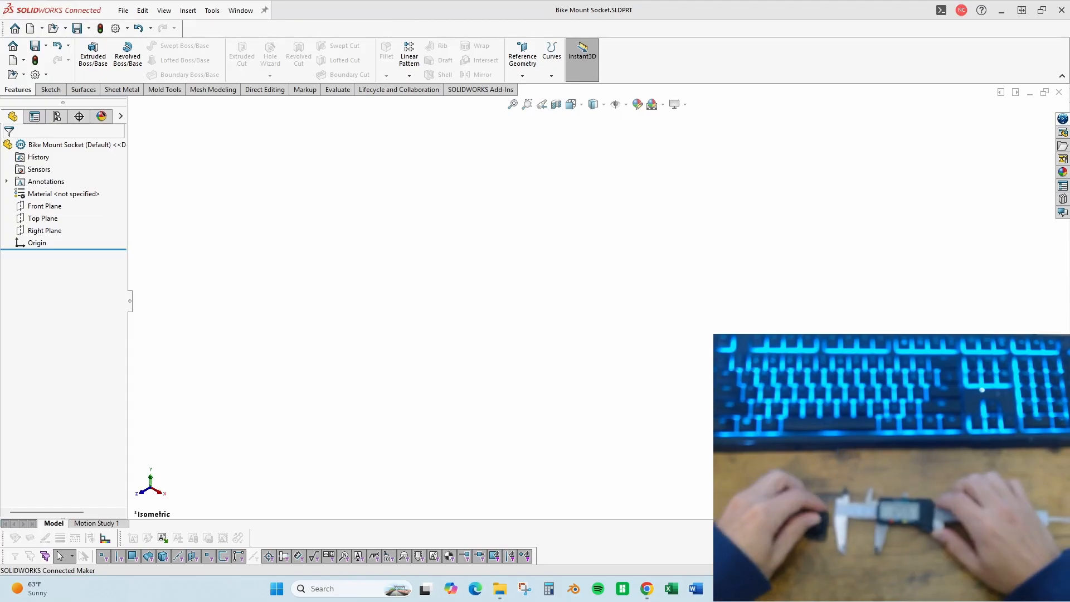
- Sketch a center rectangle about 3.3 by 3.9 in on the Top Plane, centered on the origin
left_click(52, 218)
left_click(62, 204)
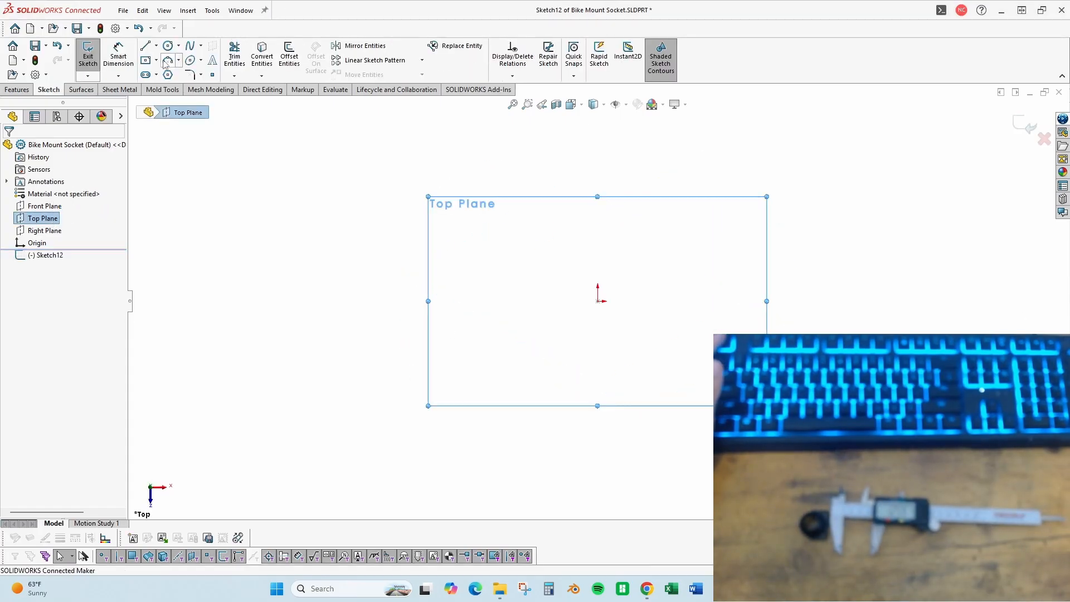
left_click(145, 60)
left_click(597, 301)
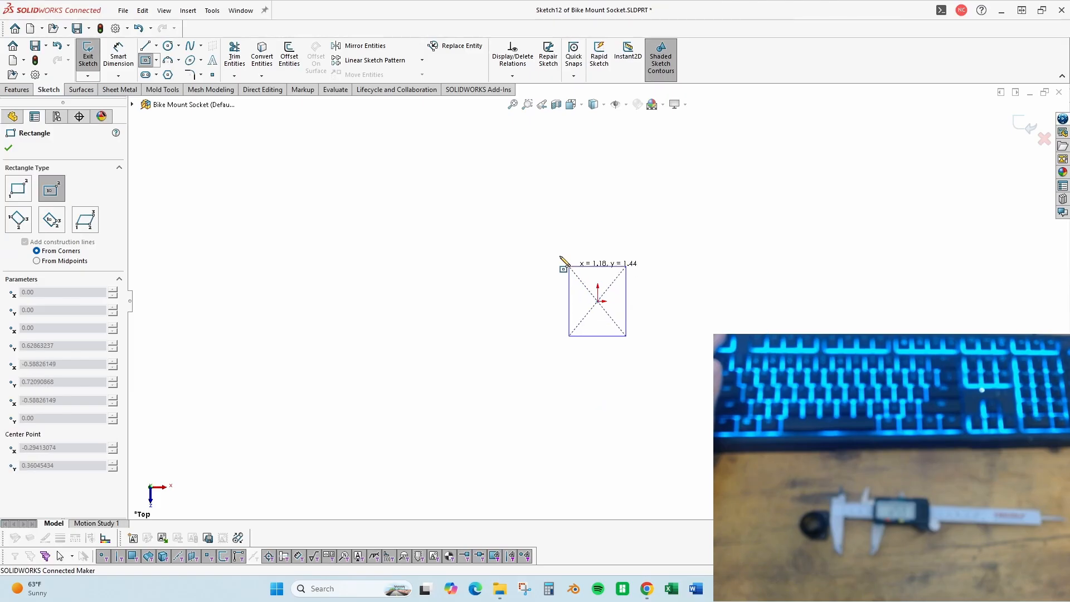
left_click(517, 207)
key("Escape")
- Make the rectangle's upper and left sides equal in length so that it is a square
left_click(539, 207)
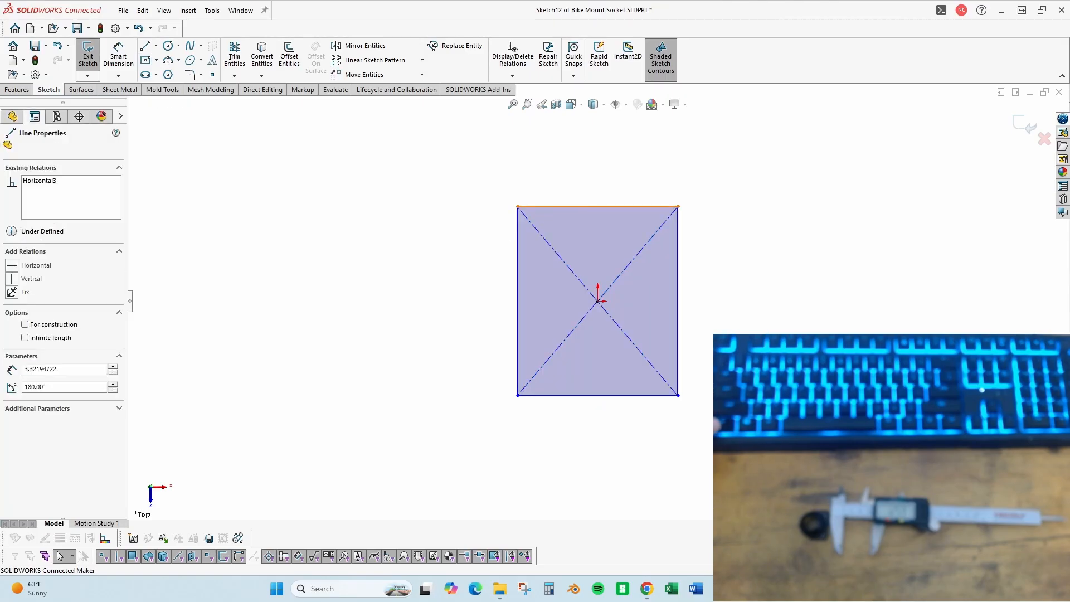
left_click(518, 227, "ctrl")
left_click(635, 186)
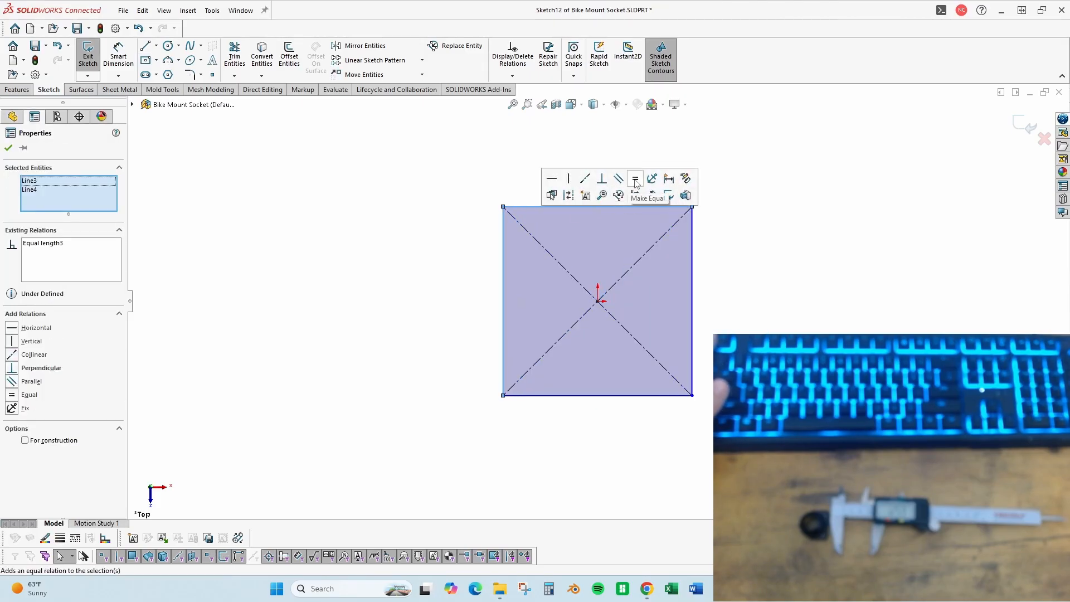
left_click(780, 282)
- Dimension the square's upper side at 1.265 in
right_click_drag(778, 278, 646, 247)
left_click(616, 207)
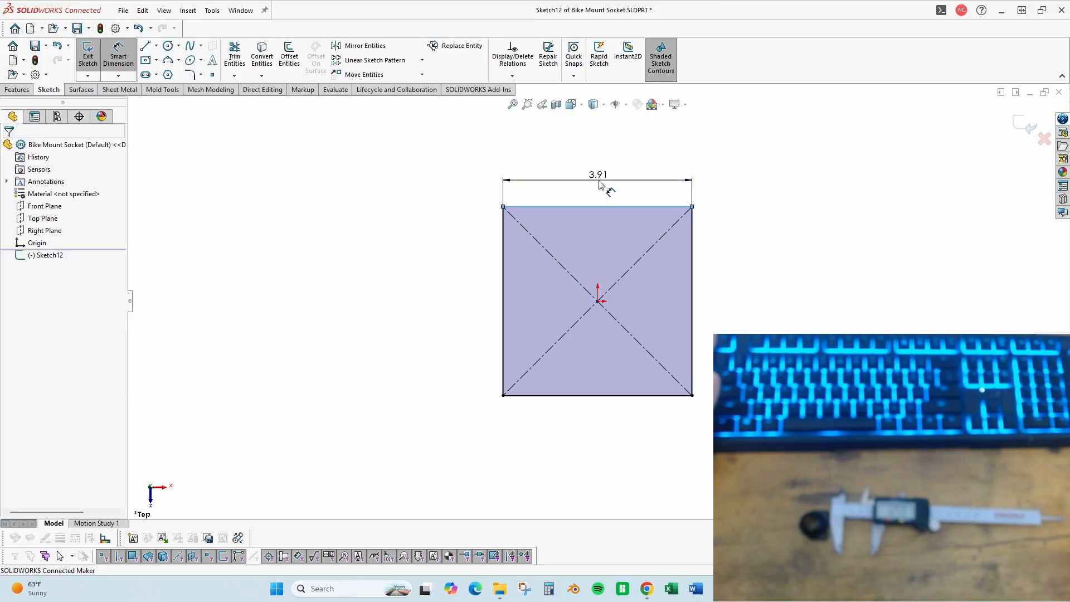
left_click(599, 180)
type("1.27")
key("Return")
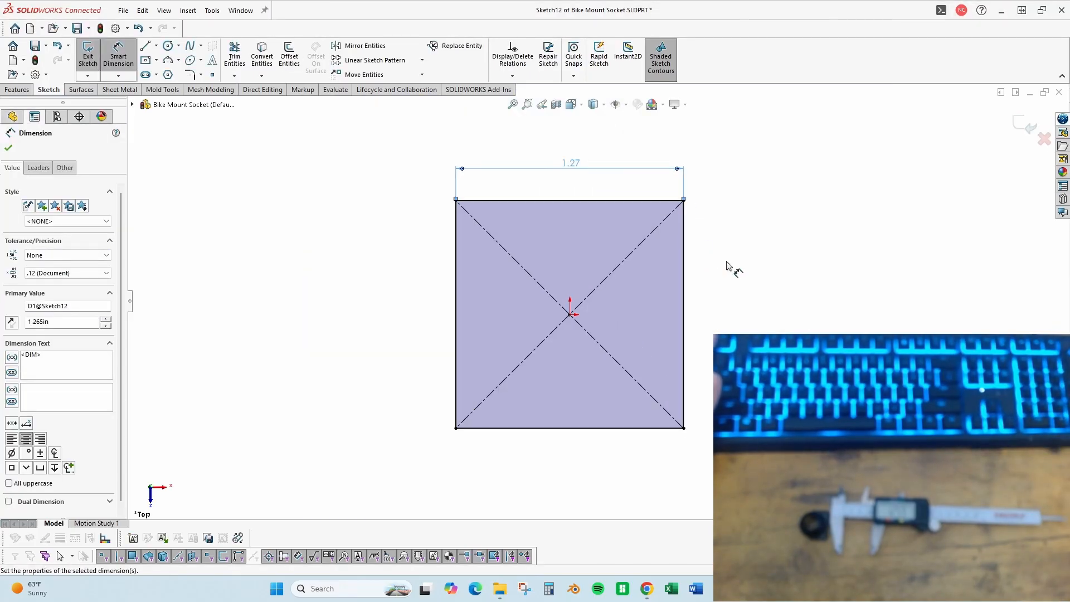
- Extrude the square 0.115 in downward from the Top Plane as a blind boss and save the part
left_click(17, 90)
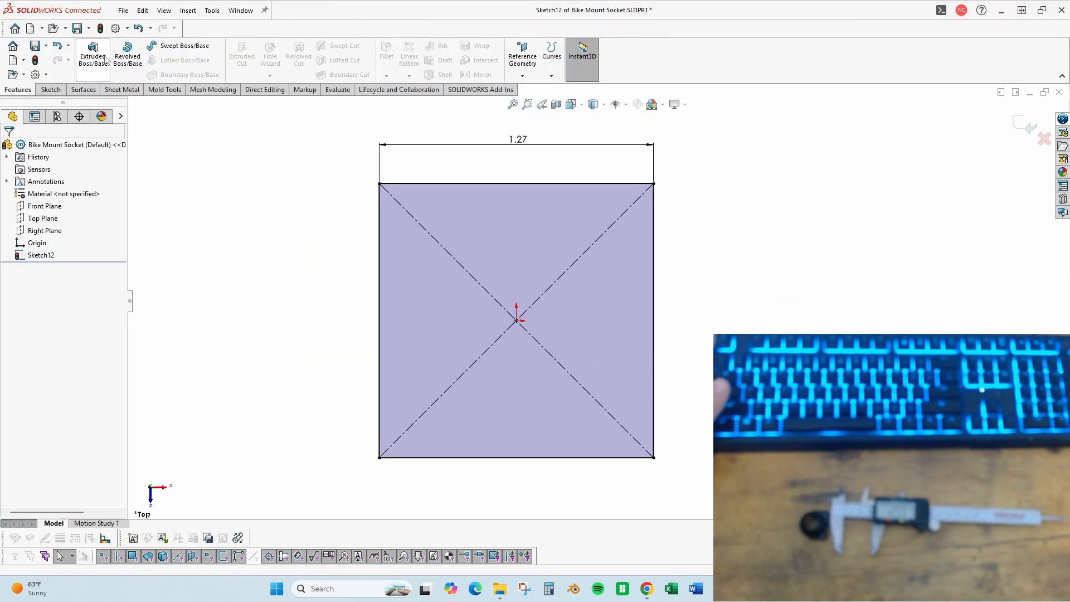
left_click(92, 56)
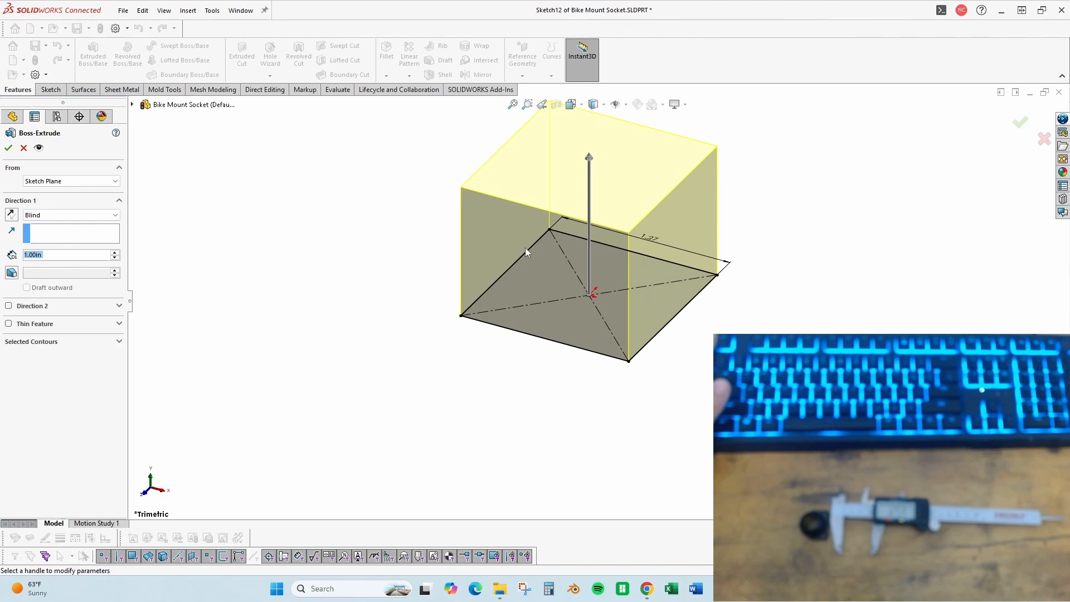
left_click(14, 216)
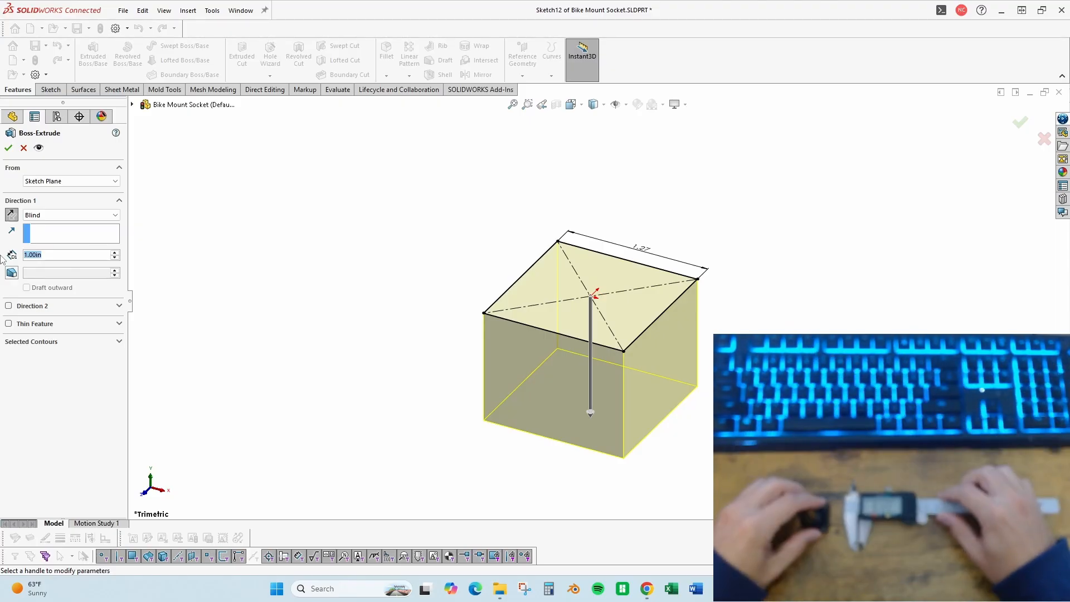
type(".115")
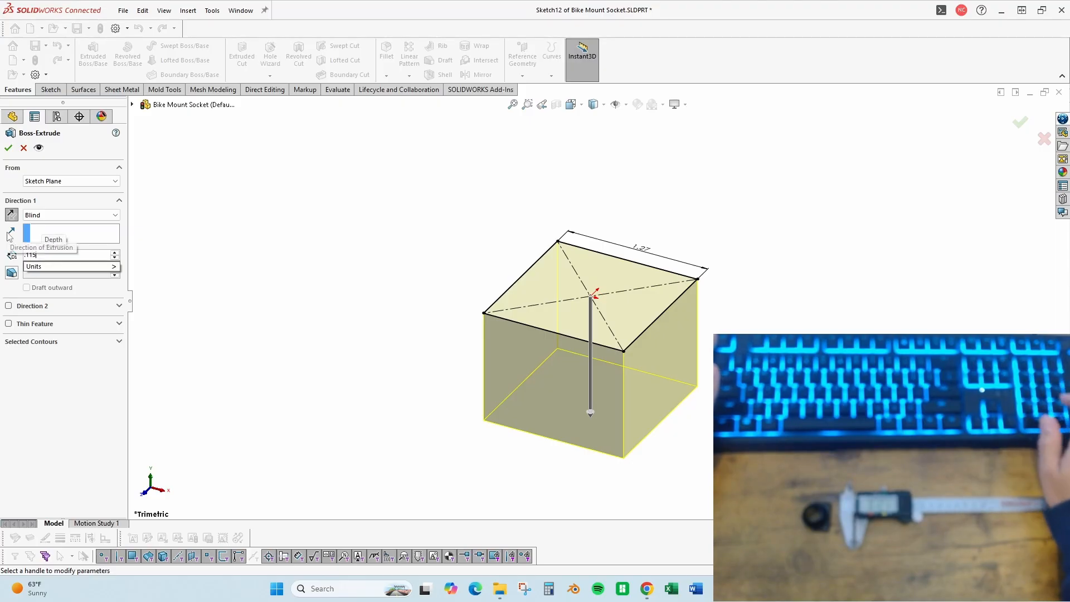
key("Return")
scroll(630, 307, "down", 4)
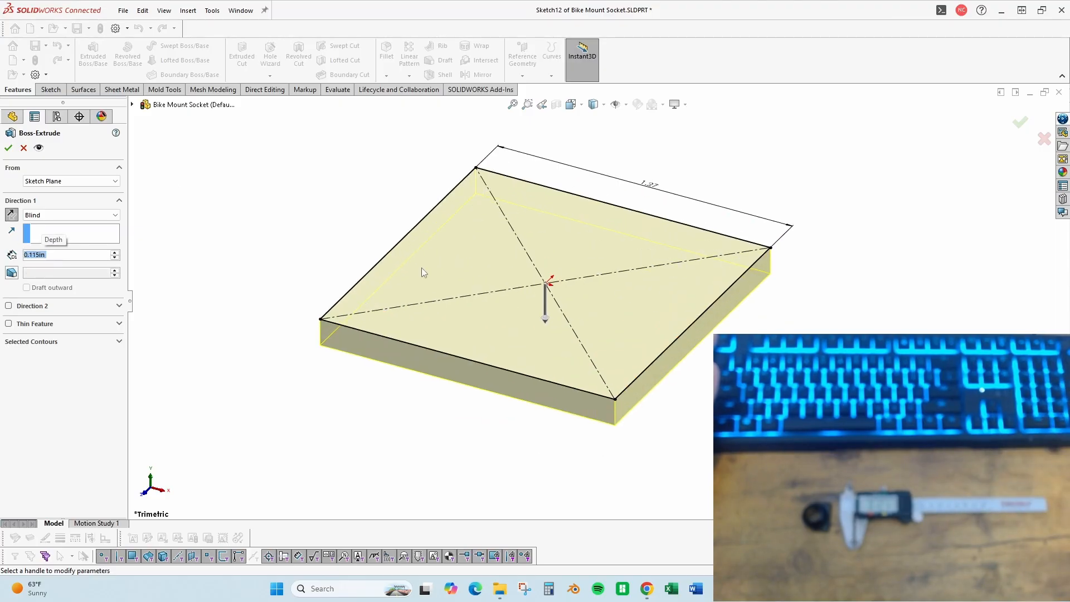
left_click(9, 147)
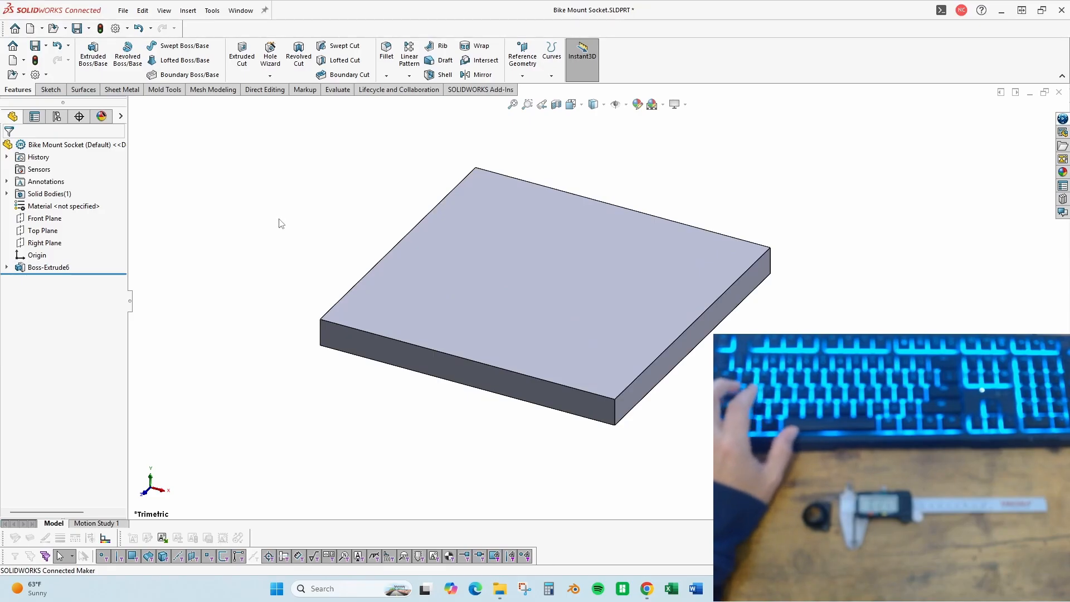
key("ctrl+s")
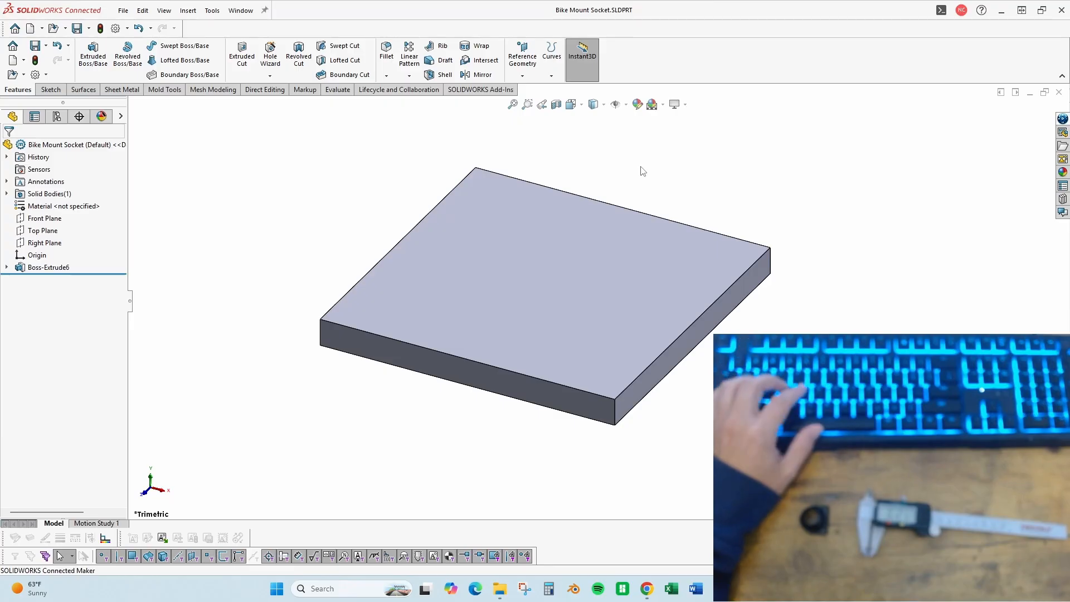
- Start a new sketch on the Top Plane and draw an origin-centered rectangle about 1.00 by 0.95 in inside the plate outline
key("ctrl+5")
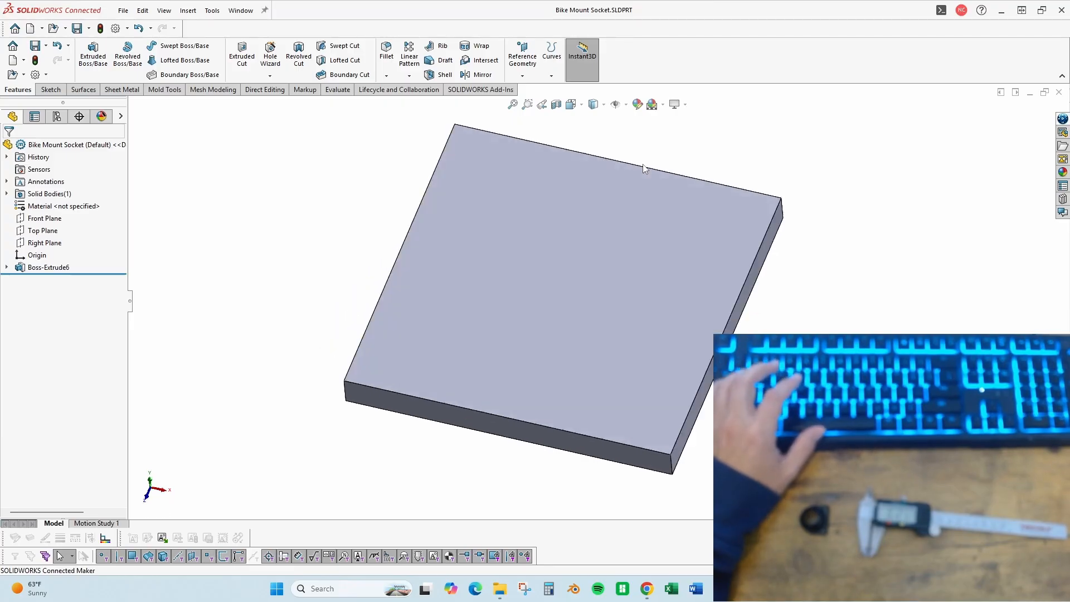
left_click(44, 231)
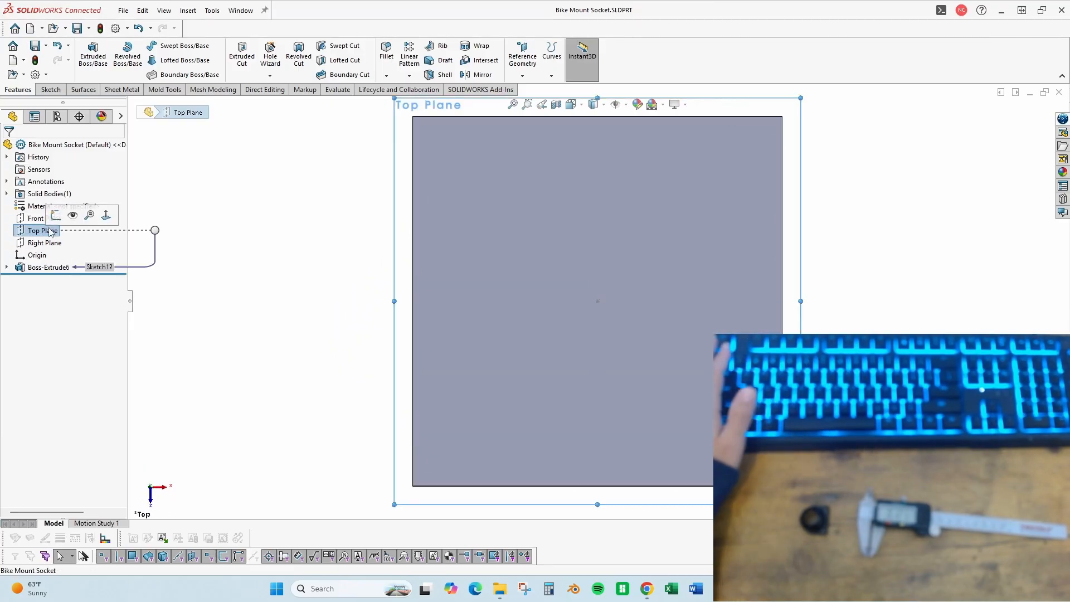
left_click(55, 214)
scroll(621, 302, "up", 3)
scroll(767, 301, "down", 1)
key("Escape")
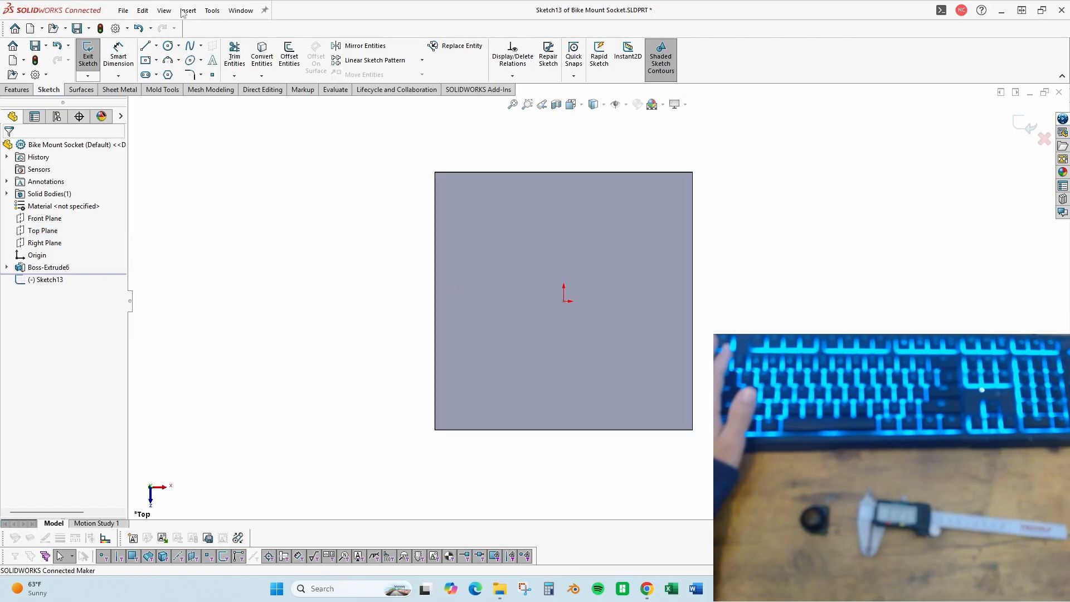
left_click(149, 61)
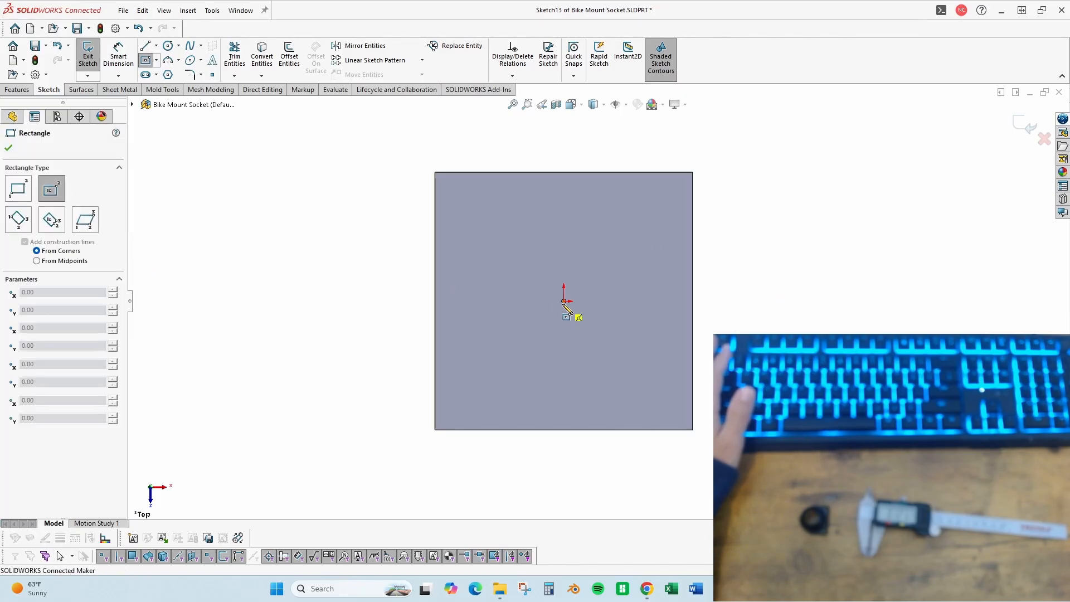
left_click(564, 302)
left_click(462, 204)
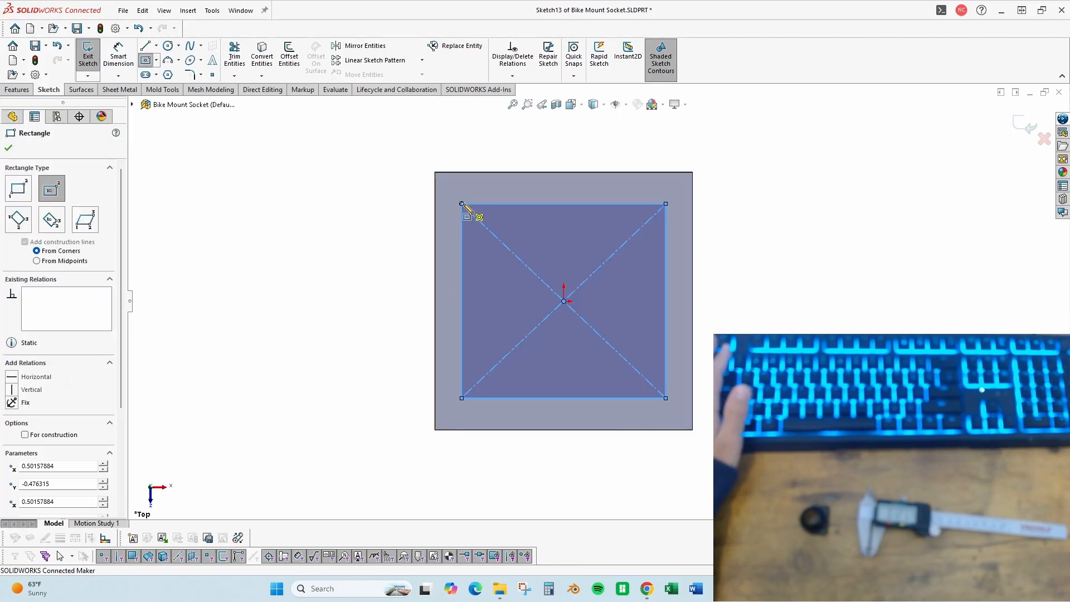
key("Escape")
- Convert all four sides of the inner rectangle to construction geometry
right_click(536, 206)
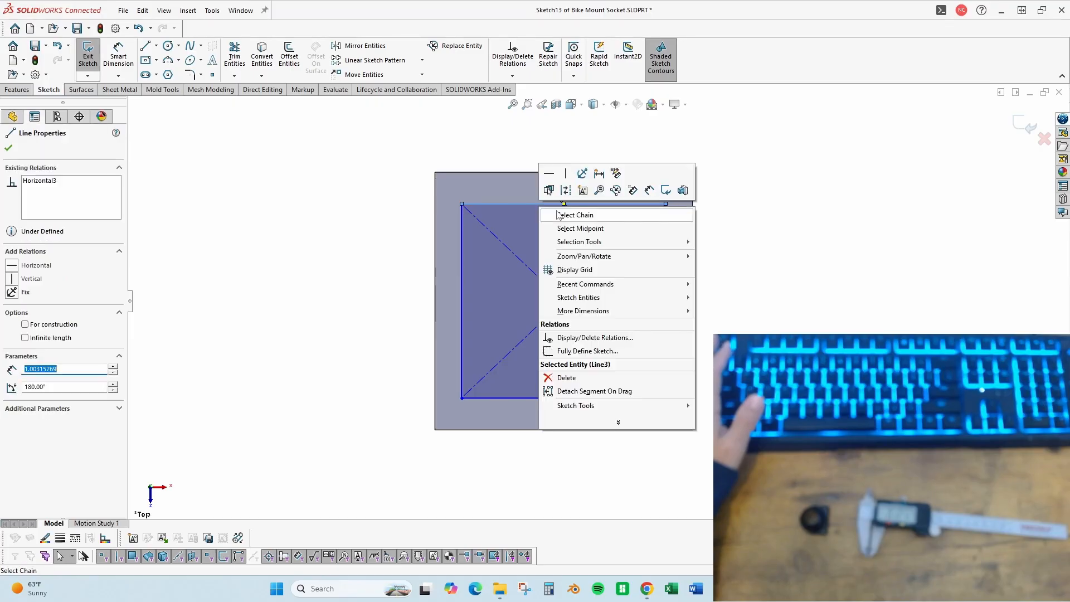
left_click(557, 215)
left_click(44, 430)
key("Escape")
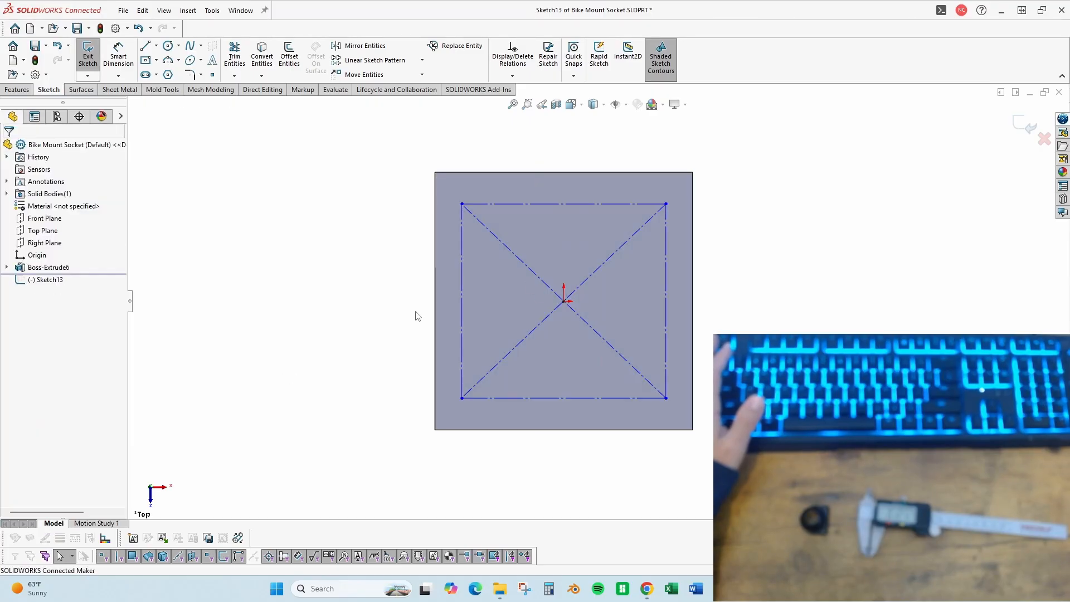
- Draw a circle about 0.10 to 0.14 in in diameter centered on each of the four corners of the construction rectangle
scroll(565, 282, "down", 1)
right_click_drag(646, 289, 946, 284)
left_click(440, 188)
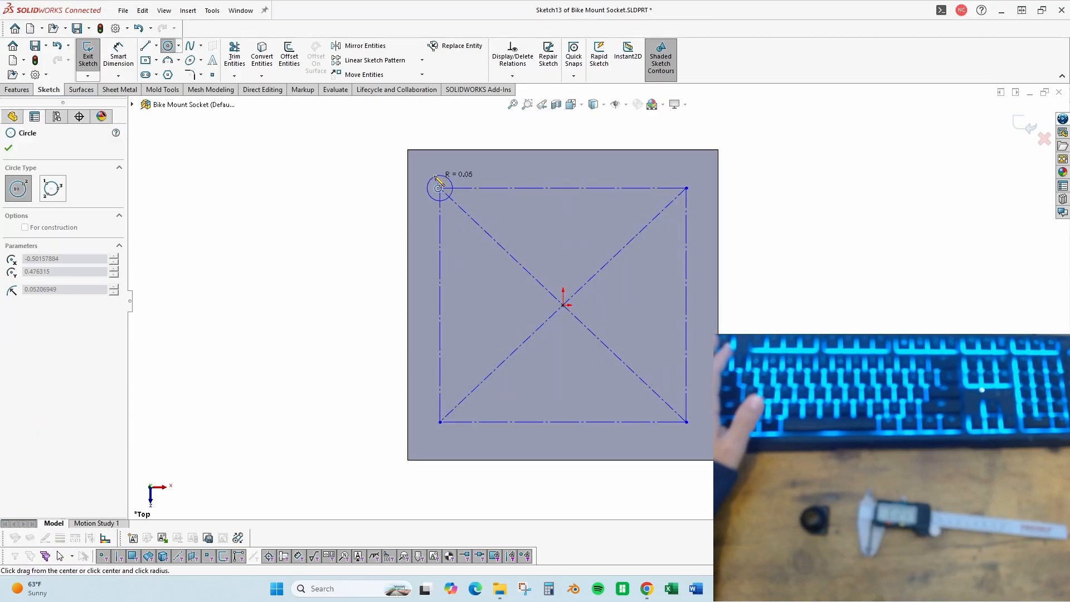
left_click(433, 172)
left_click(686, 189)
left_click(692, 198)
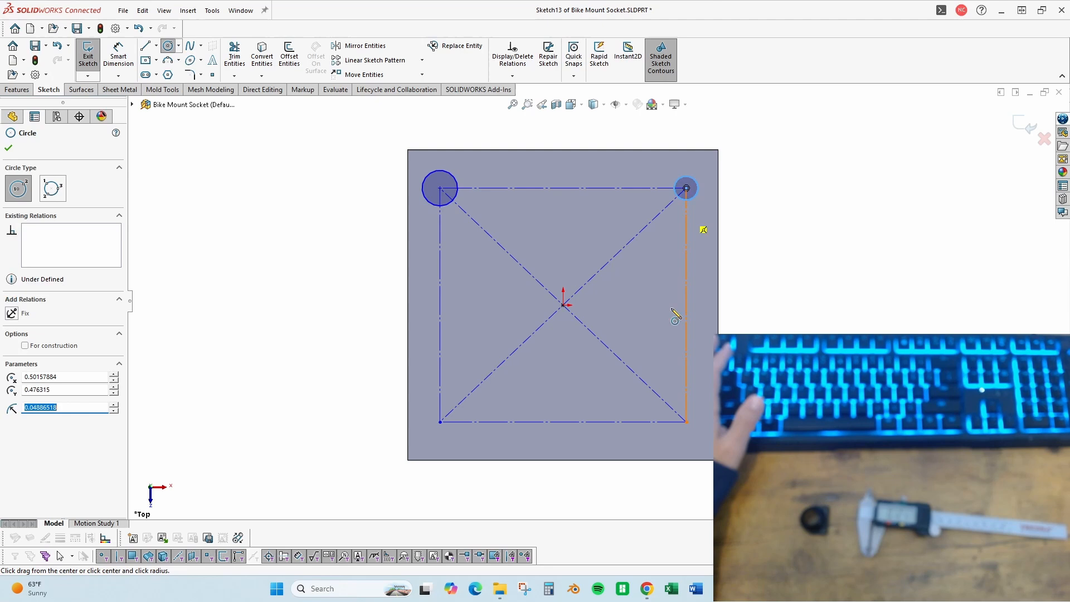
left_click(686, 422)
left_click(700, 432)
left_click_drag(440, 422, 457, 422)
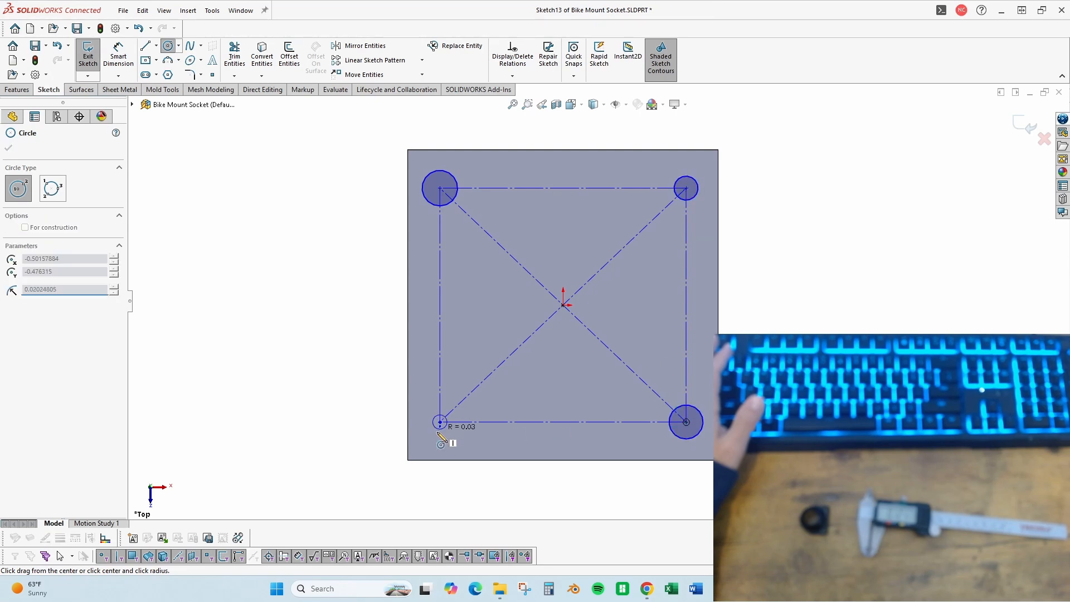
key("Escape")
- Apply an equal relation to the four corner circles
left_click(453, 177)
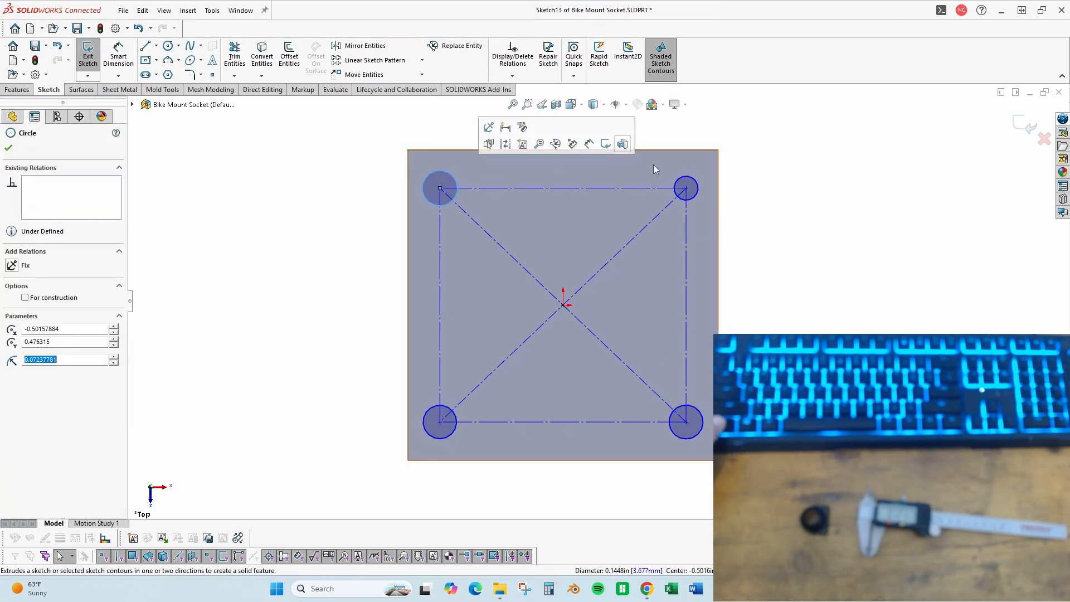
left_click(692, 179, "ctrl")
left_click(693, 411, "ctrl")
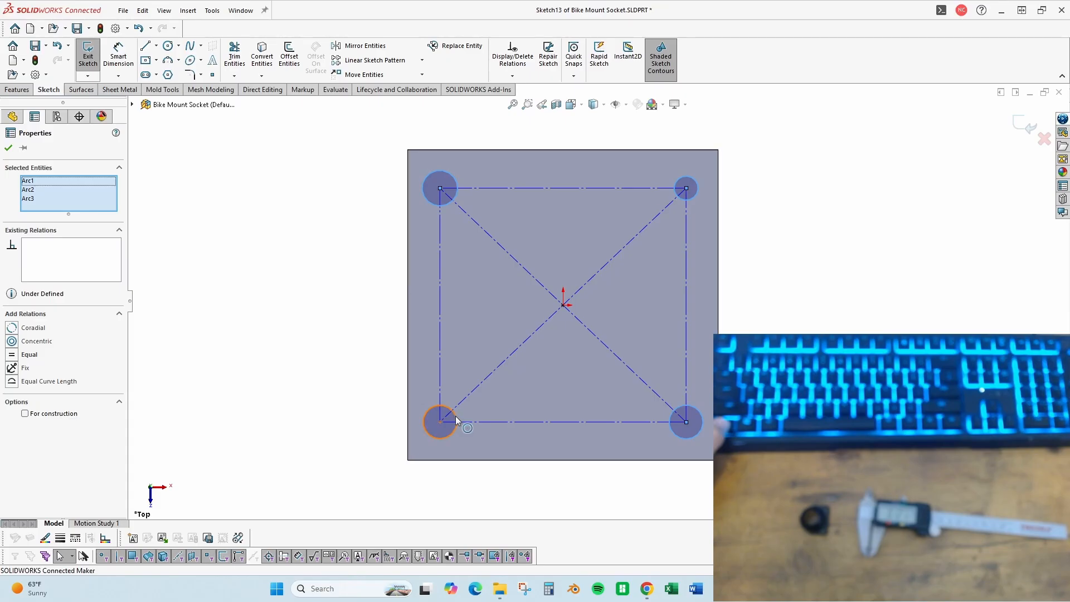
left_click(446, 422, "ctrl")
left_click(524, 366)
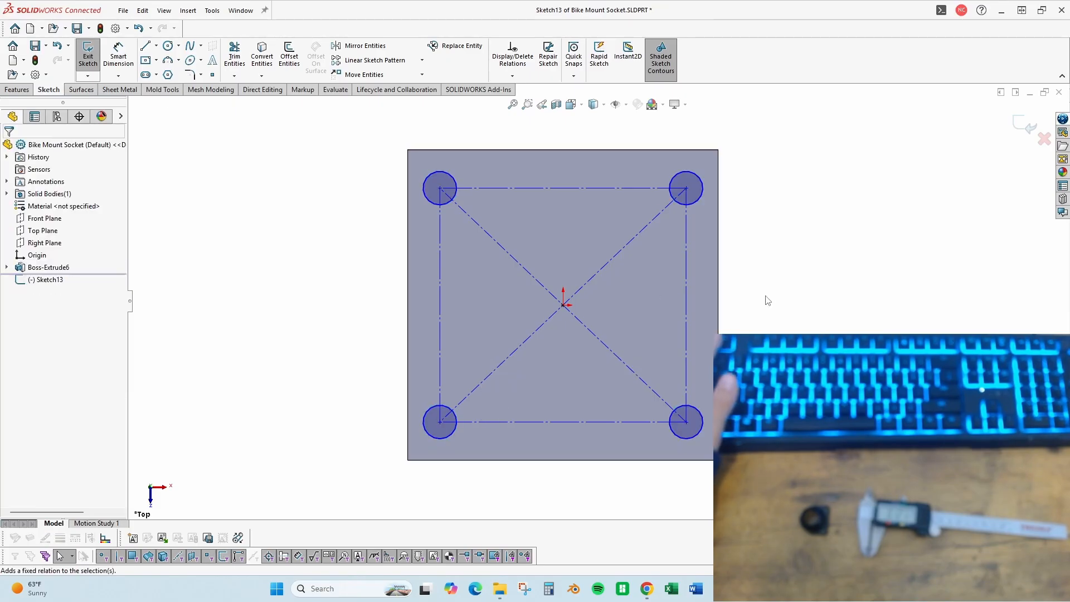
- Dimension the upper-right corner circle with a diameter of 0.125 in
right_click_drag(765, 295, 772, 138)
left_click(680, 174)
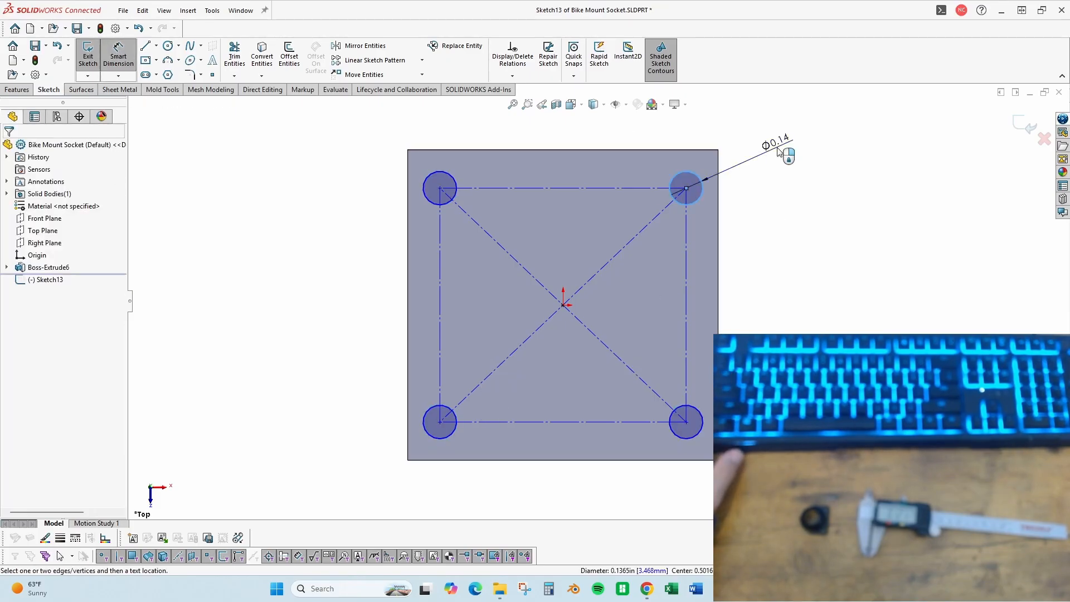
left_click(778, 148)
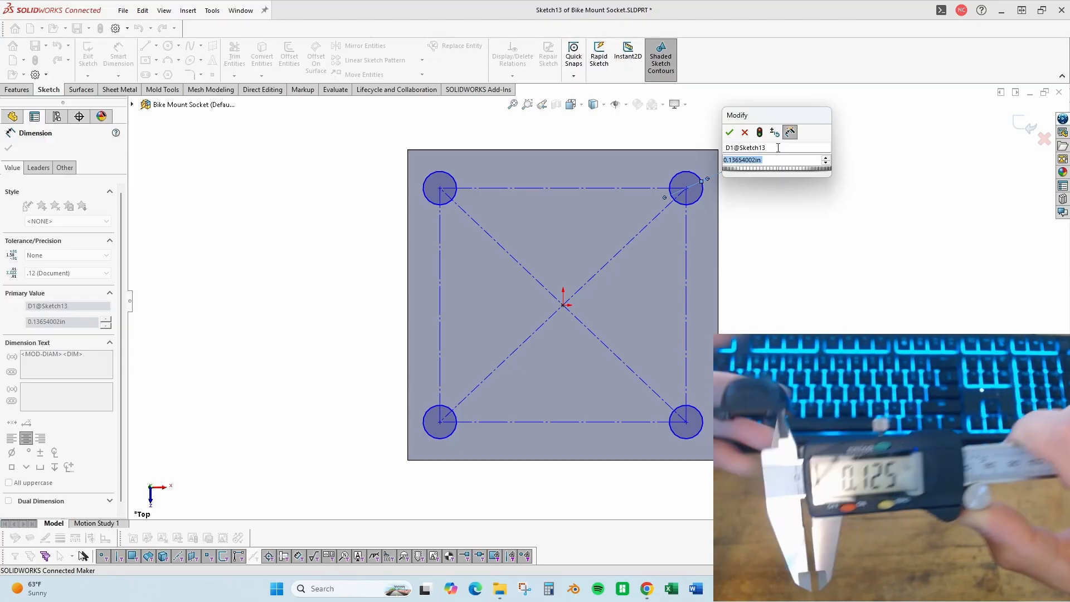
type(".125")
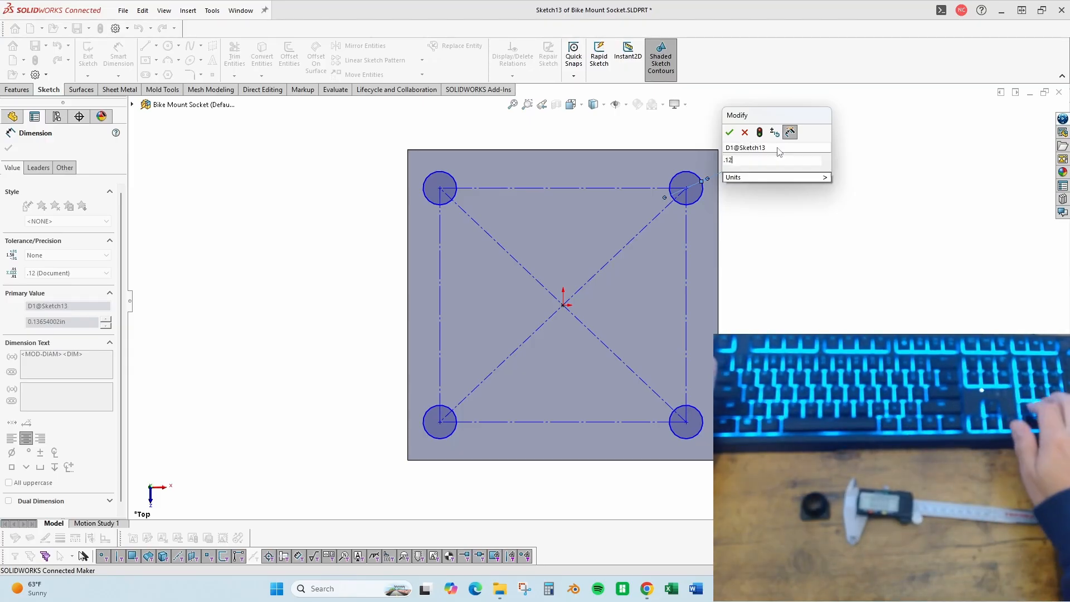
key("Return")
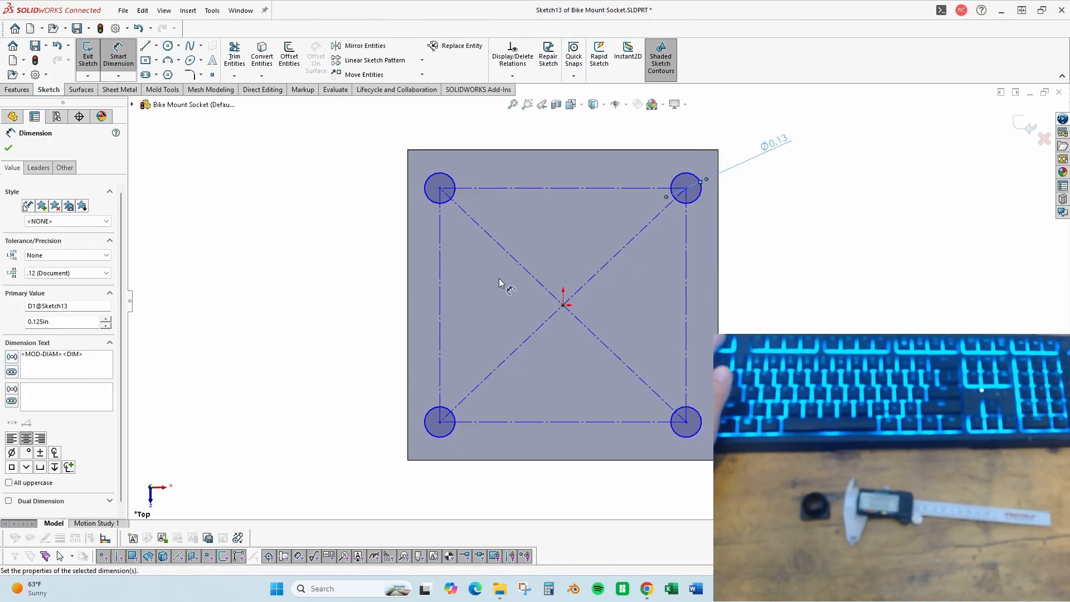
key("Escape")
- Make the upper and left sides of the construction rectangle equal in length
left_click(587, 187)
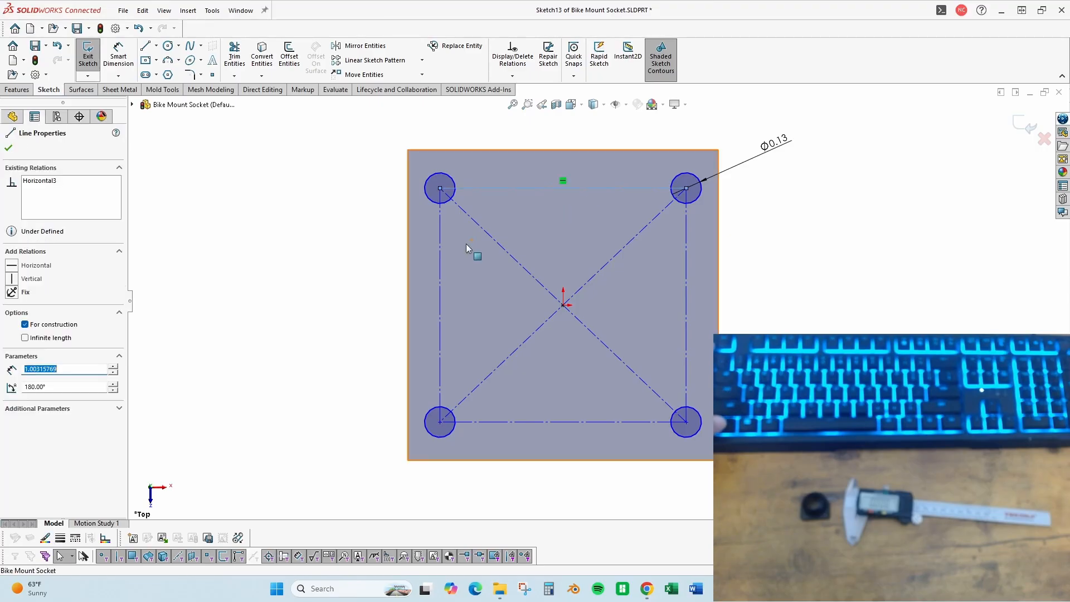
left_click(440, 239, "ctrl")
left_click(560, 190)
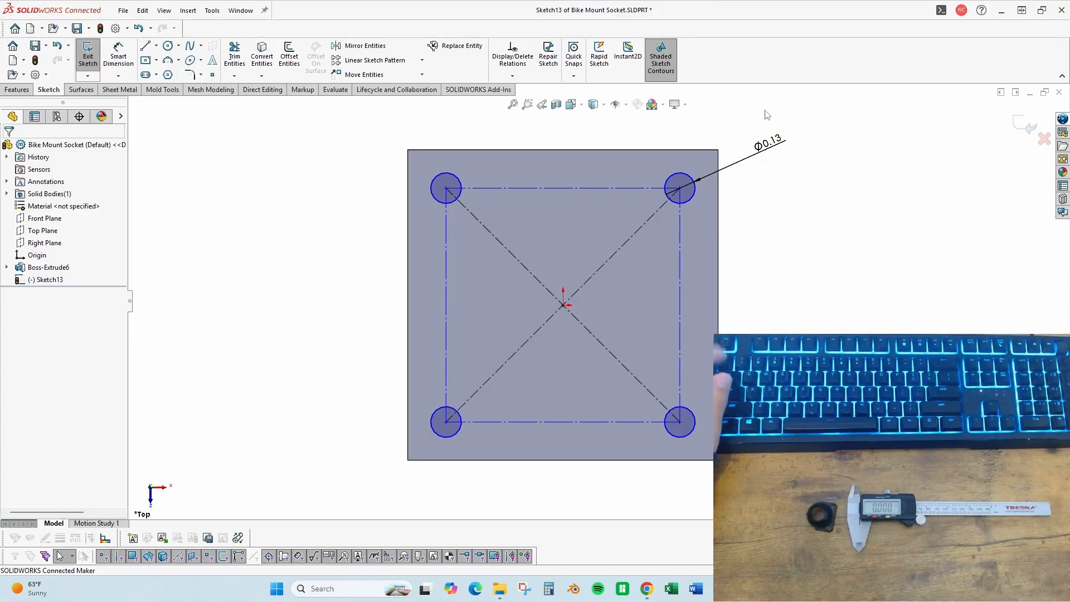
- Dimension the upper side of the construction square at 1 in to fix the hole spacing
right_click_drag(764, 111, 759, 102)
left_click(643, 189)
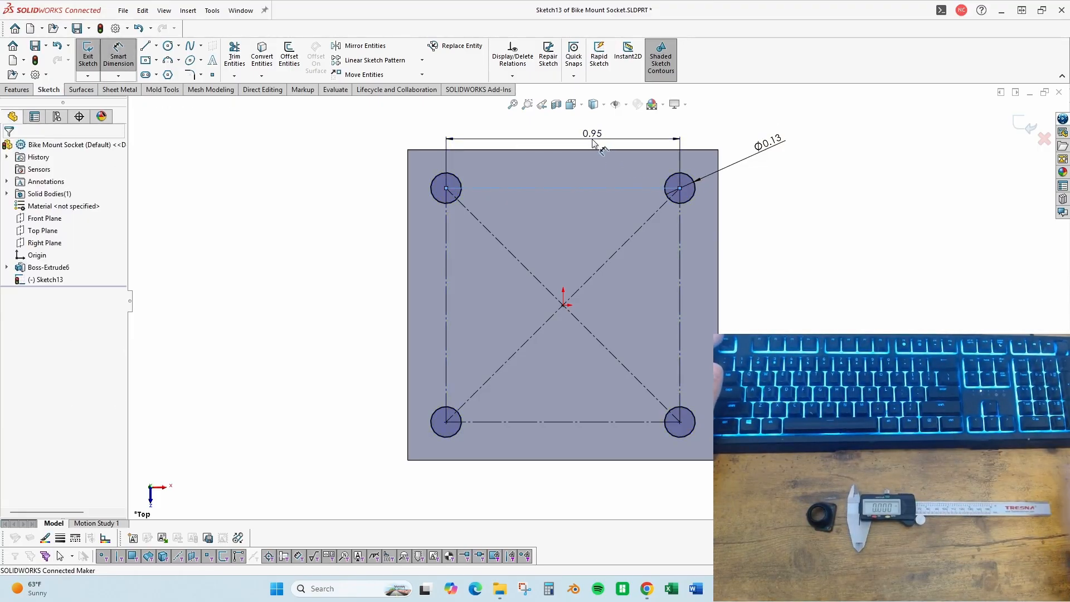
left_click(593, 142)
type("1")
key("Return")
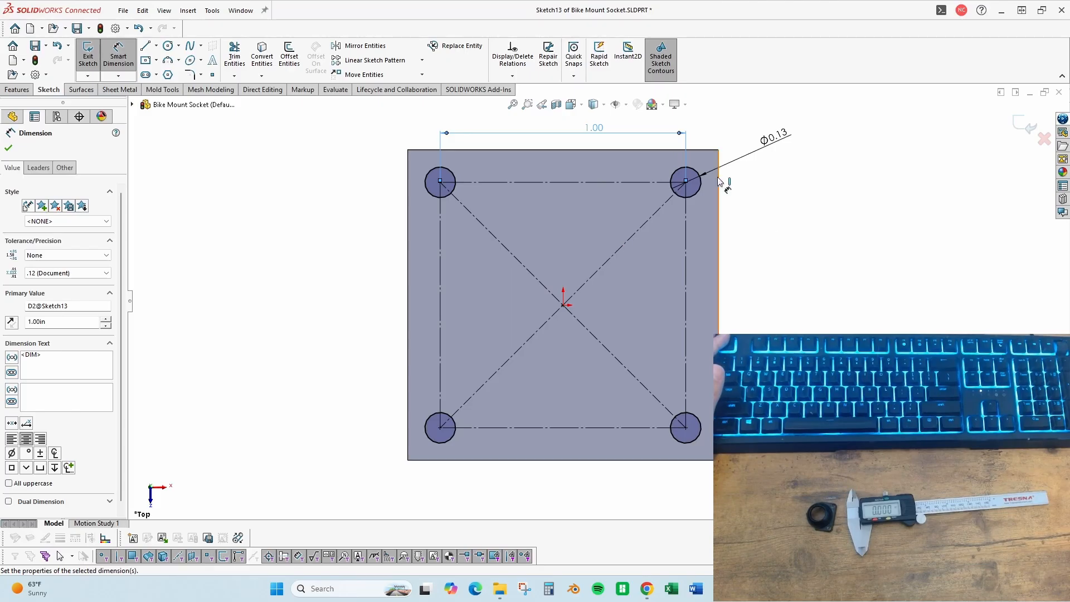
key("Escape")
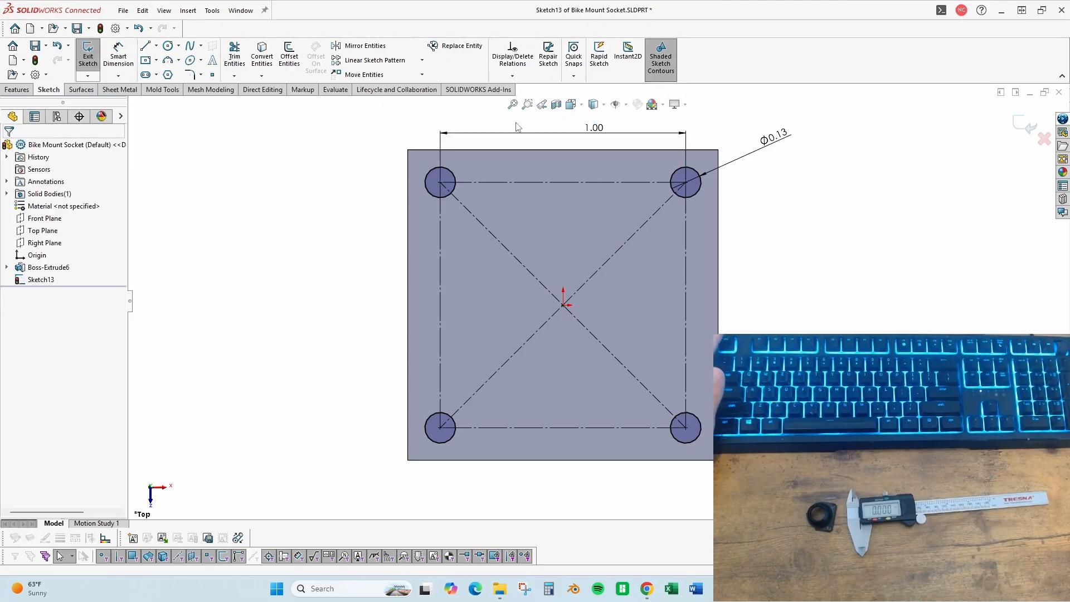
- Cut the four corner circles through the plate with Through All - Both, and save the part
left_click(26, 88)
left_click(242, 53)
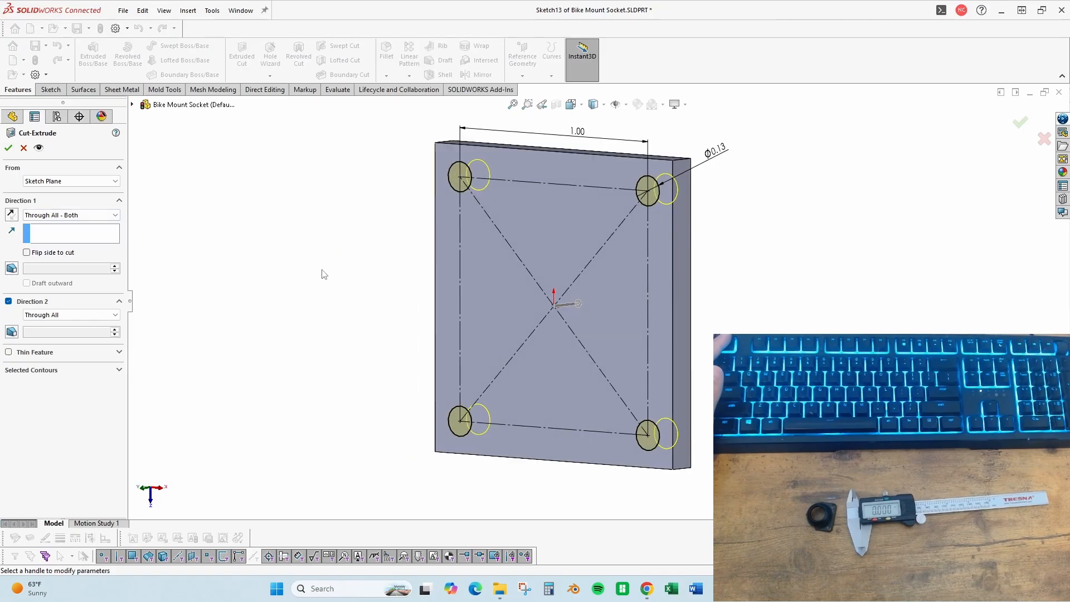
left_click(8, 148)
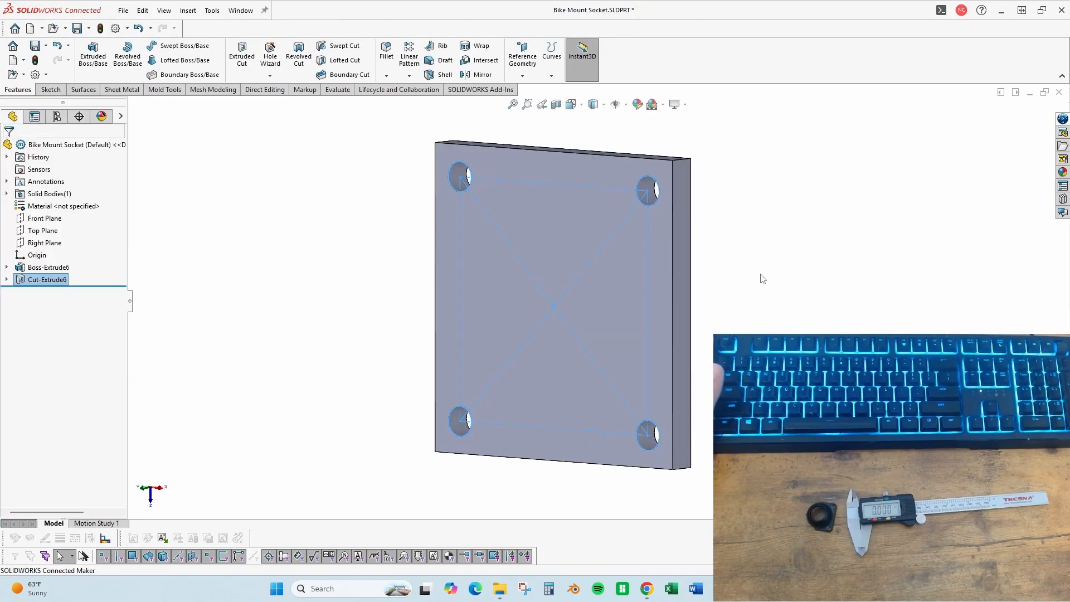
middle_click_drag(661, 258, 620, 195)
key("ctrl+s")
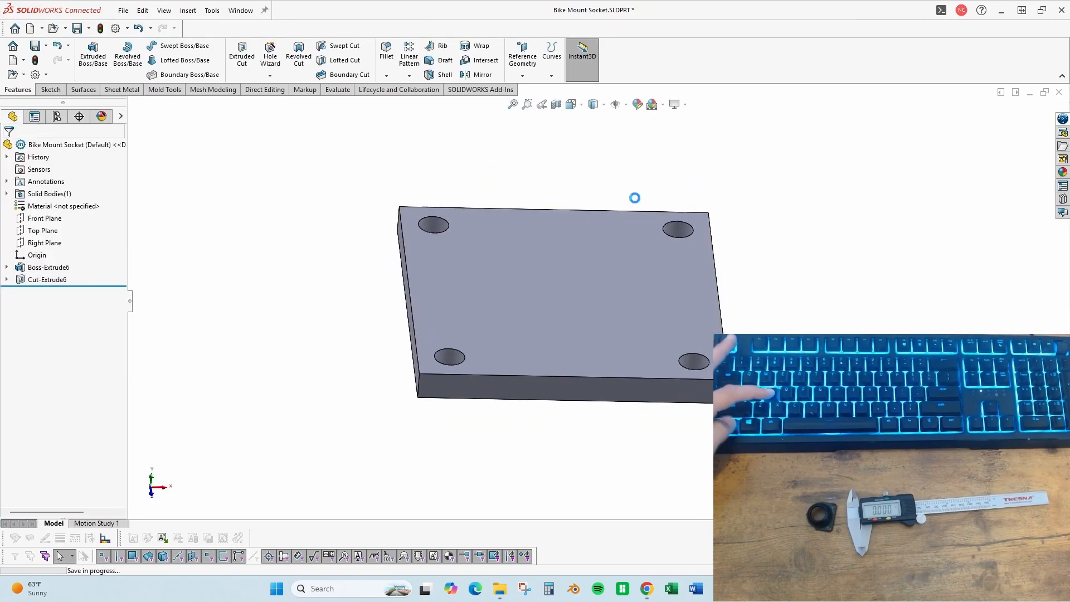
key("ctrl+5")
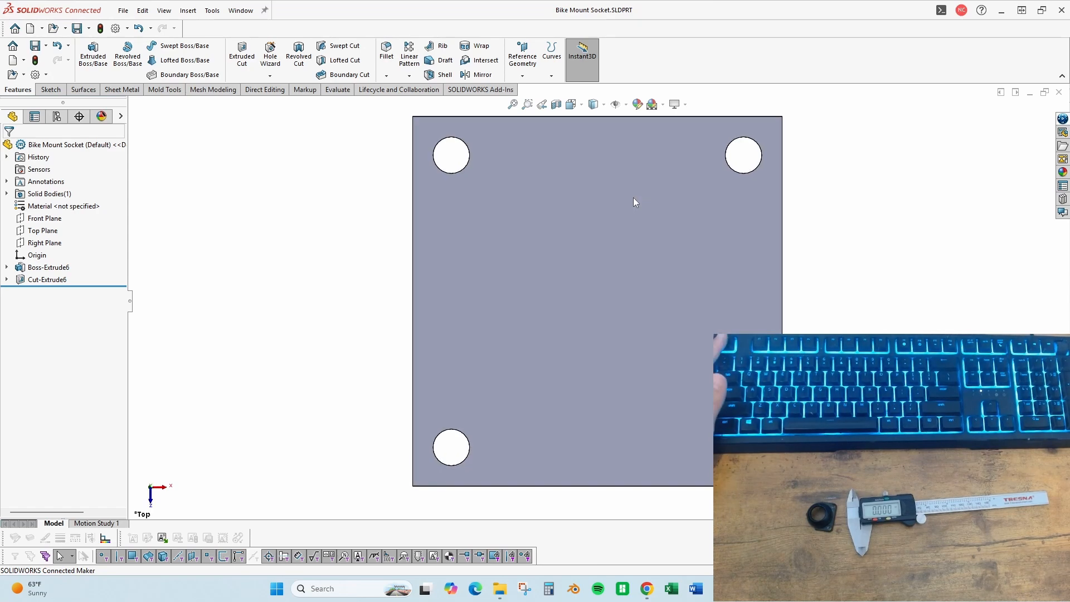
left_click(53, 229)
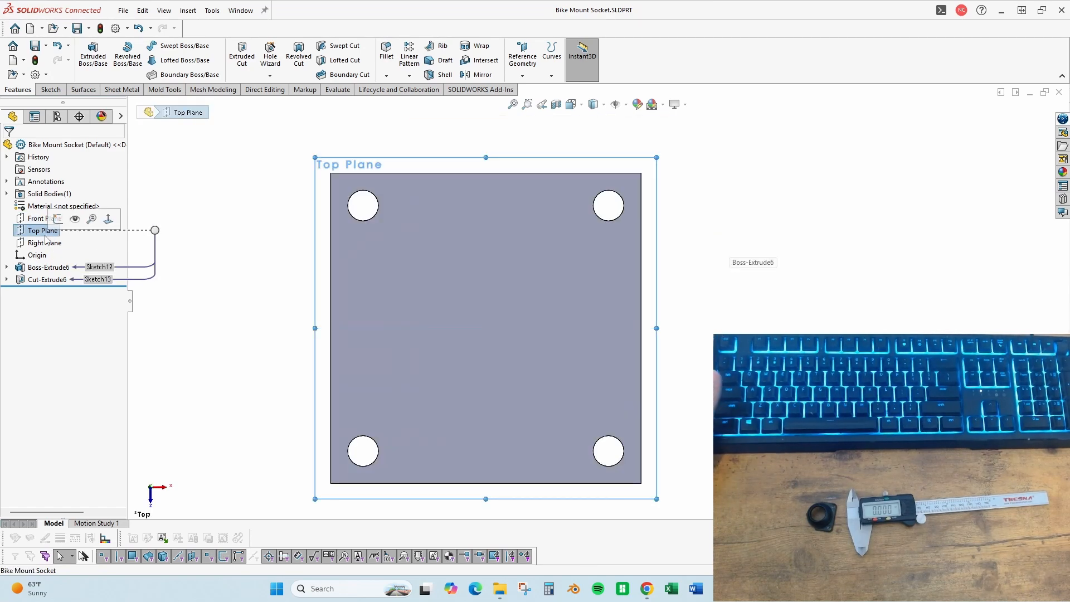
left_click(261, 249)
scroll(346, 206, "down", 2)
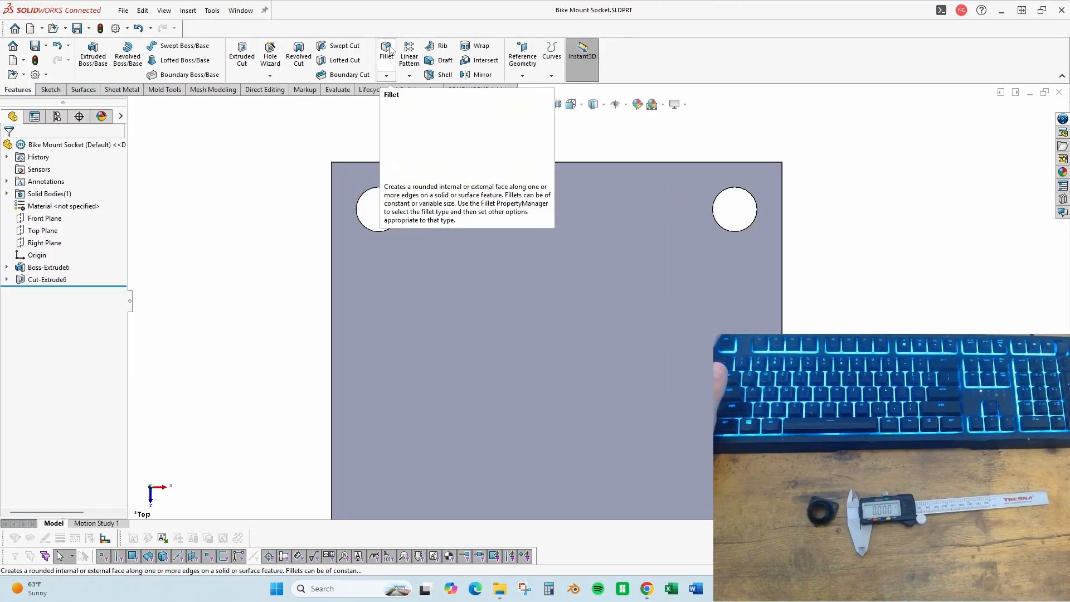
scroll(598, 302, "up", 3)
scroll(738, 299, "down", 2)
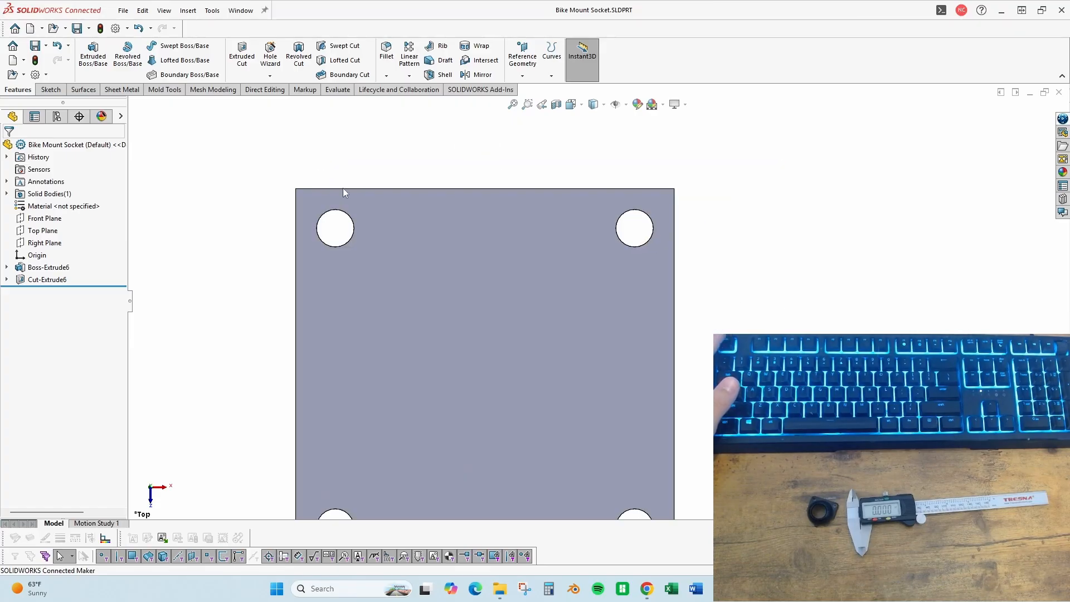
scroll(368, 165, "down", 1)
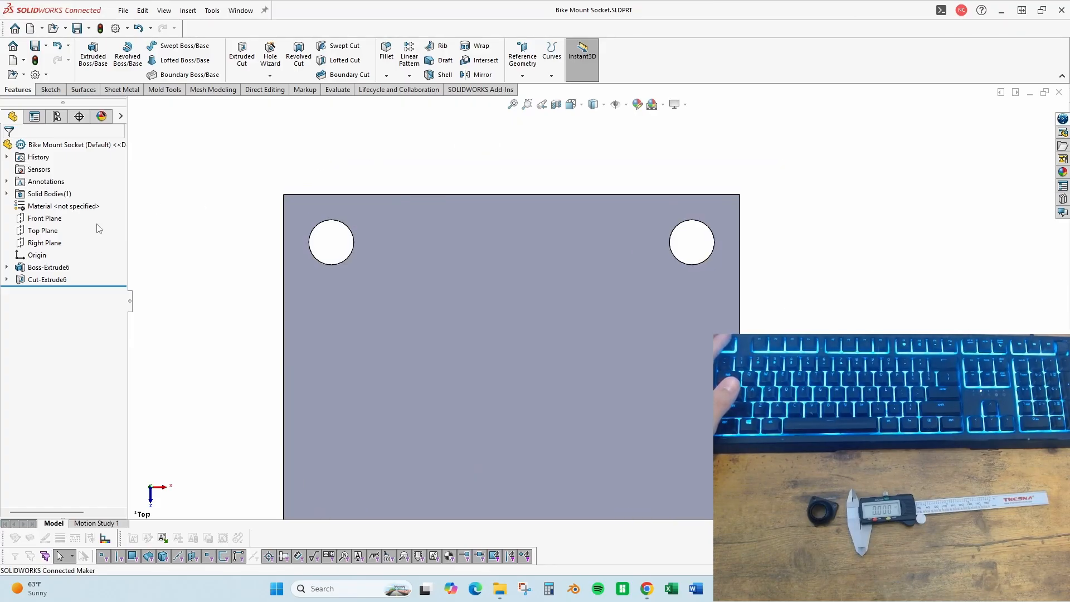
- Sketch a circle about 0.23 in in diameter on the Top Plane, centred on the upper-left mounting hole
left_click(42, 230)
left_click(62, 219)
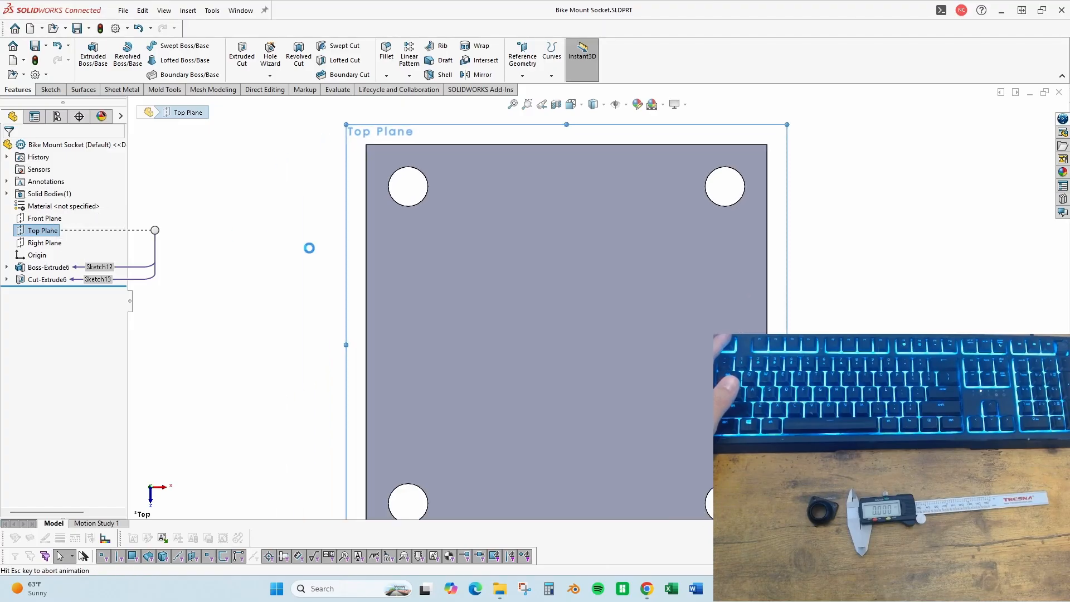
key("c")
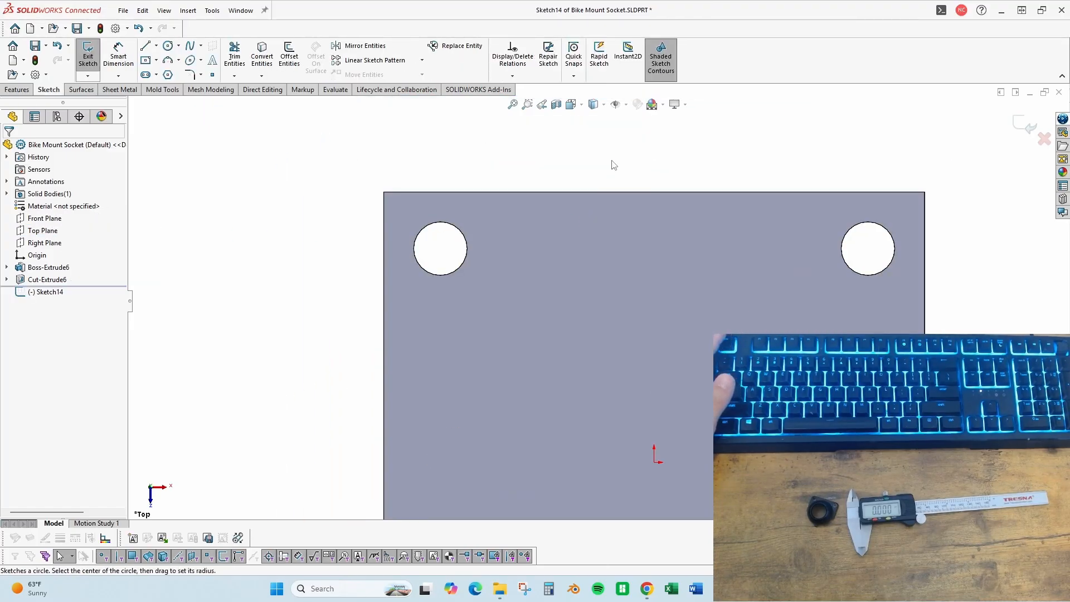
left_click(440, 248)
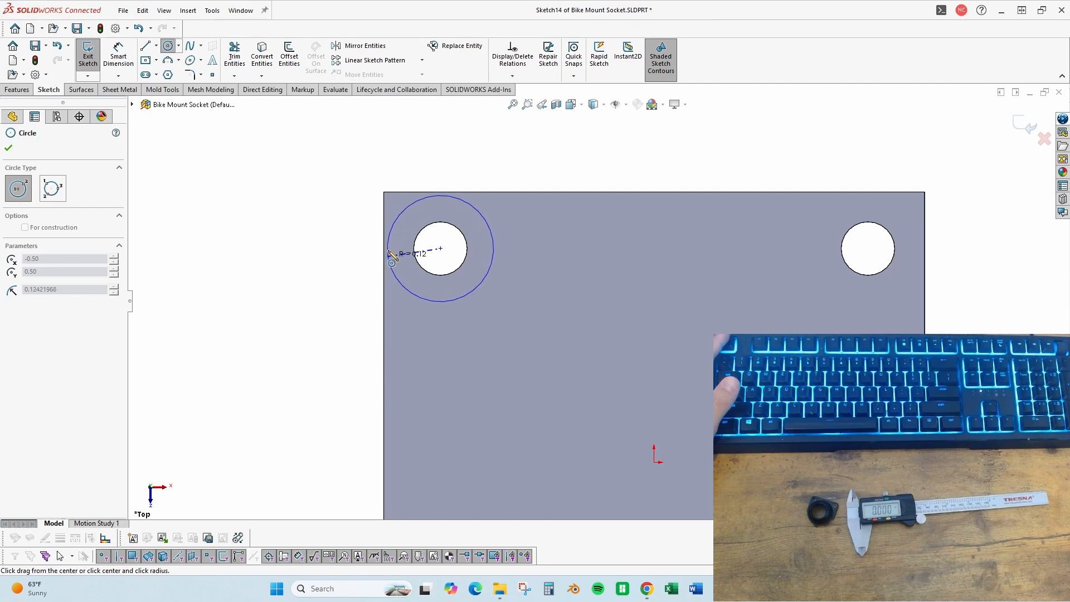
left_click(440, 200)
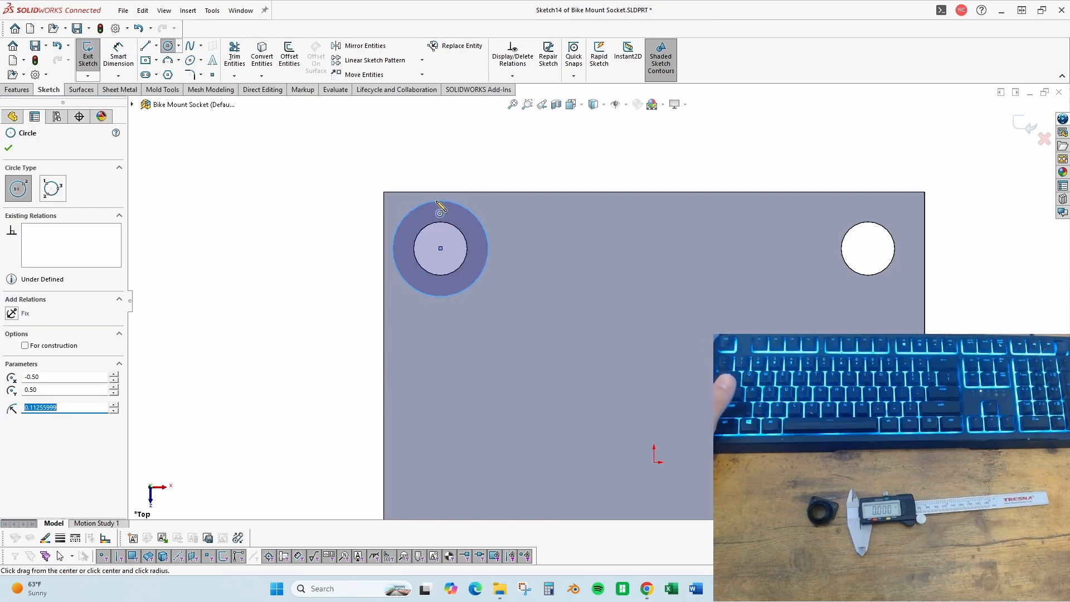
key("Escape")
- Make the new circle tangent to the plate's upper edge
left_click(460, 203)
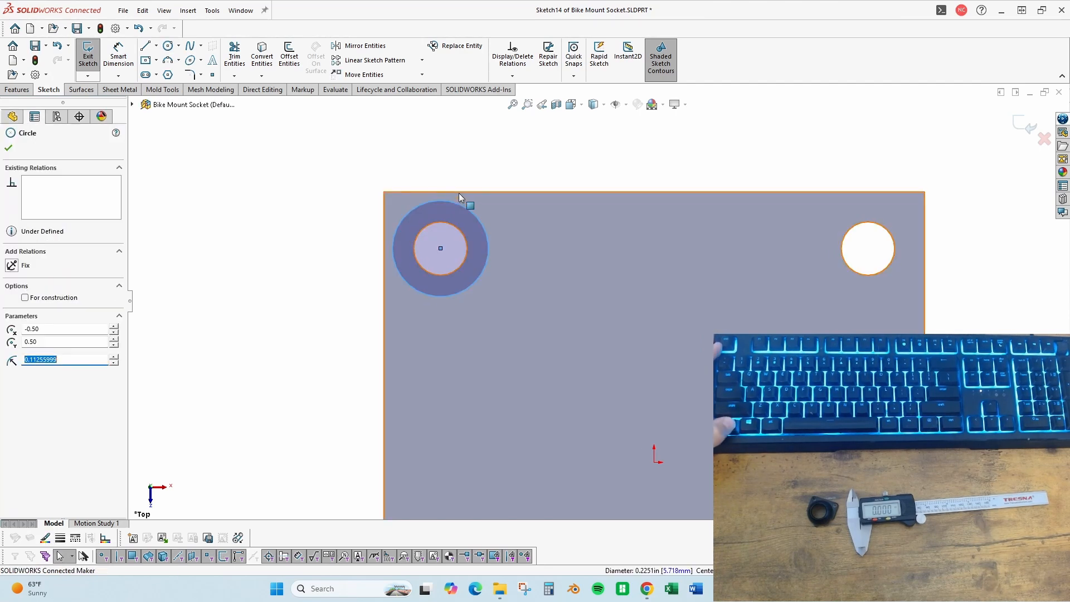
left_click(464, 200)
left_click(464, 206)
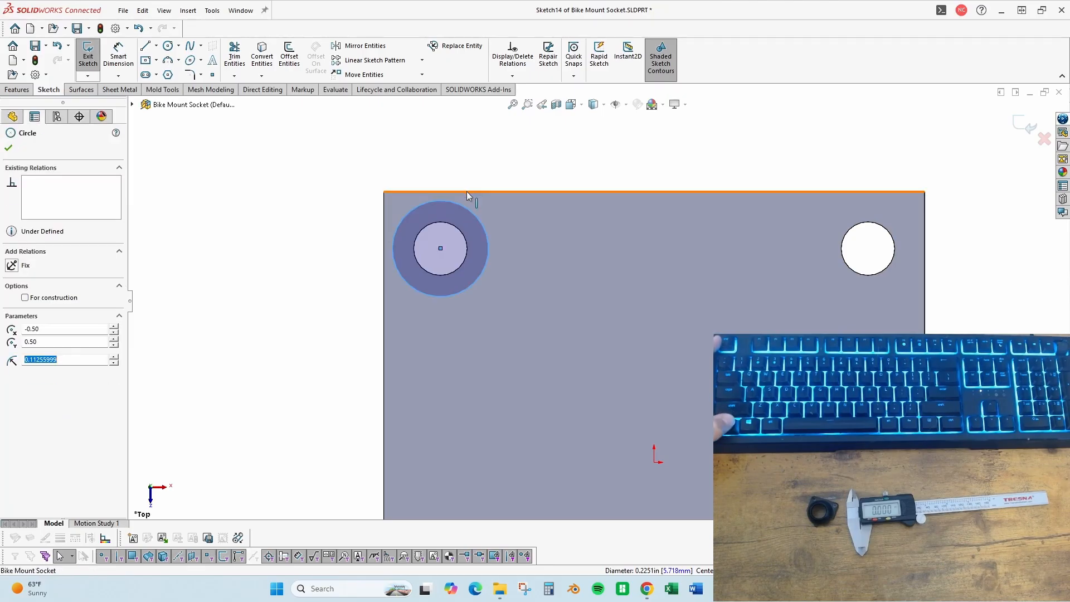
left_click(466, 191, "ctrl")
left_click(500, 142)
scroll(579, 153, "down", 1)
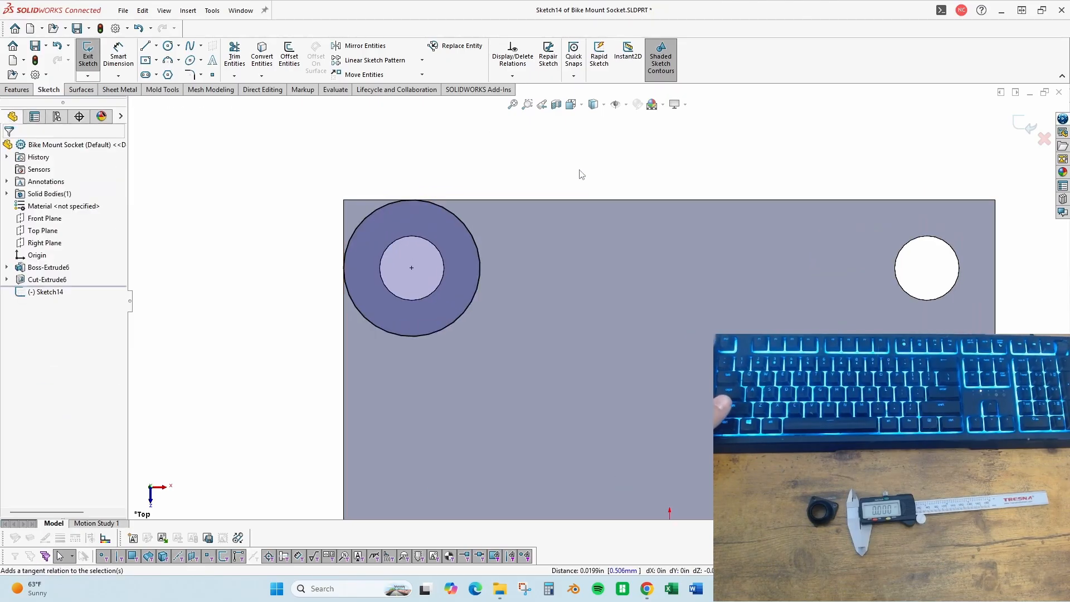
- Draw two lines about 0.13 in long from the plate's upper-left corner to the circle's tangent points on the left and upper edges
right_click_drag(579, 170, 524, 175)
left_click(344, 200)
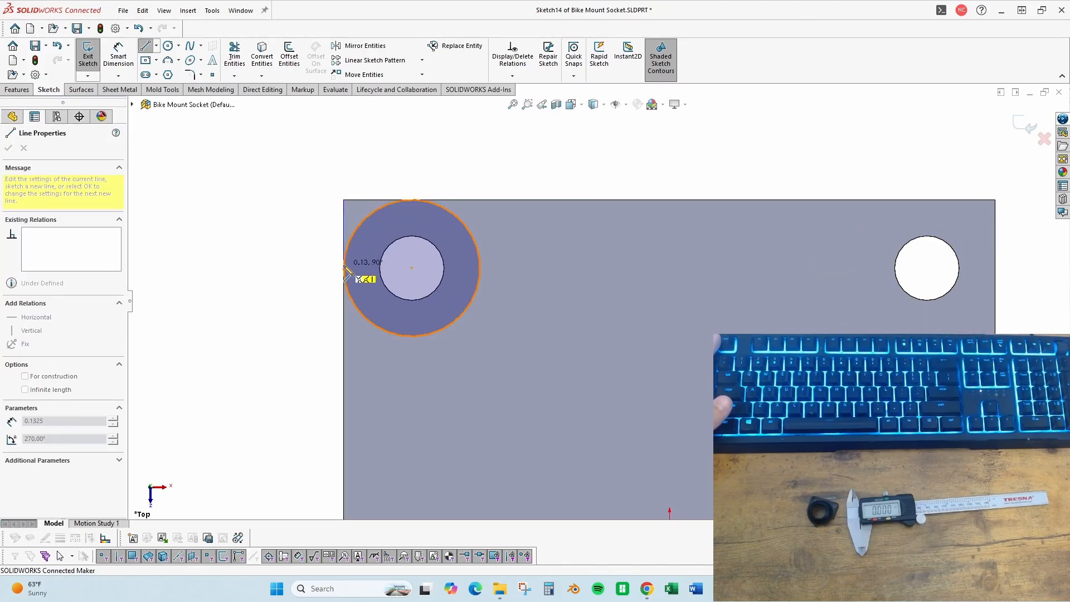
left_click(343, 268)
key("Escape")
right_click_drag(362, 195, 344, 199)
left_click(343, 200)
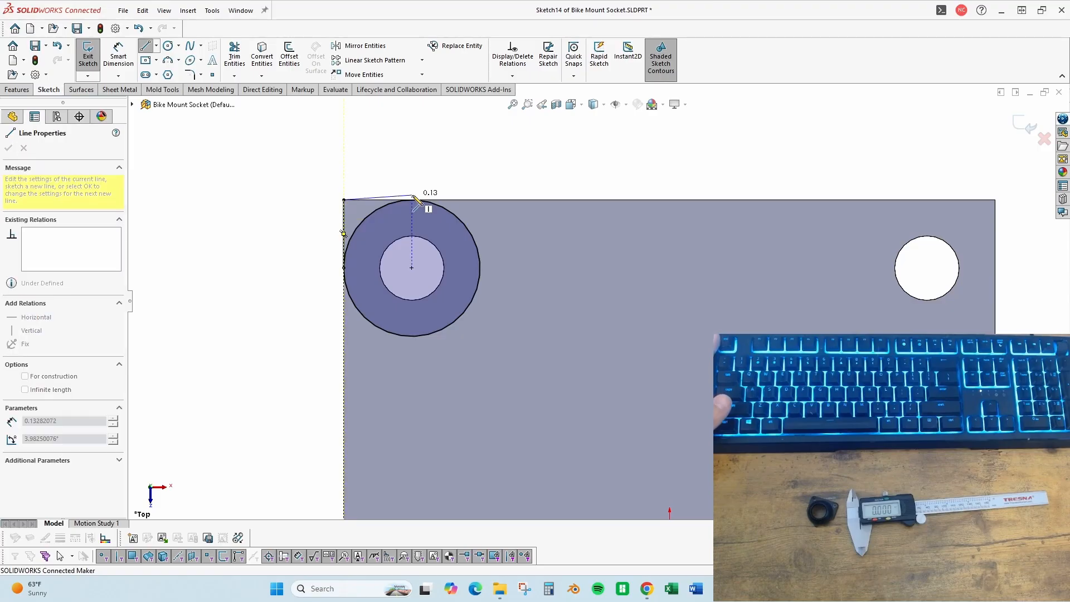
left_click(412, 199)
key("Escape")
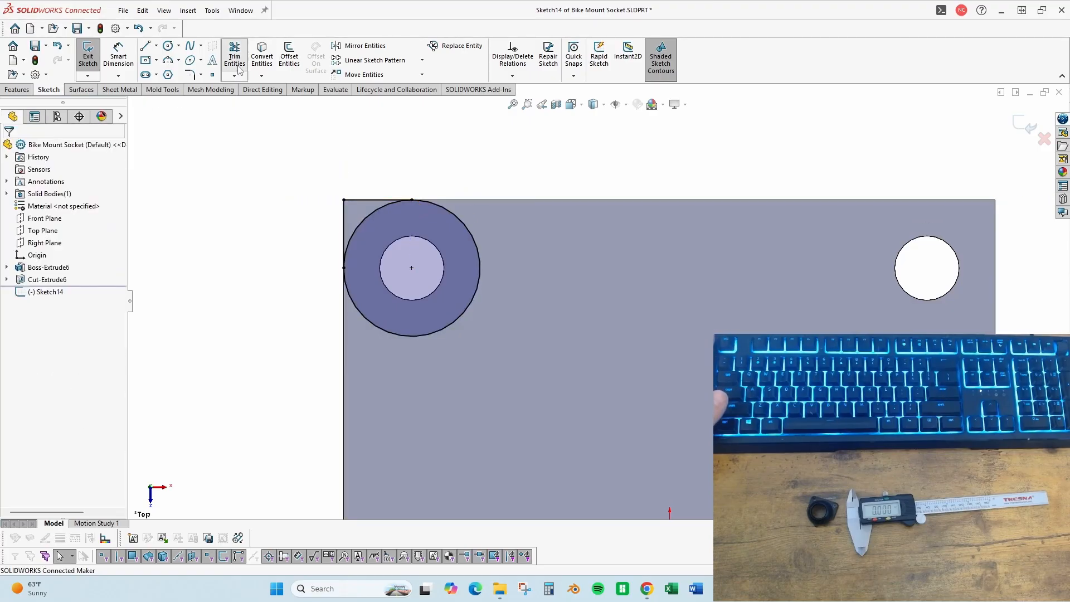
- Trim away the inner part of the circle, leaving only the arc that rounds the plate's upper-left corner
left_click(233, 66)
left_click_drag(482, 226, 460, 250)
scroll(477, 242, "down", 2)
scroll(490, 256, "up", 5)
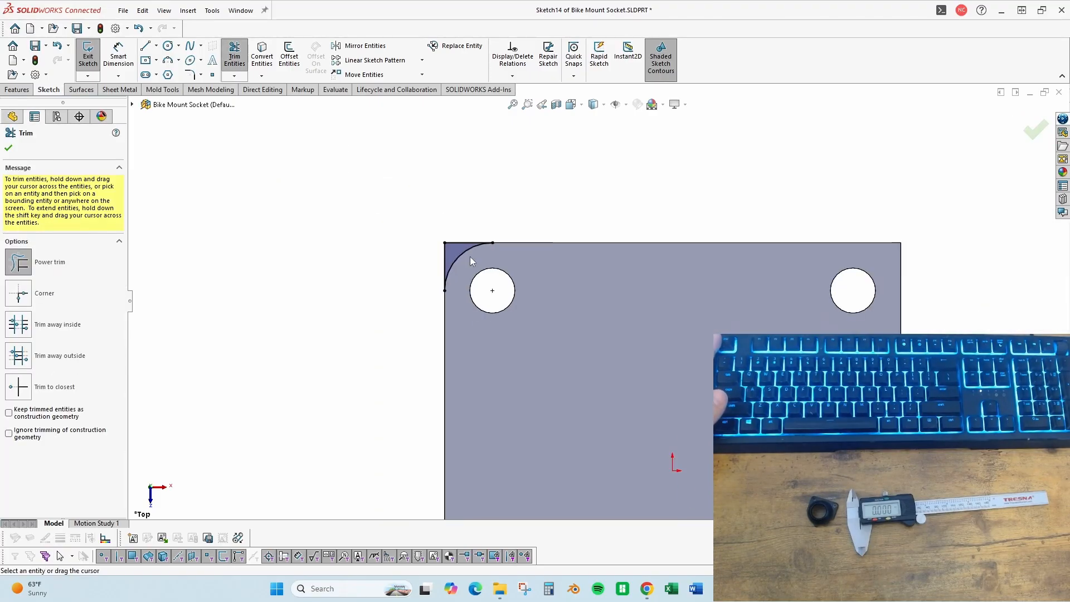
scroll(468, 324, "down", 4)
scroll(583, 259, "down", 1)
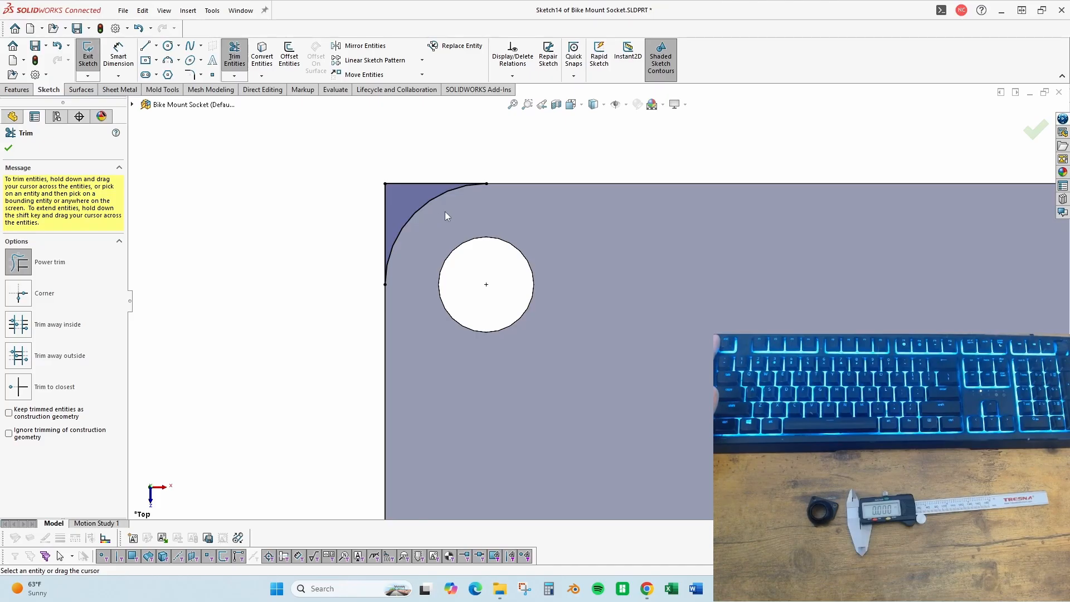
scroll(500, 236, "up", 1)
scroll(561, 268, "down", 1)
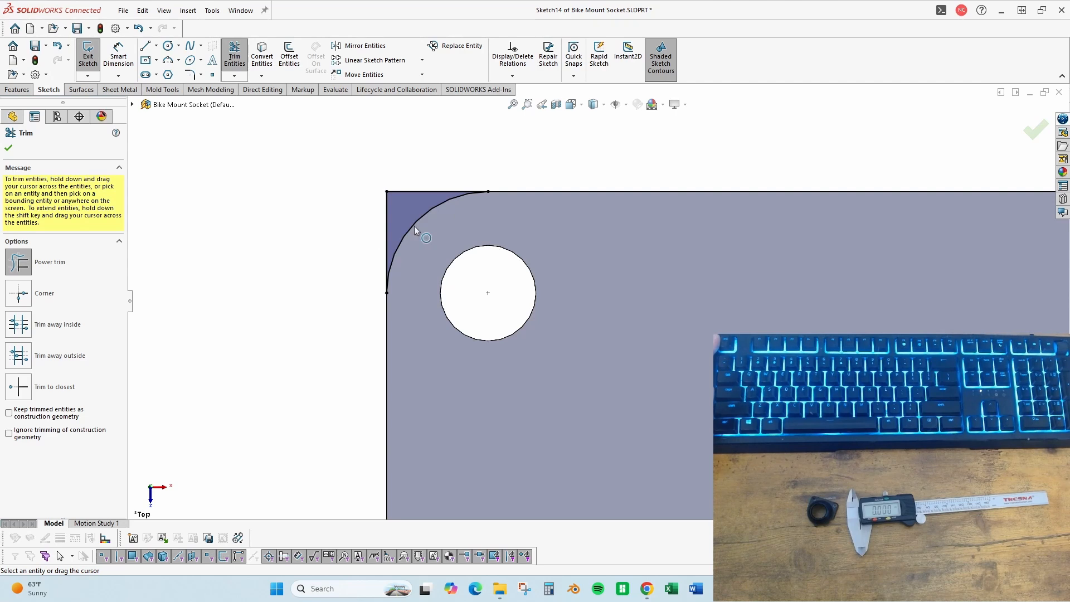
scroll(413, 226, "up", 2)
scroll(663, 299, "down", 2)
scroll(532, 296, "up", 2)
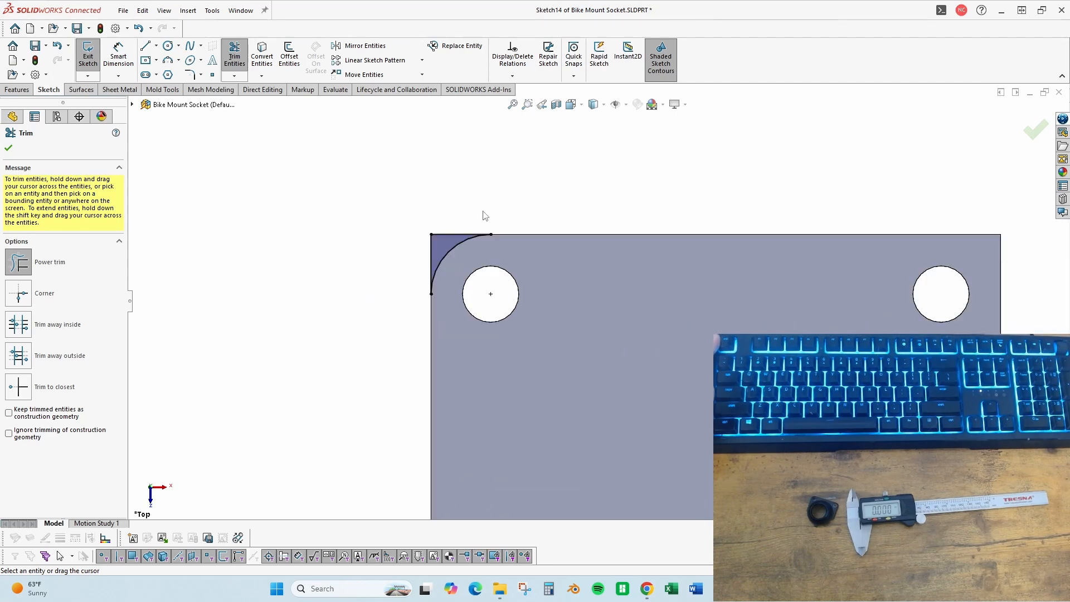
- Cut the corner profile through the plate with Through All - Both to round the upper-left corner, and save the part
left_click(17, 89)
left_click(242, 56)
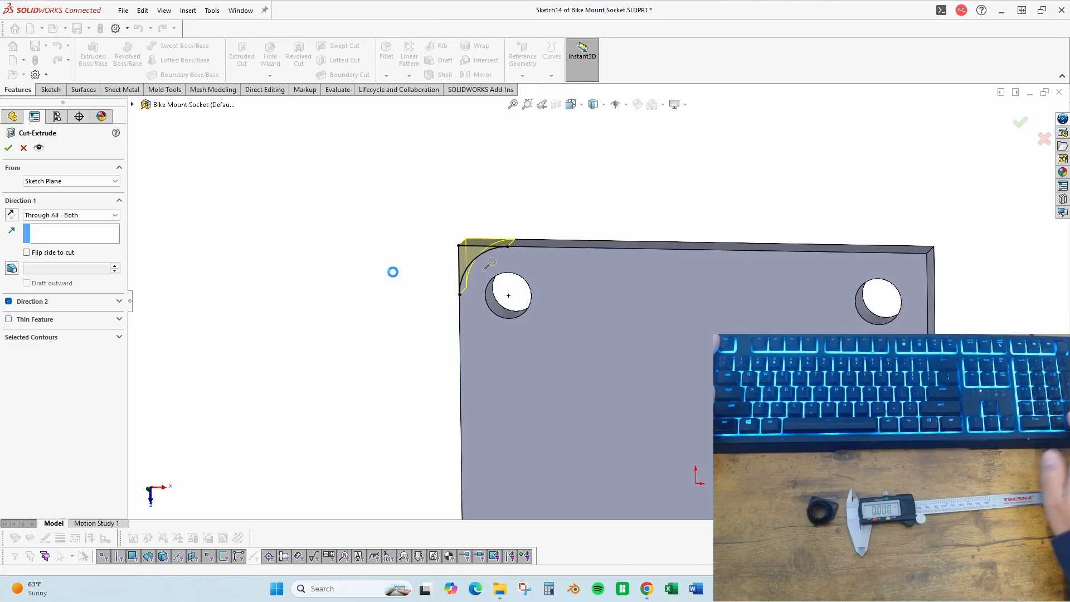
key("Return")
left_click(581, 156)
key("ctrl+s")
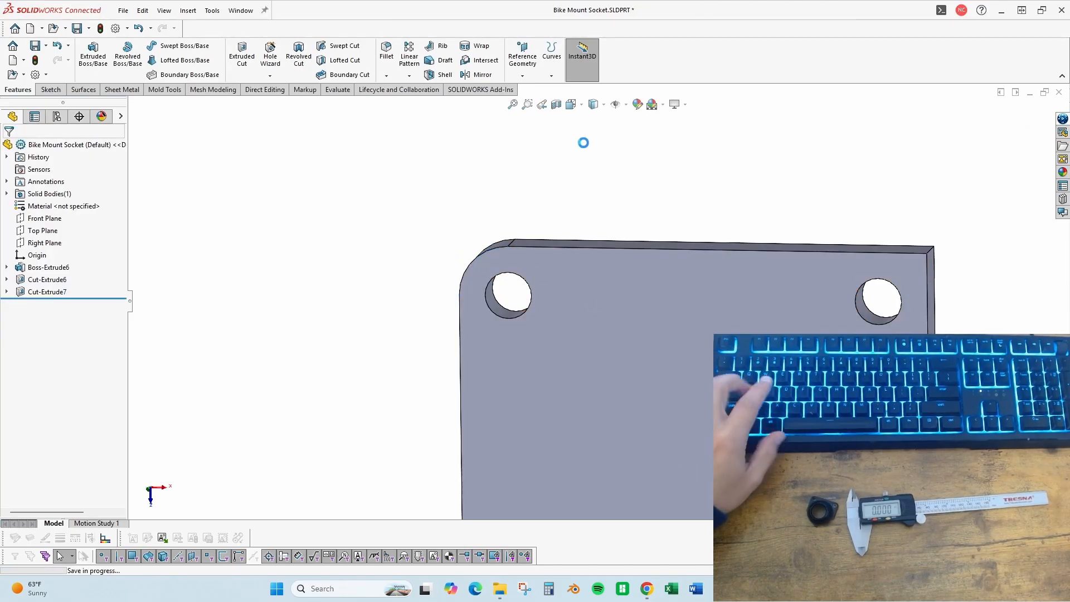
- Create a reference axis through the plate's centre at the intersection of the Right Plane and Front Plane
key("ctrl+5")
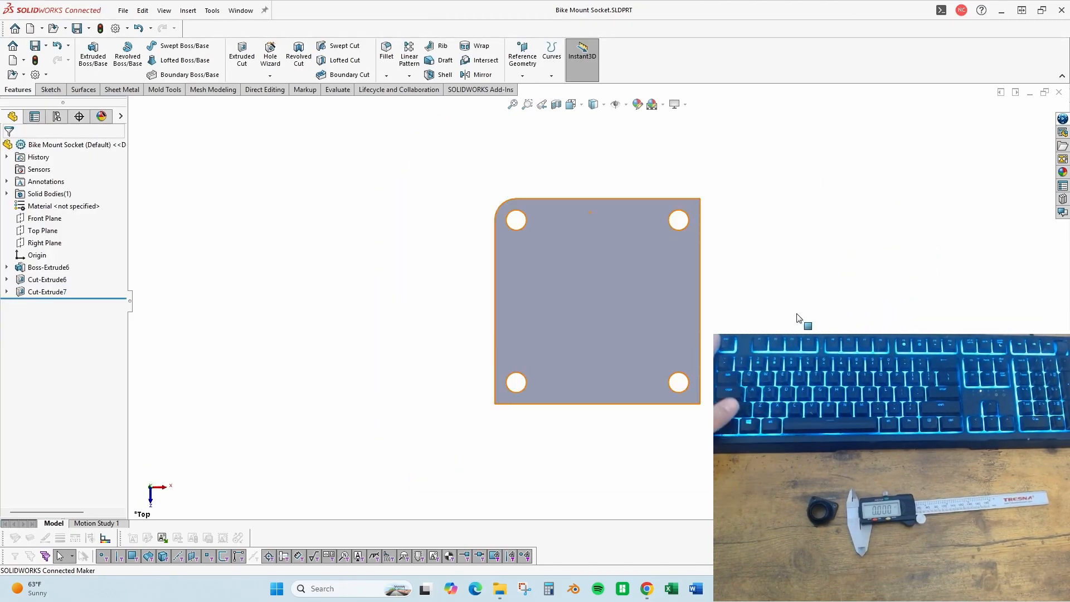
key("f")
left_click(56, 244)
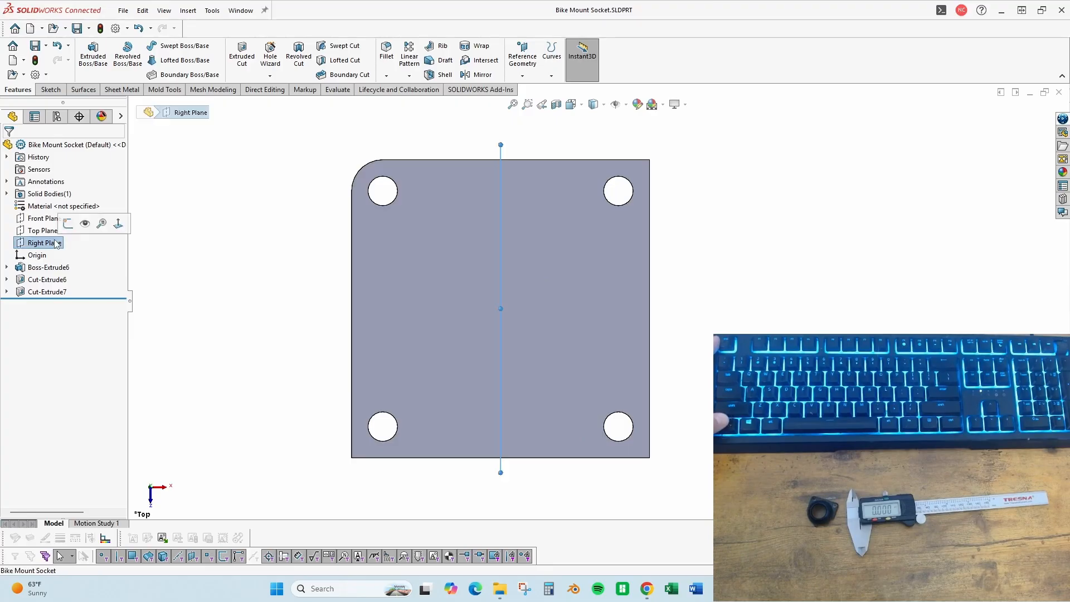
left_click(43, 218, "ctrl")
left_click(532, 56)
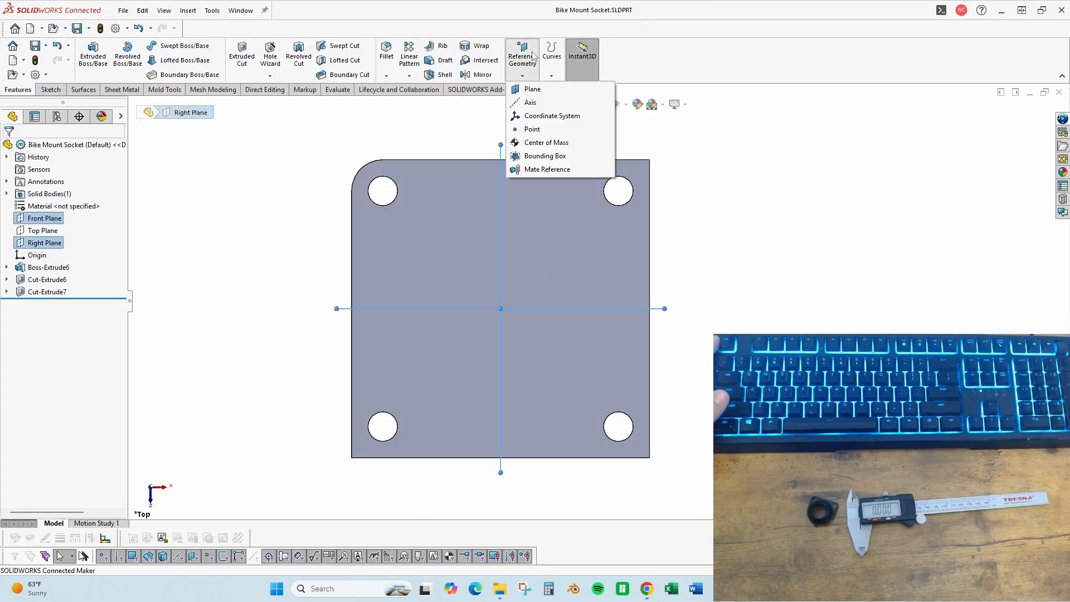
left_click(530, 102)
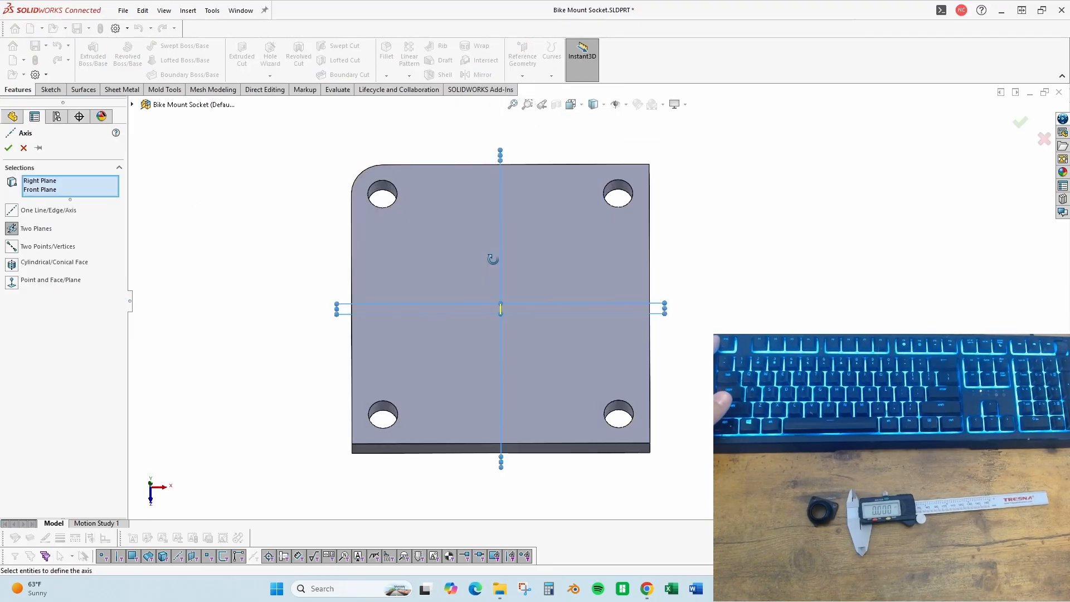
middle_click_drag(493, 259, 607, 305)
left_click(8, 148)
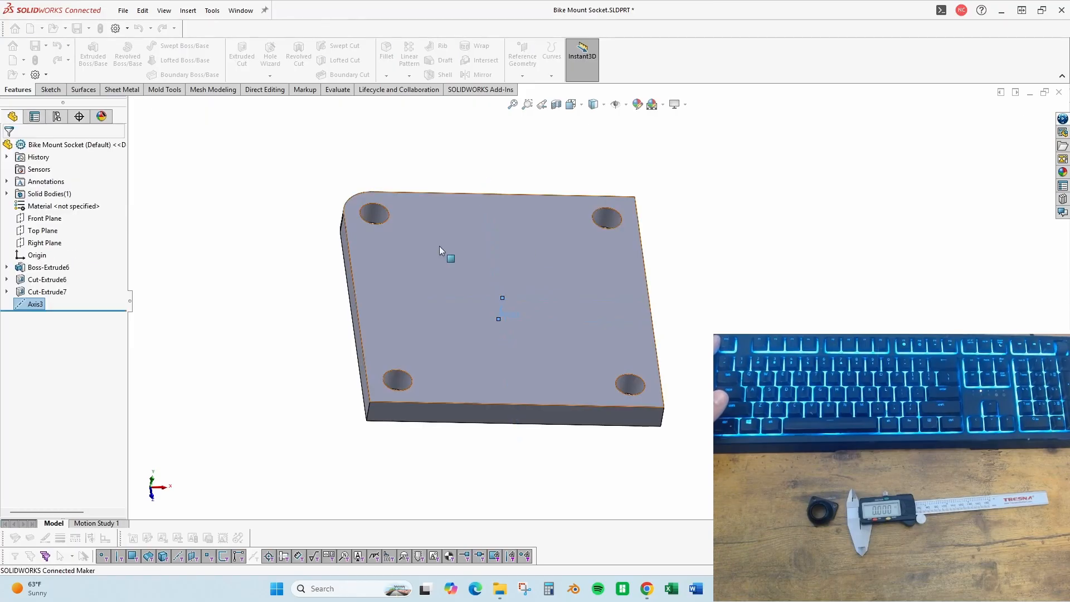
- Circular-pattern the corner-rounding cut about the central axis with 4 equally spaced instances over 360 degrees
left_click(47, 292)
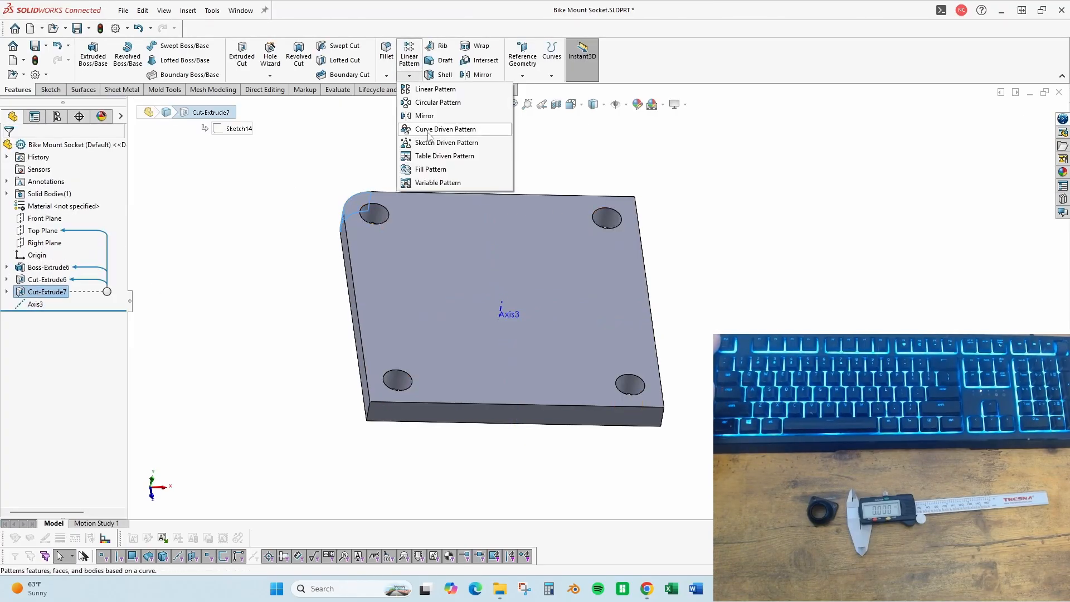
left_click(438, 103)
left_click(500, 306)
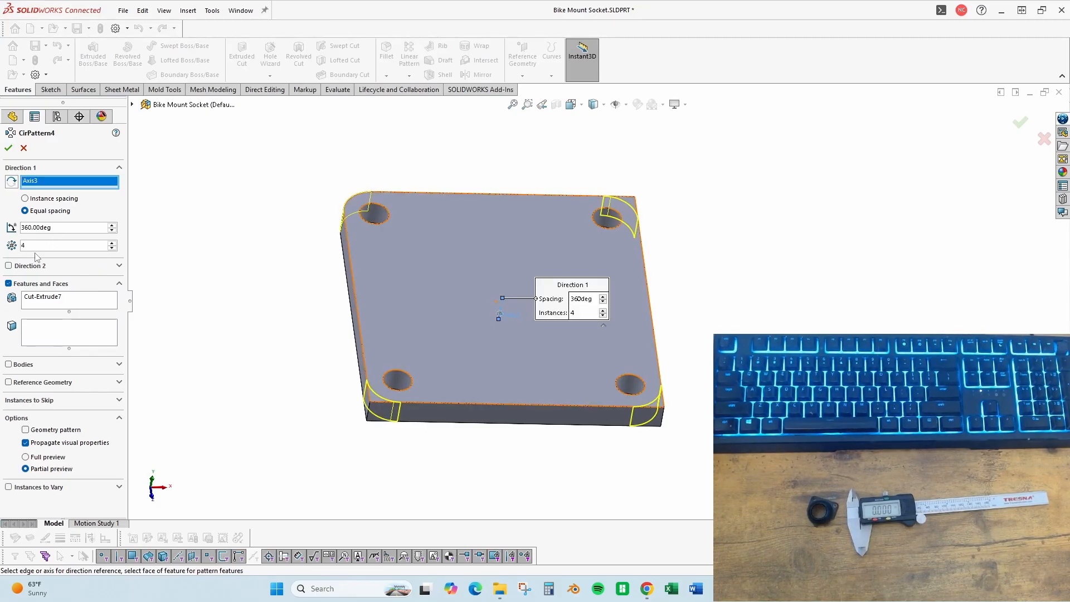
left_click(9, 148)
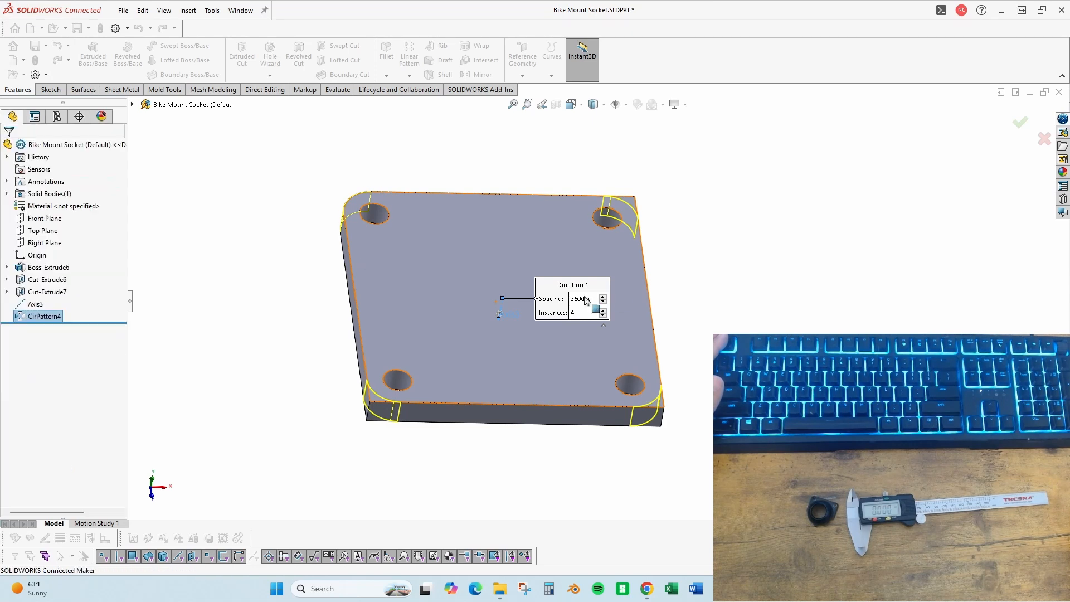
- Examine the rounded upper-left corner around its mounting hole, and return to the top view of the plate
middle_click_drag(640, 233, 625, 349)
scroll(384, 173, "down", 8)
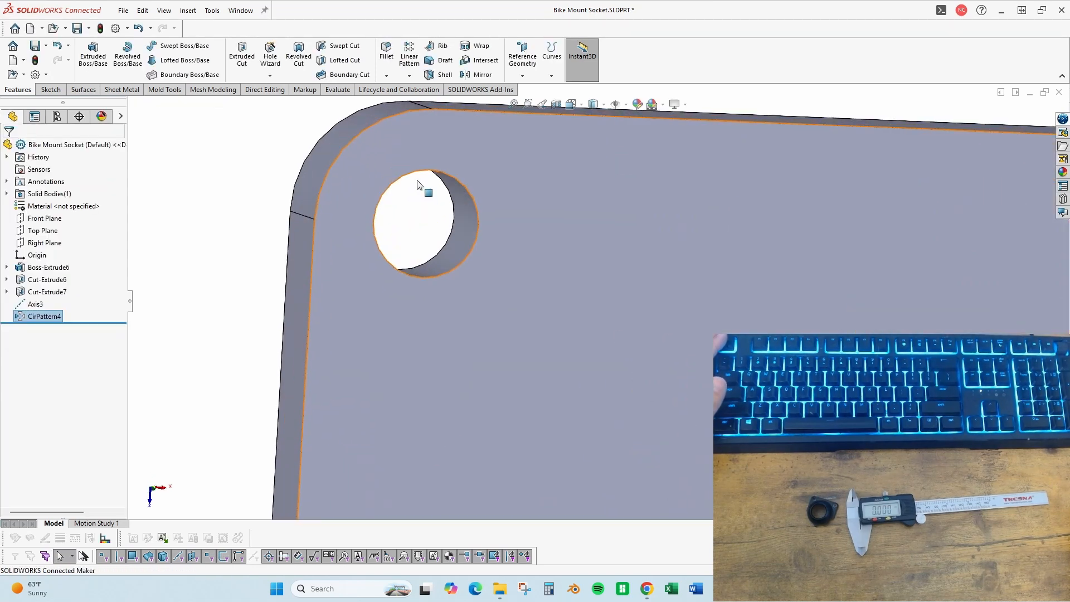
left_click(369, 119)
middle_click_drag(420, 182, 443, 147)
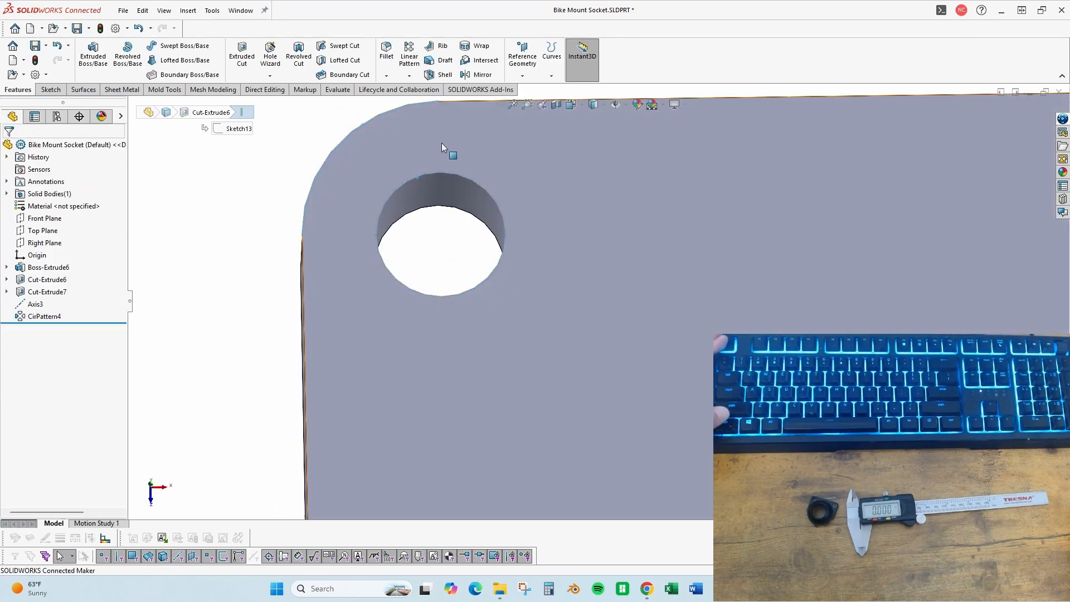
key("Escape")
scroll(539, 196, "up", 9)
key("ctrl+5")
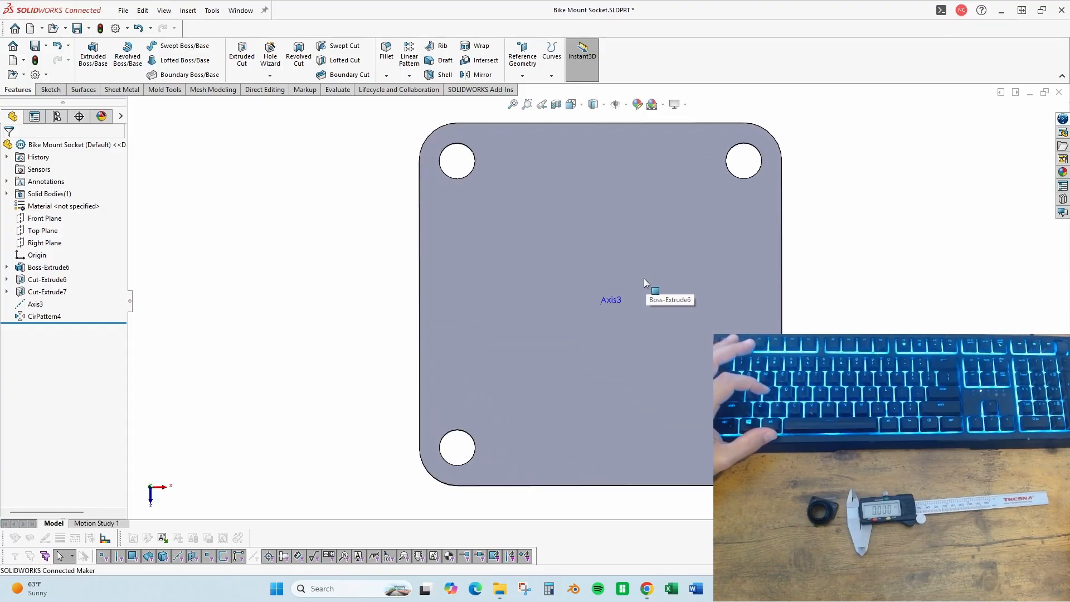
- Save the part, inspect the plate in 3D, and hide the central reference axis from the front view
scroll(645, 279, "up", 4)
key("ctrl+s")
middle_click_drag(730, 281, 658, 299)
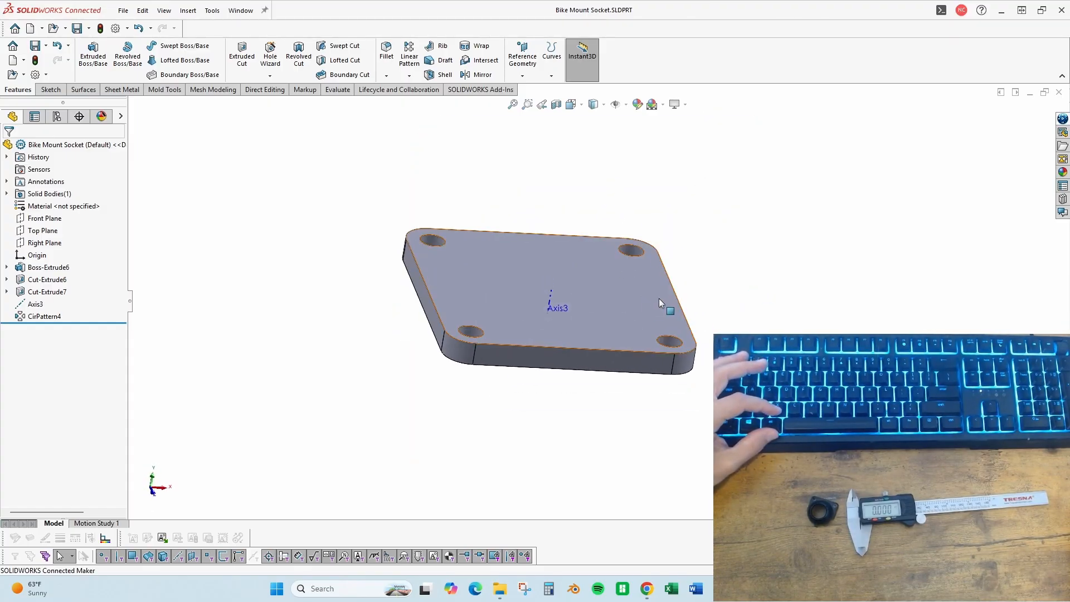
key("ctrl+5")
key("ctrl+1")
left_click(35, 304)
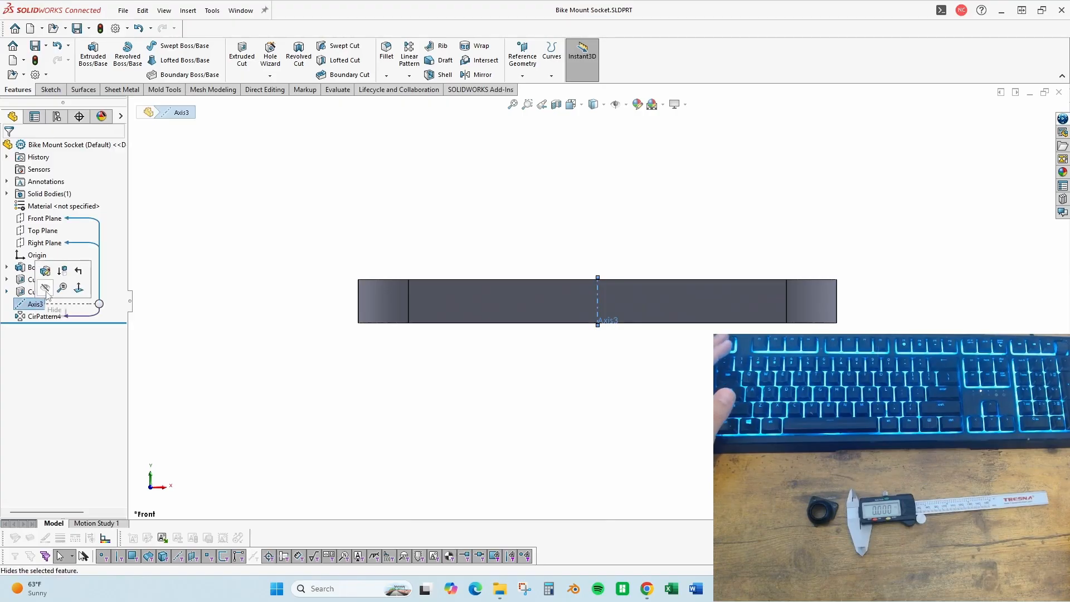
left_click(45, 287)
scroll(583, 306, "up", 2)
scroll(694, 276, "down", 1)
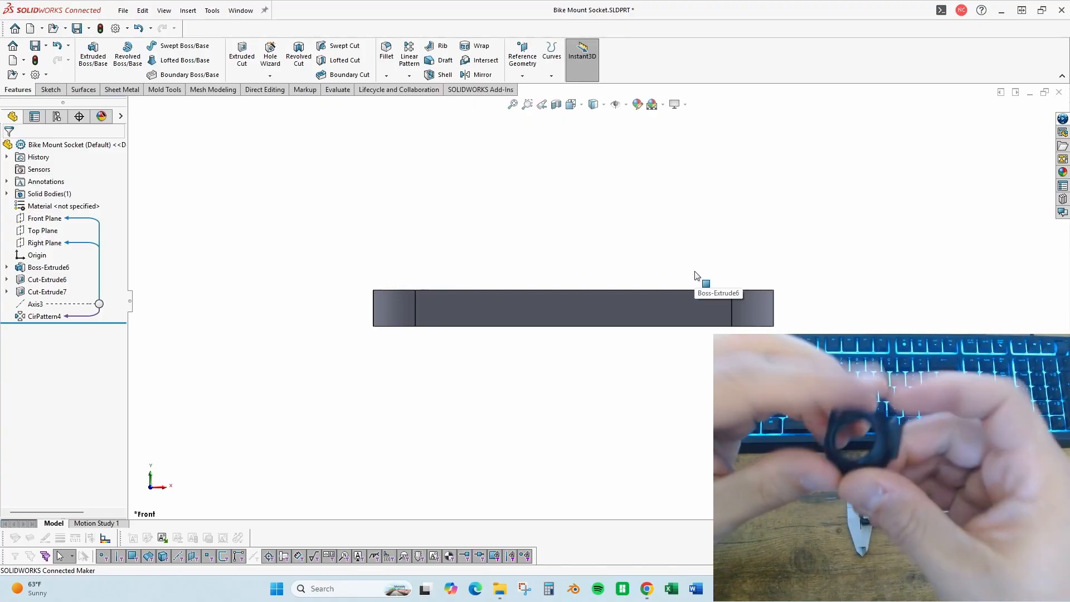
- Start a sketch on the Front Plane and draw a vertical line about 0.06 in up from the plate's upper surface, off-centre
left_click(45, 222)
left_click(54, 205)
scroll(592, 291, "up", 4)
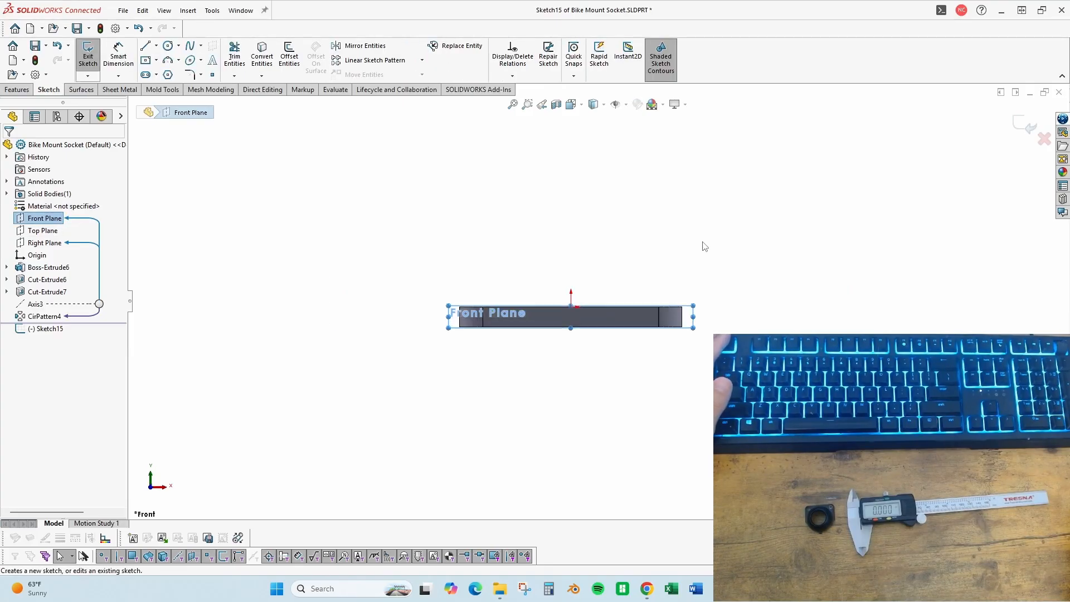
scroll(668, 263, "down", 3)
scroll(526, 306, "down", 2)
key("l")
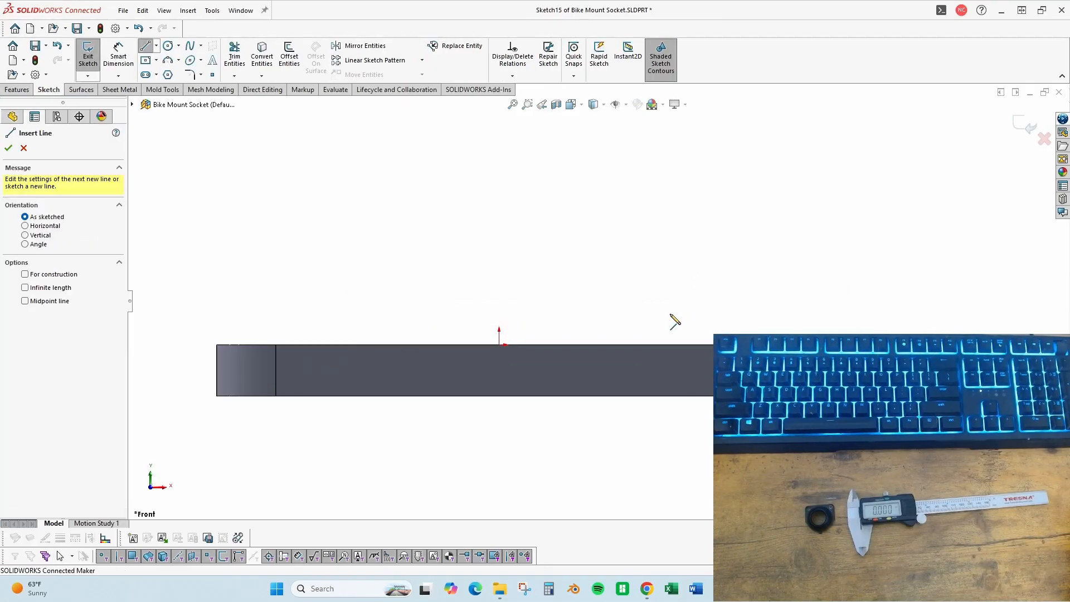
left_click(676, 344)
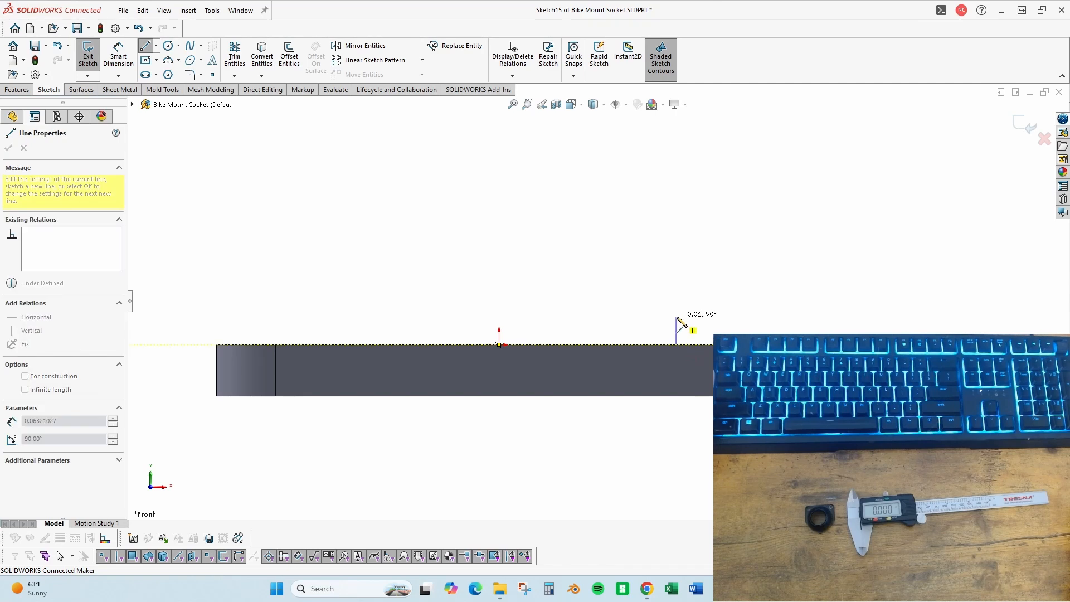
key("Escape")
right_click(684, 341)
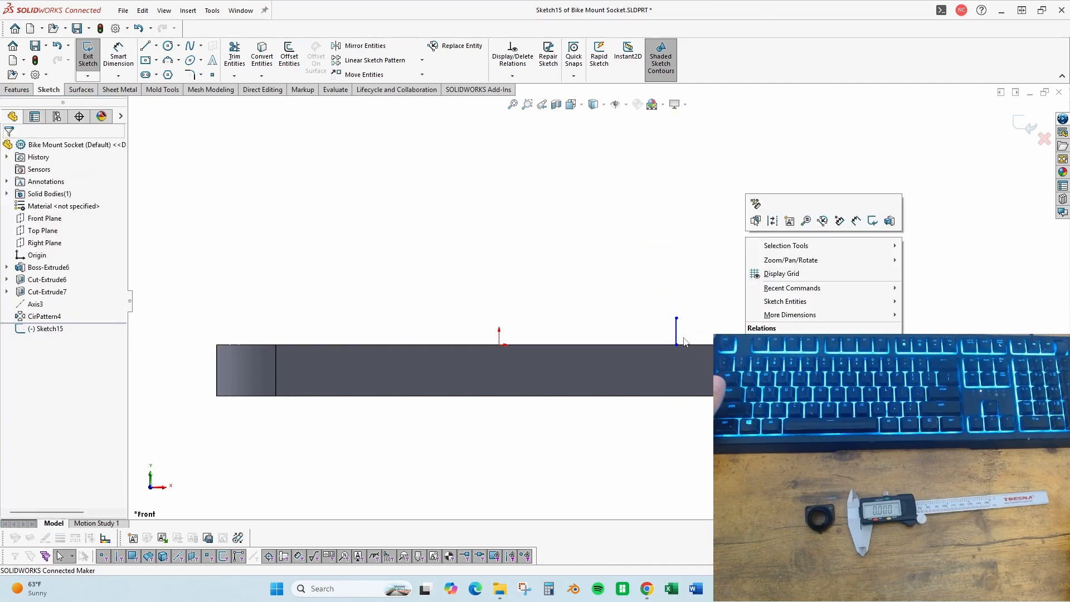
- Draw a three-point arc from the short line's upper end curving up toward the plate's centre, and make it tangent to the line
key("a")
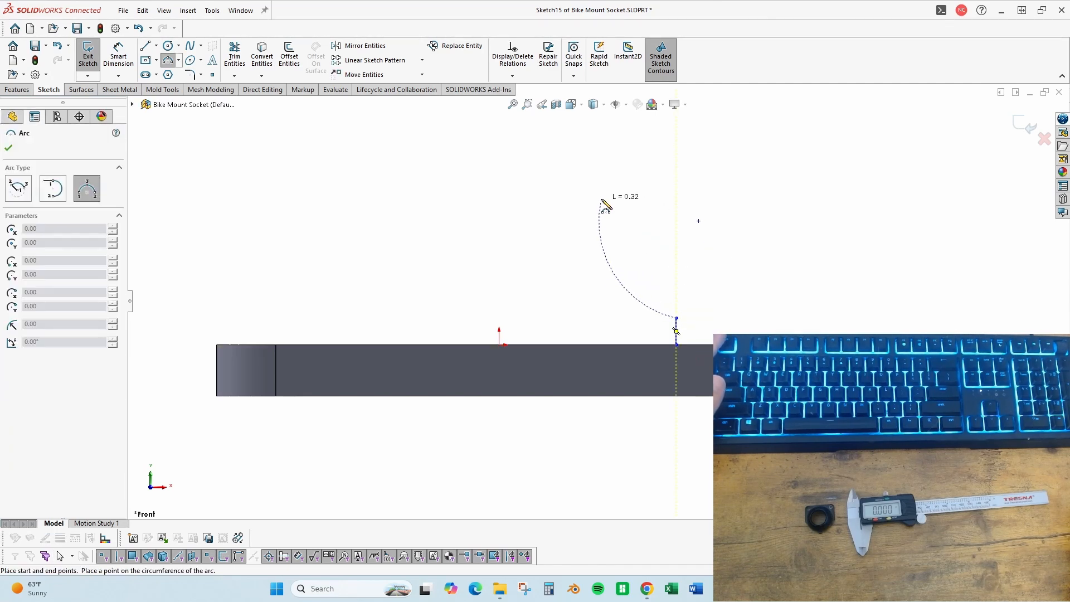
left_click(601, 199)
left_click(642, 234)
key("Escape")
left_click(677, 329)
left_click(673, 301, "ctrl")
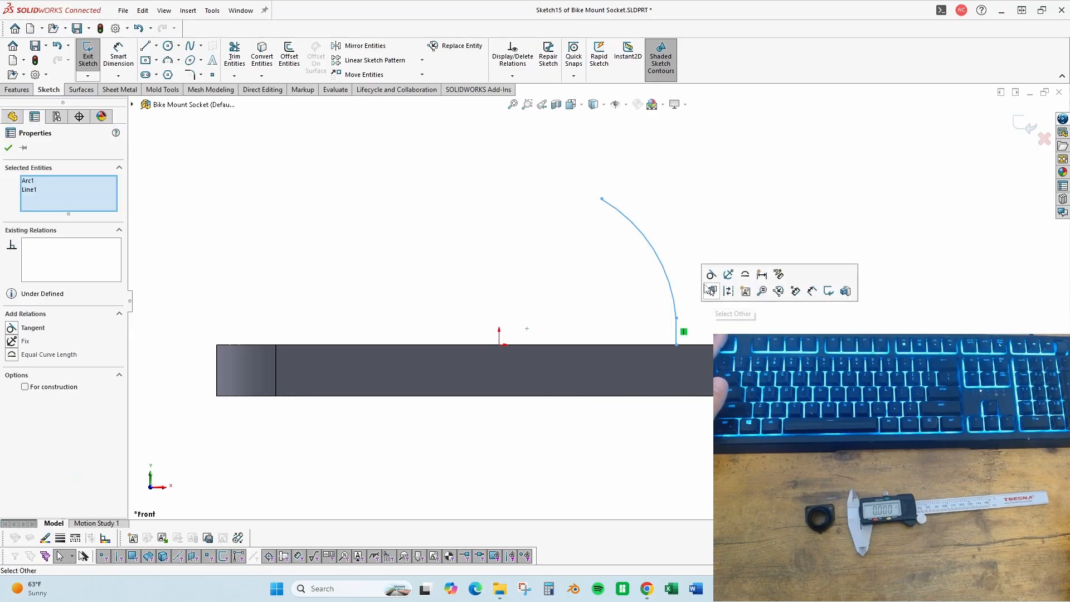
left_click(709, 288)
key("Escape")
- Draw a vertical line about 0.33 in long up from the origin and convert it to construction geometry
key("l")
left_click(499, 344)
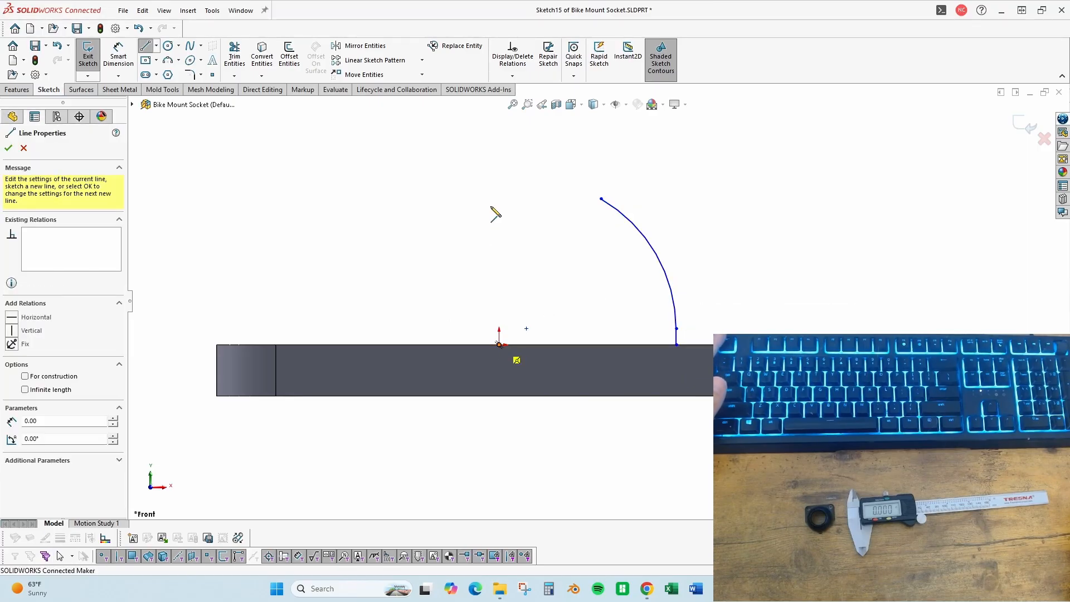
left_click(499, 198)
key("Escape")
left_click(498, 225)
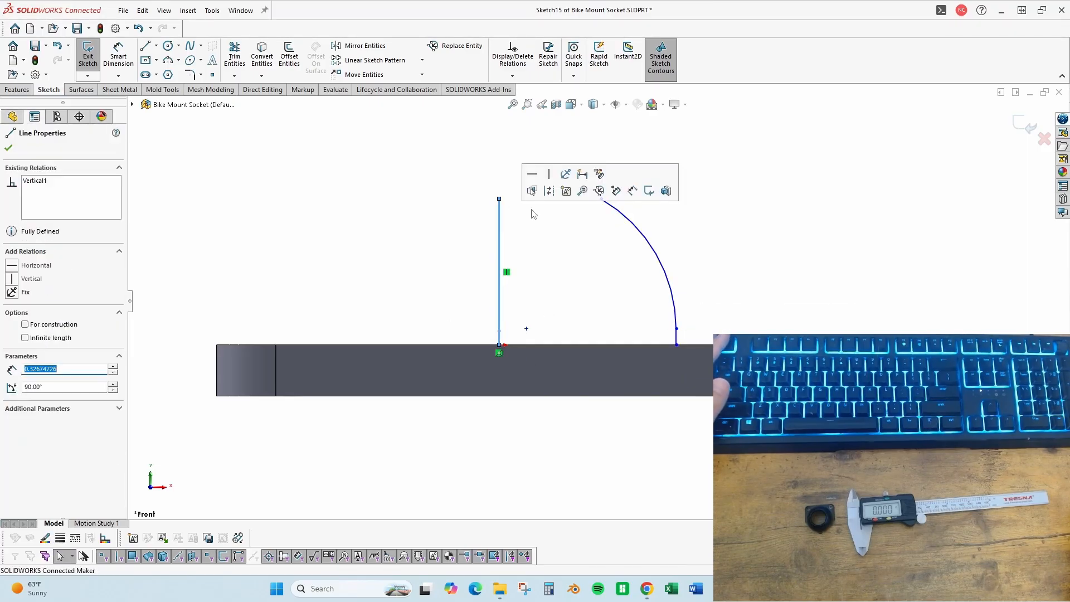
left_click(546, 190)
- Make the arc's centre point coincident with the vertical centreline
scroll(675, 253, "down", 2)
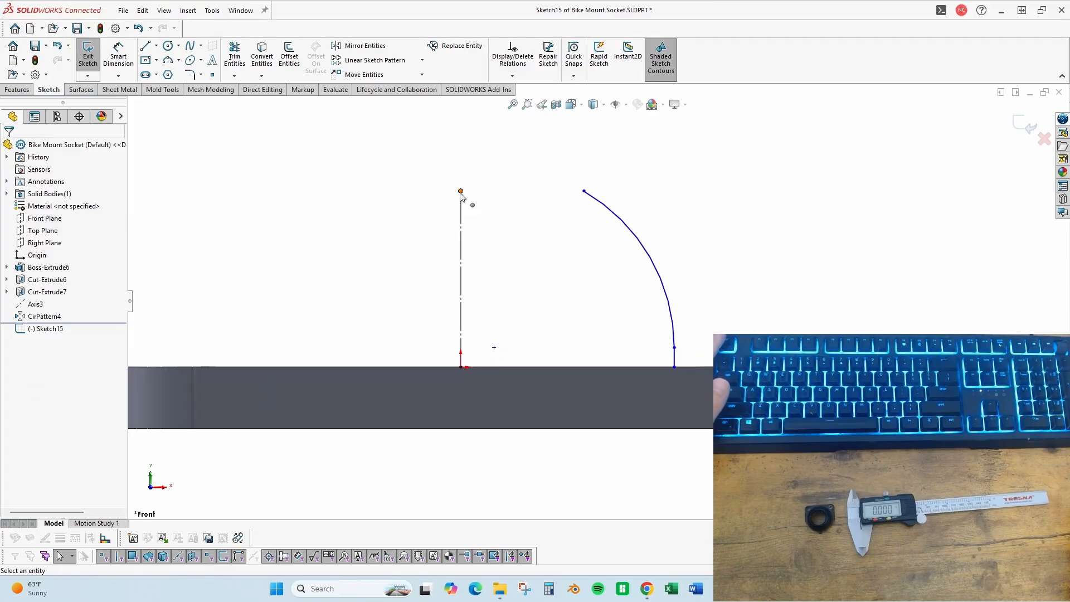
left_click(494, 347)
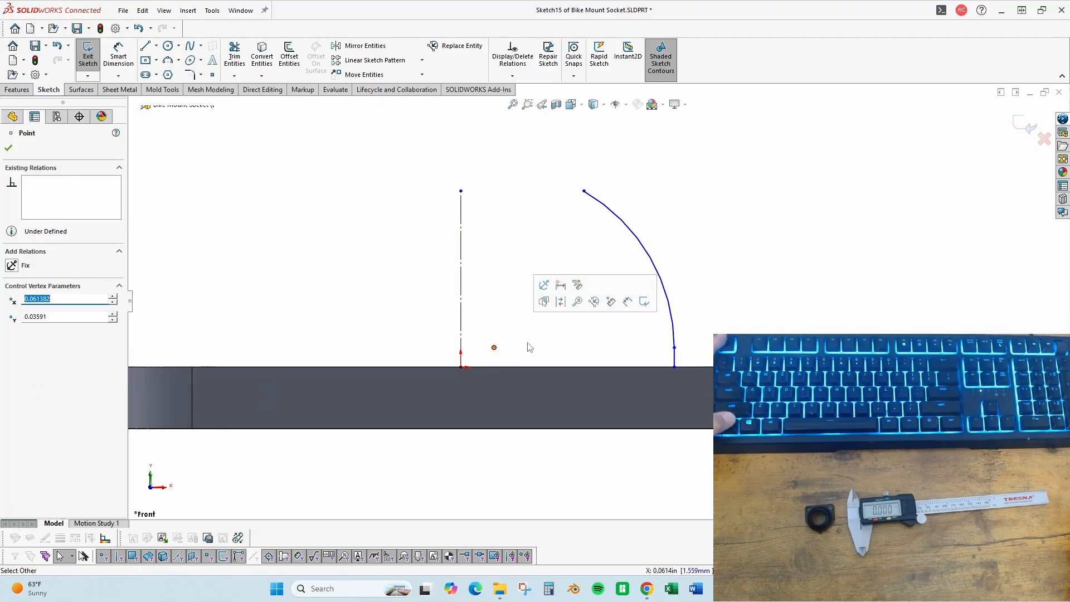
left_click(461, 326, "ctrl")
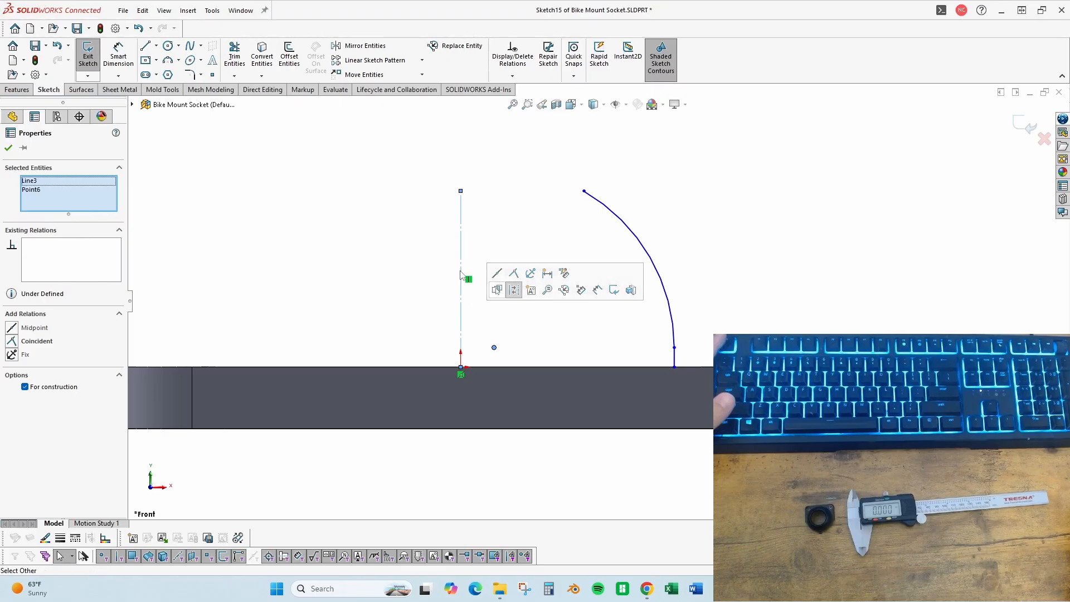
left_click(520, 277)
key("Escape")
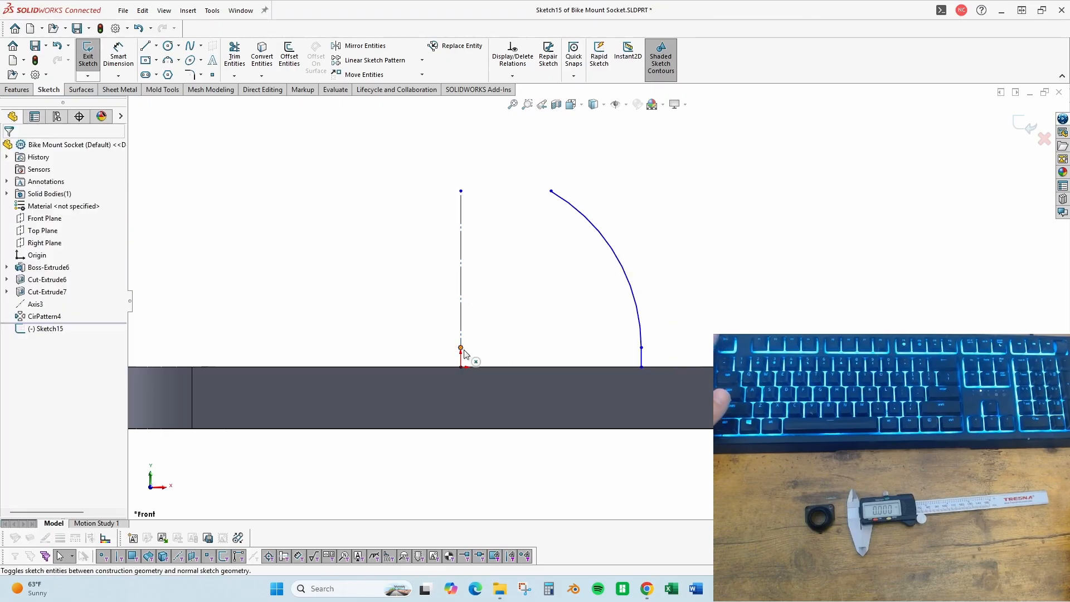
- Reshape the arc by moving its lower end about 0.38 in from the centreline and its upper end about 0.34 in above the plate
scroll(596, 301, "up", 1)
scroll(717, 288, "down", 1)
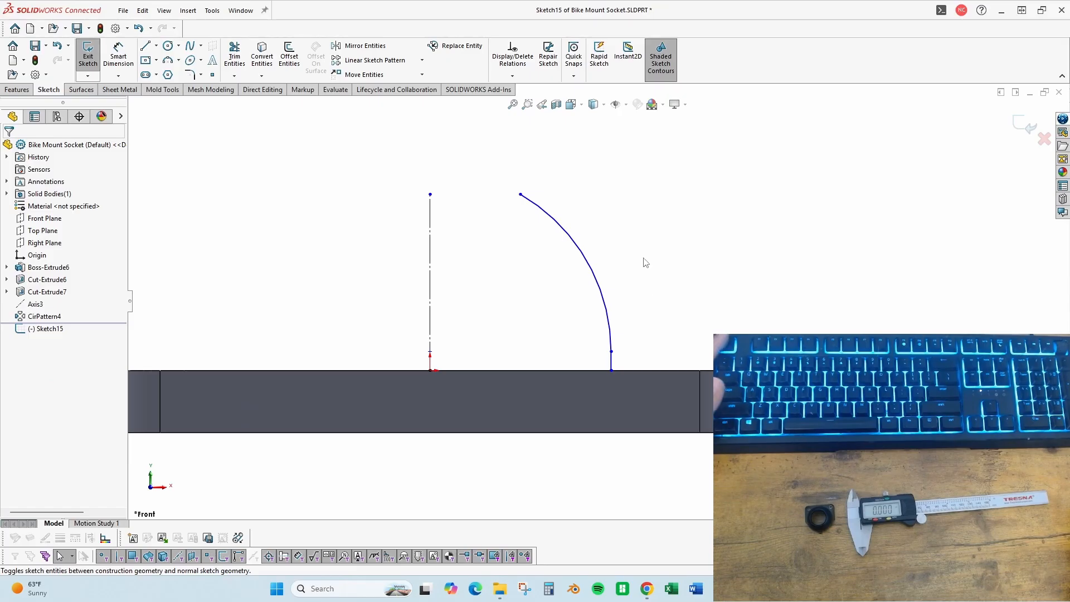
left_click_drag(611, 352, 635, 338)
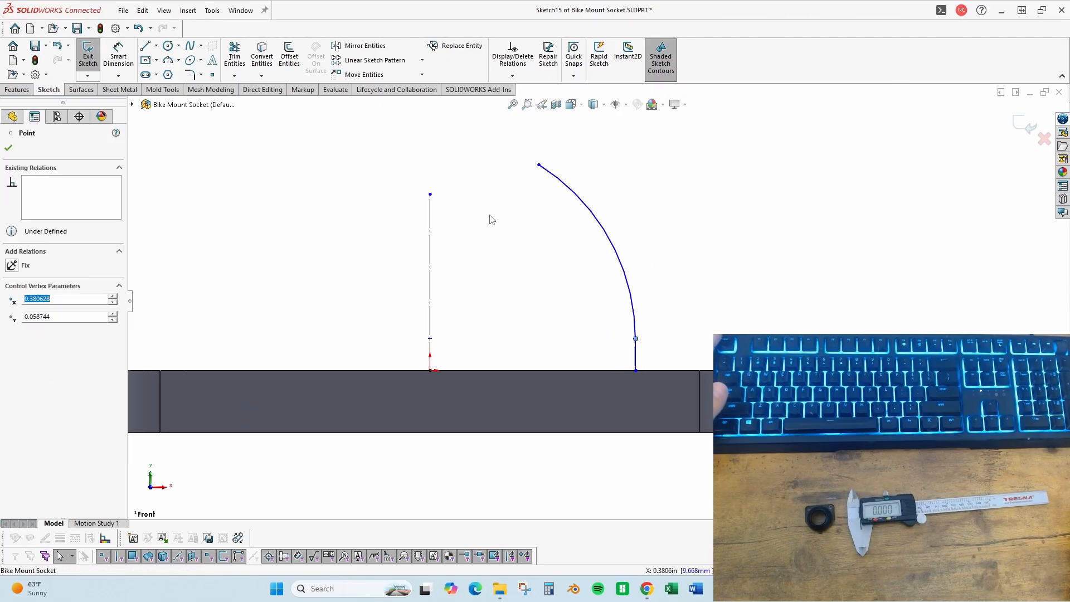
key("Escape")
left_click_drag(539, 165, 548, 185)
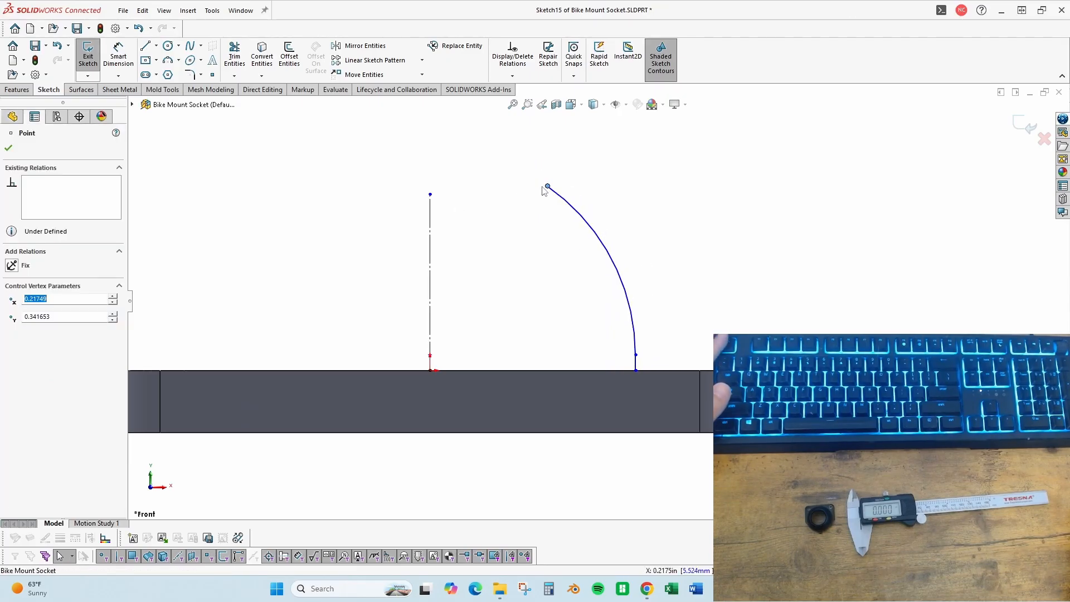
key("Escape")
- Offset the chained arc and short line outward by 0.10 in without adding dimensions
left_click(290, 56)
left_click(569, 205)
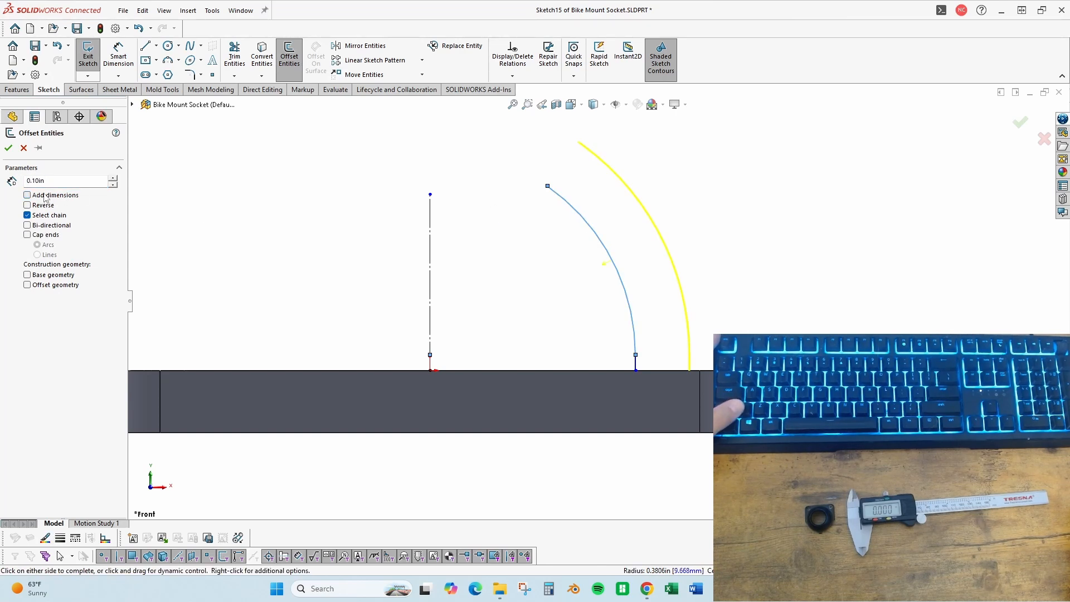
scroll(753, 278, "up", 1)
scroll(756, 262, "down", 1)
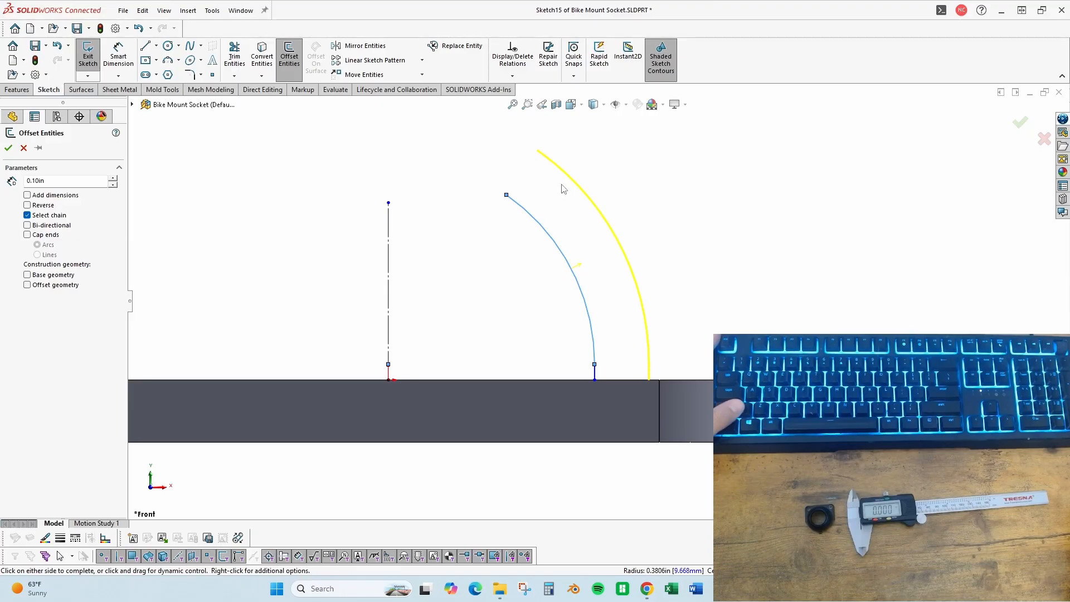
left_click(9, 148)
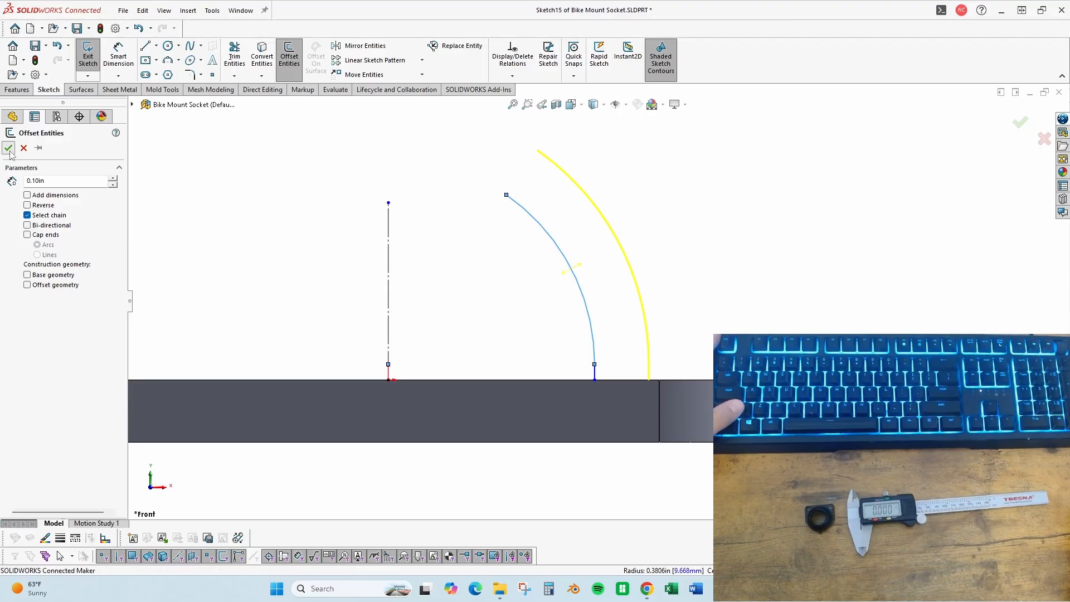
scroll(638, 221, "down", 1)
scroll(728, 238, "up", 1)
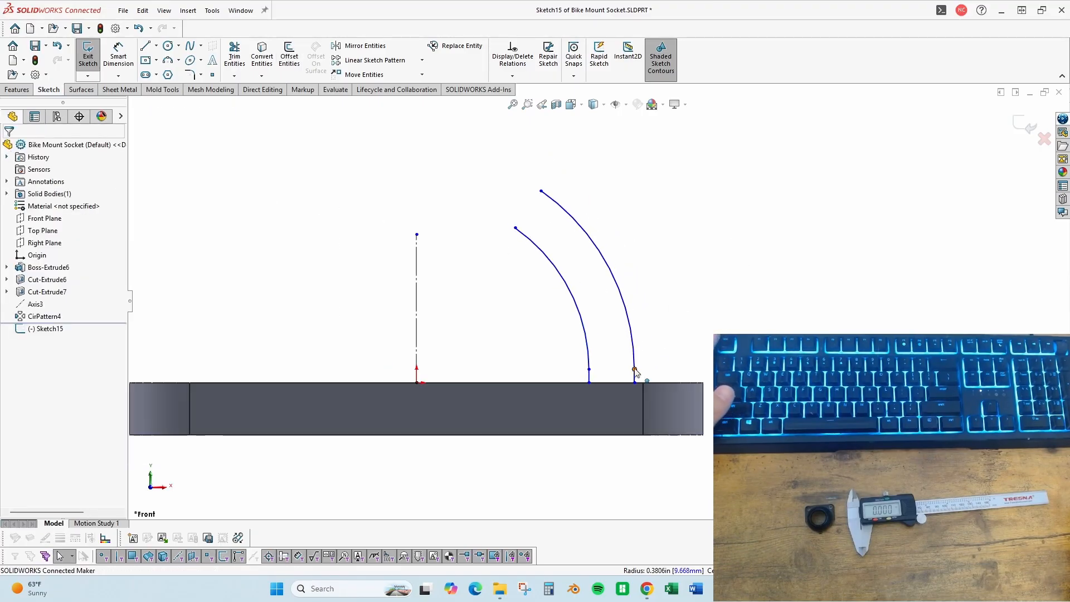
- Move the outer arc's lower end slightly inward and upward, and connect the two arcs' upper ends with a straight line
mouse_move(634, 368)
left_mouse_down()
mouse_move(671, 348)
mouse_move(629, 359)
left_mouse_up()
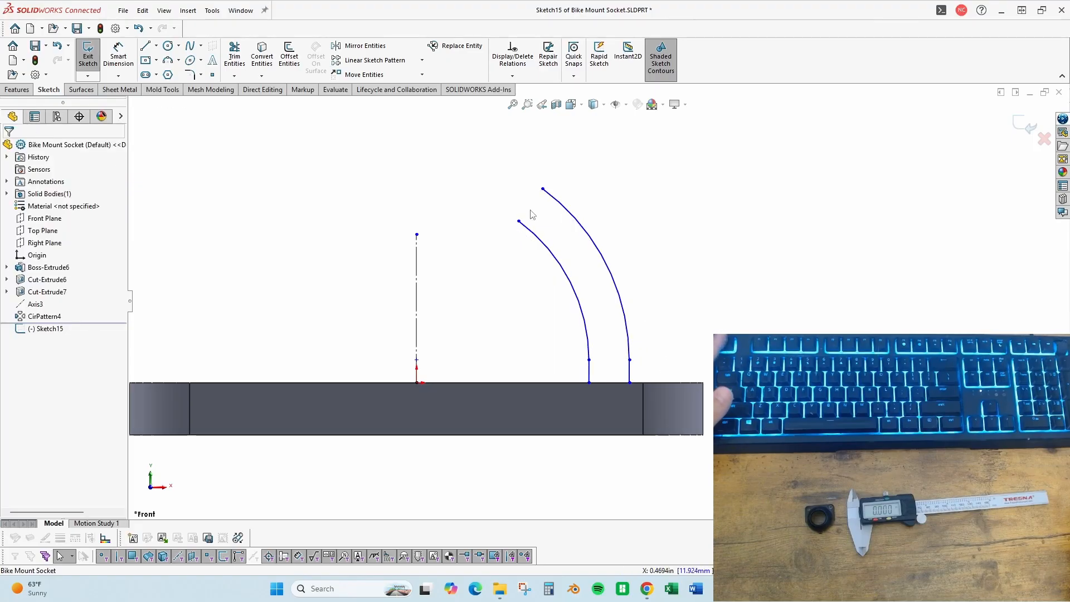
scroll(530, 206, "down", 1)
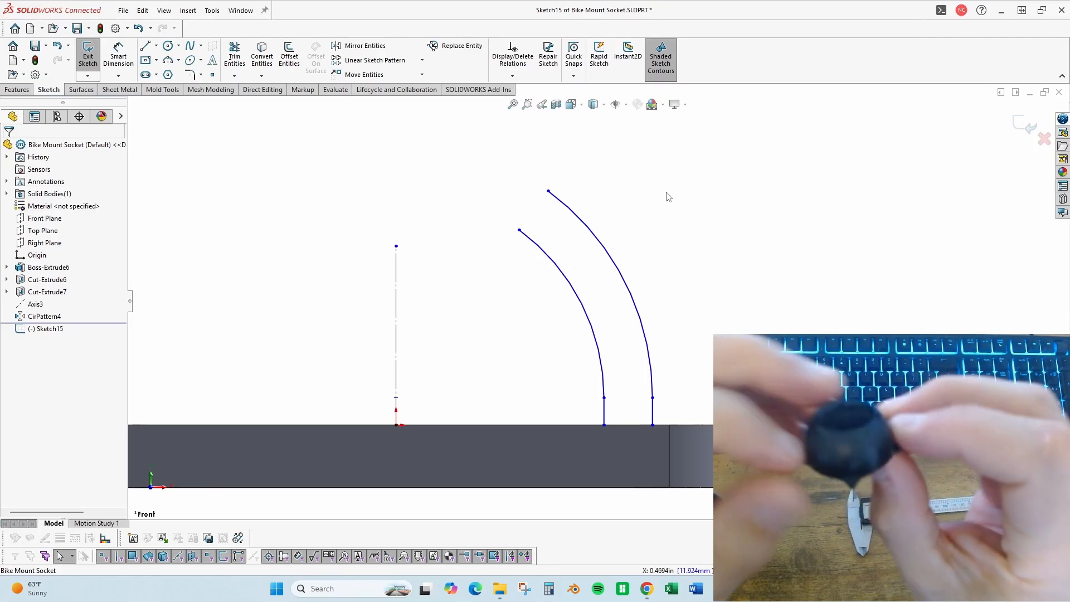
key("l")
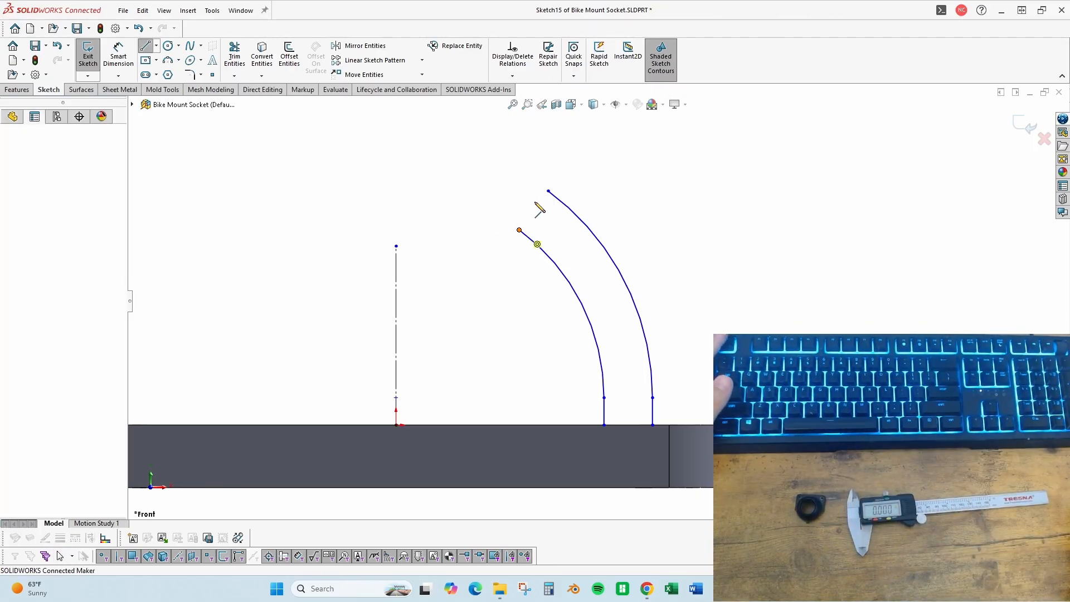
left_click(519, 229)
left_click(548, 191)
key("Escape")
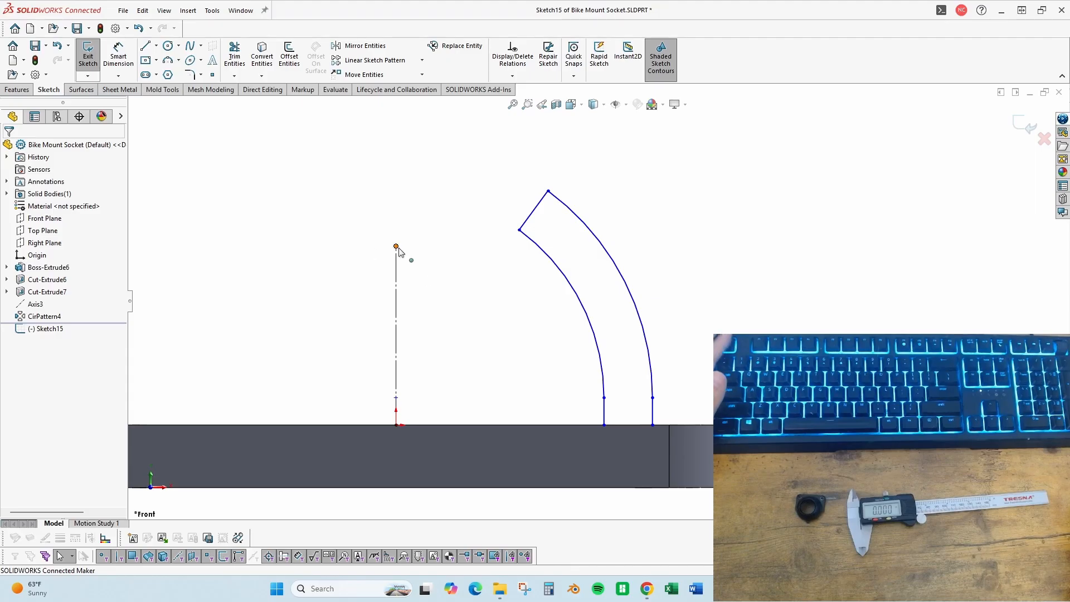
- Lengthen the vertical centreline upward and draw a line from its upper end to the outer arc's upper end
left_click_drag(397, 247, 396, 184)
key("l")
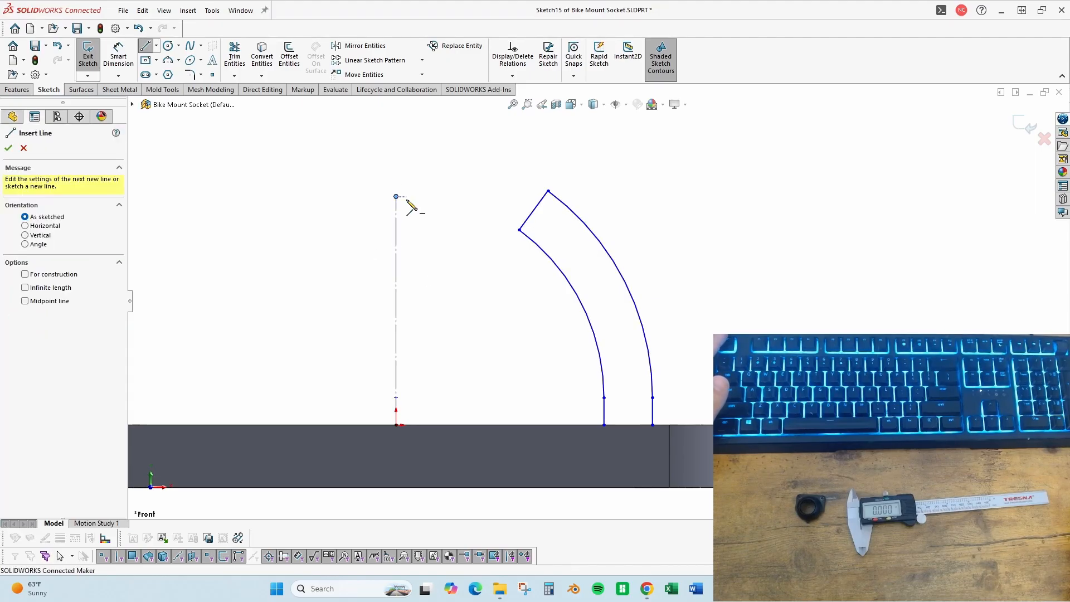
left_click(395, 196)
left_click(548, 191)
key("Escape")
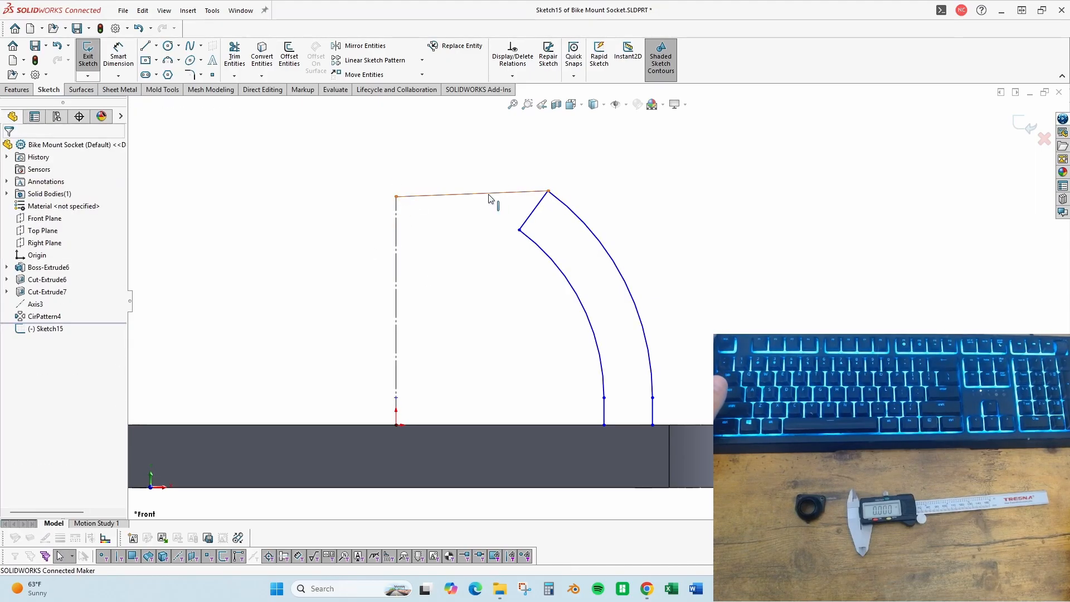
- Make the line joining the centreline to the outer arc horizontal, convert it to construction geometry, and test the centreline's upper endpoint by moving it
left_click(490, 193)
left_click(524, 145)
key("Escape")
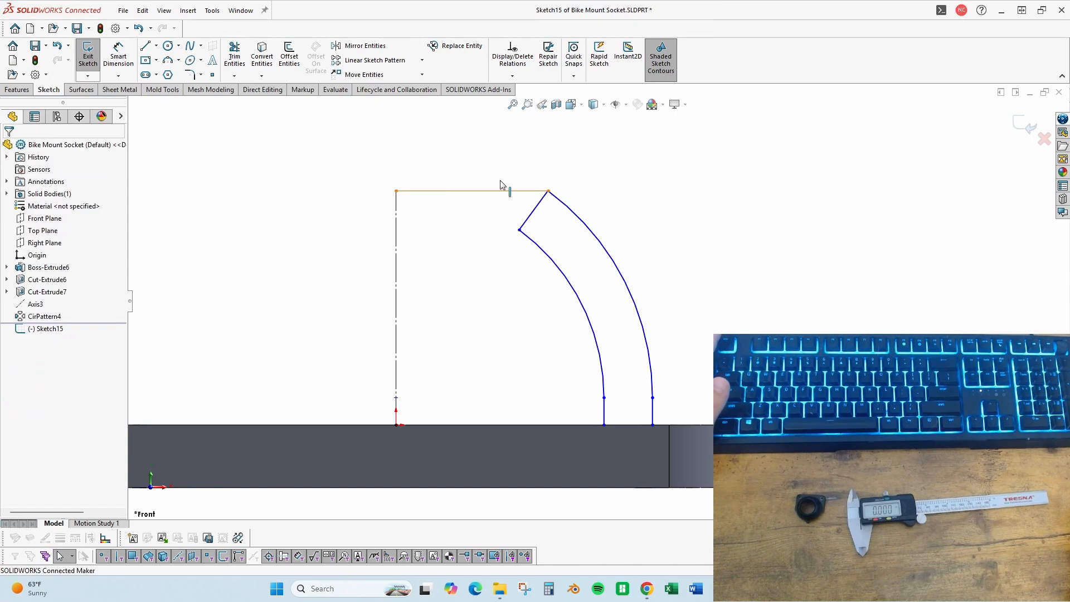
left_click(501, 191)
left_click(500, 158)
scroll(571, 244, "up", 1)
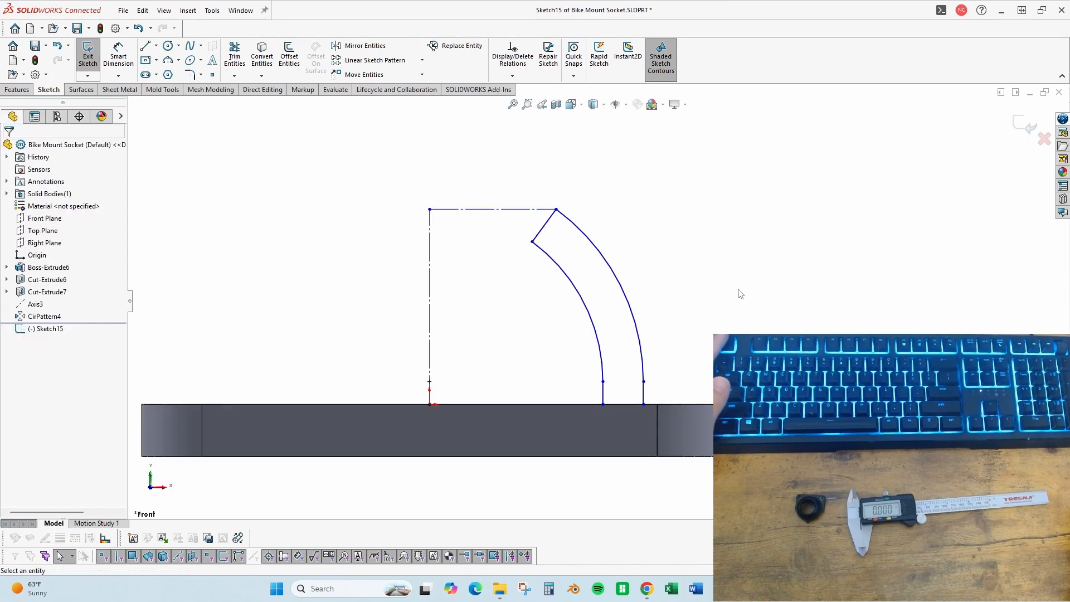
scroll(618, 295, "down", 1)
scroll(598, 324, "up", 2)
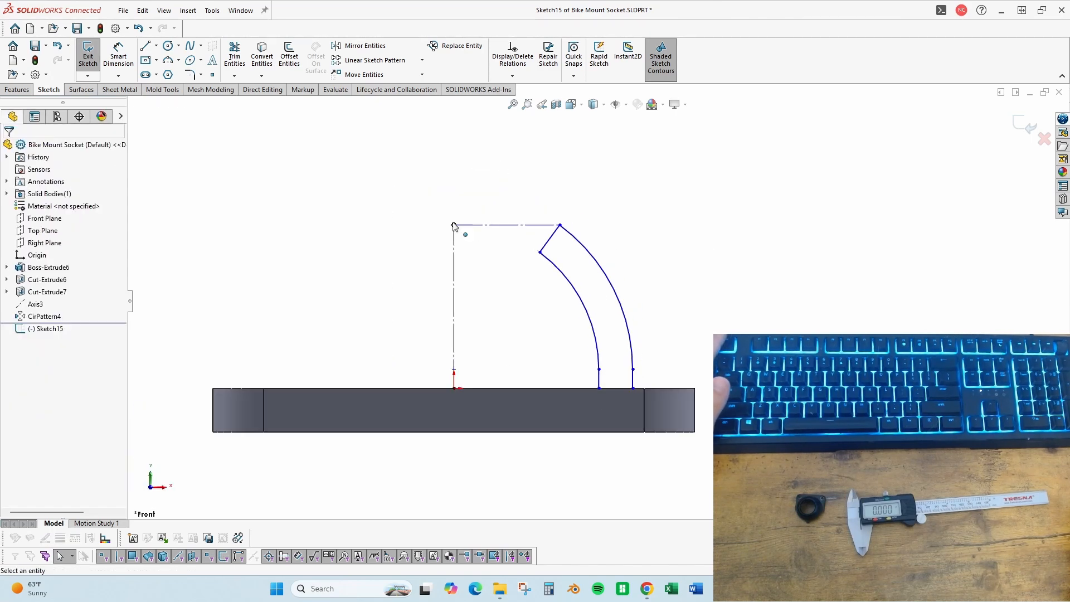
mouse_move(454, 225)
left_mouse_down()
mouse_move(492, 256)
mouse_move(466, 226)
left_mouse_up()
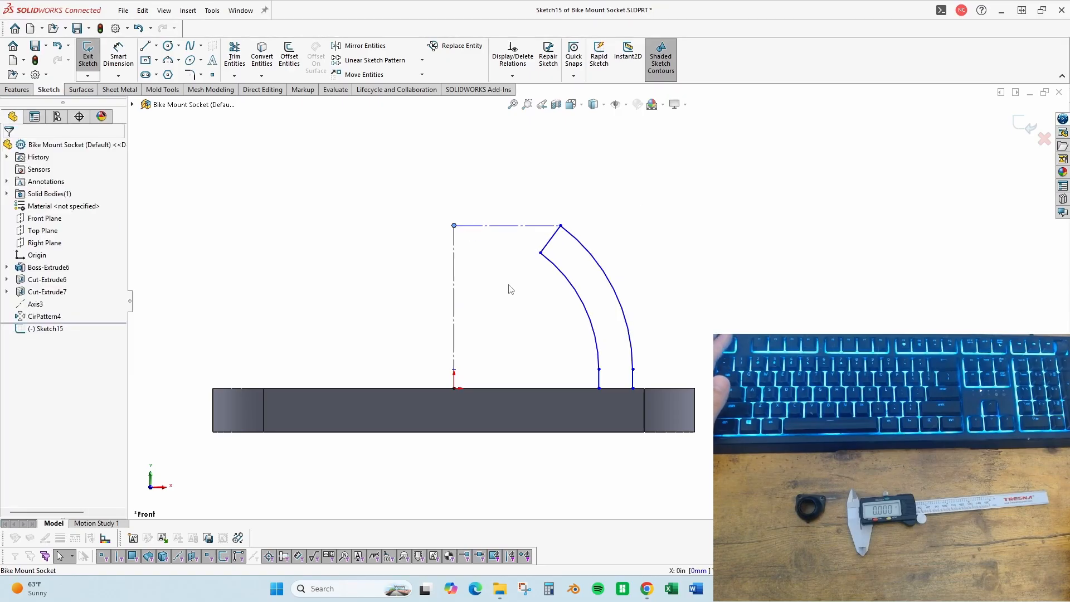
- Dimension the inner profile's lower vertical line across the vertical centreline as a doubled diameter distance and set it to 0.905 in
scroll(538, 308, "up", 1)
scroll(538, 308, "down", 1)
scroll(554, 334, "down", 1)
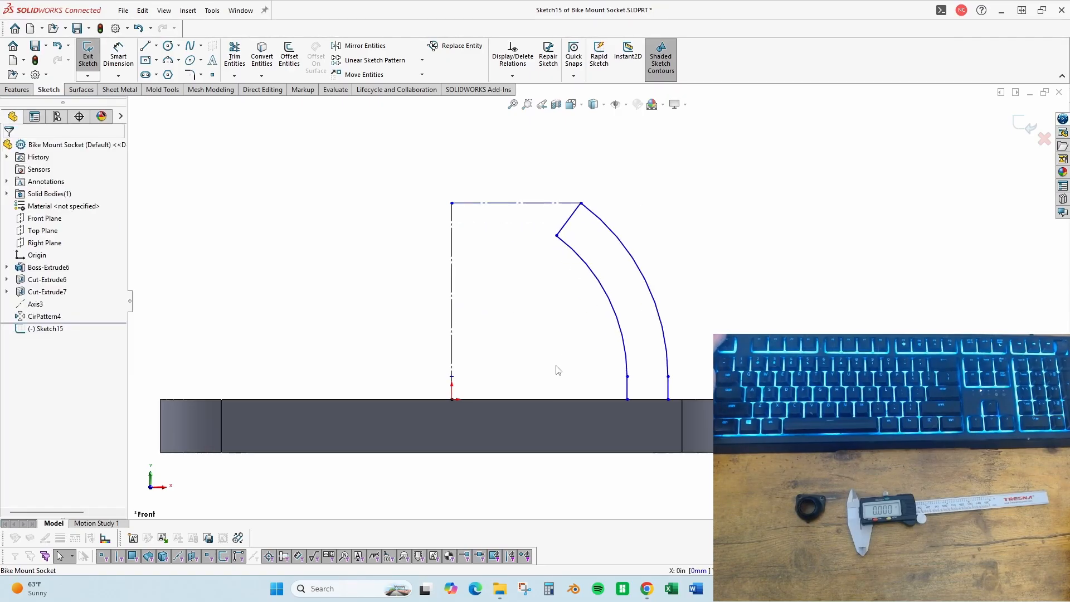
right_click_drag(556, 370, 545, 241)
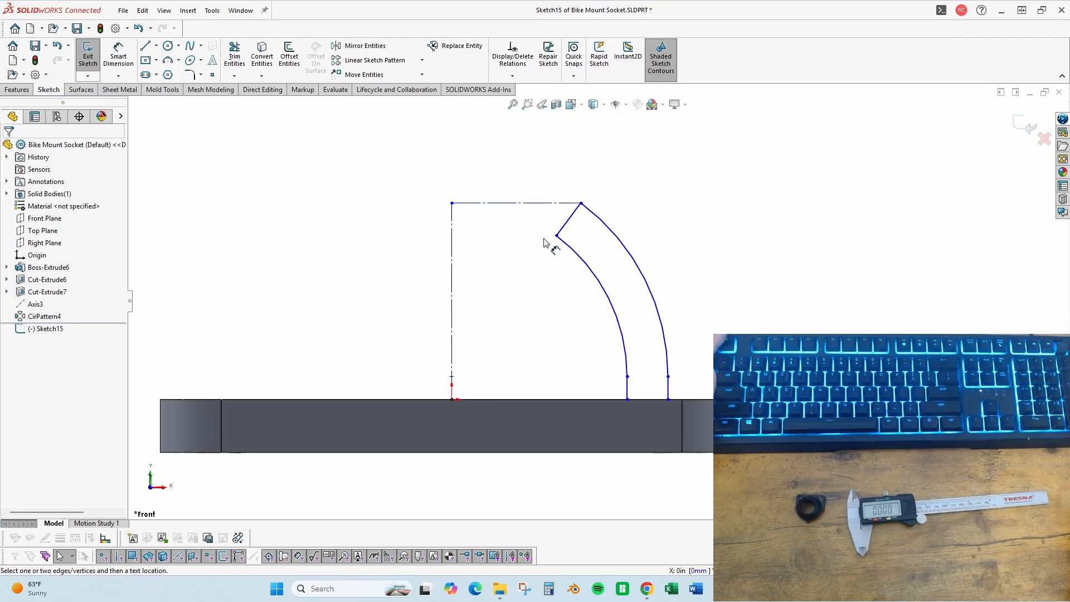
left_click(628, 388)
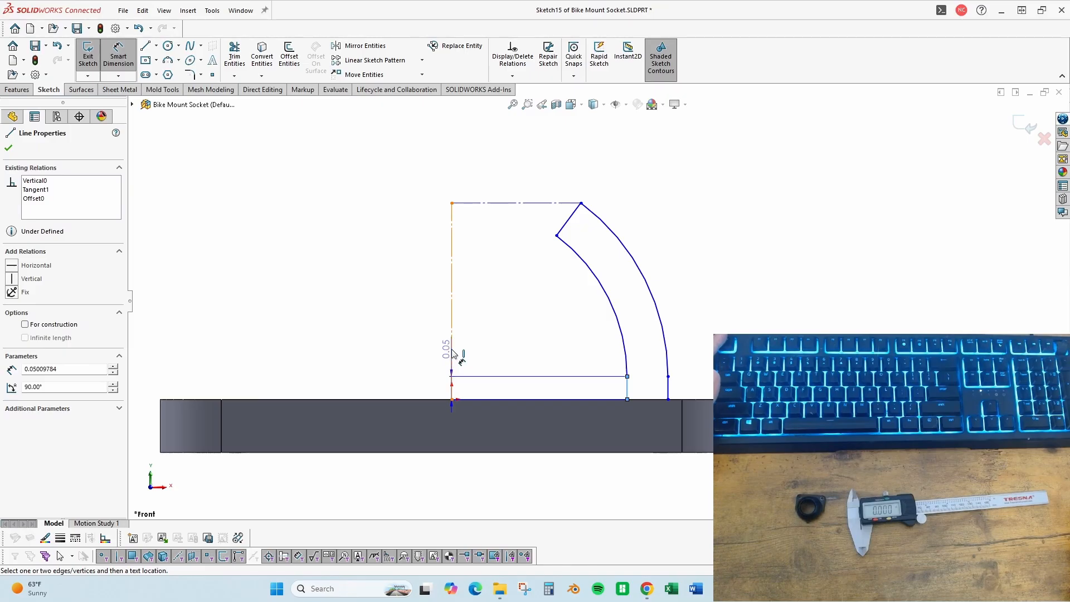
left_click(452, 354)
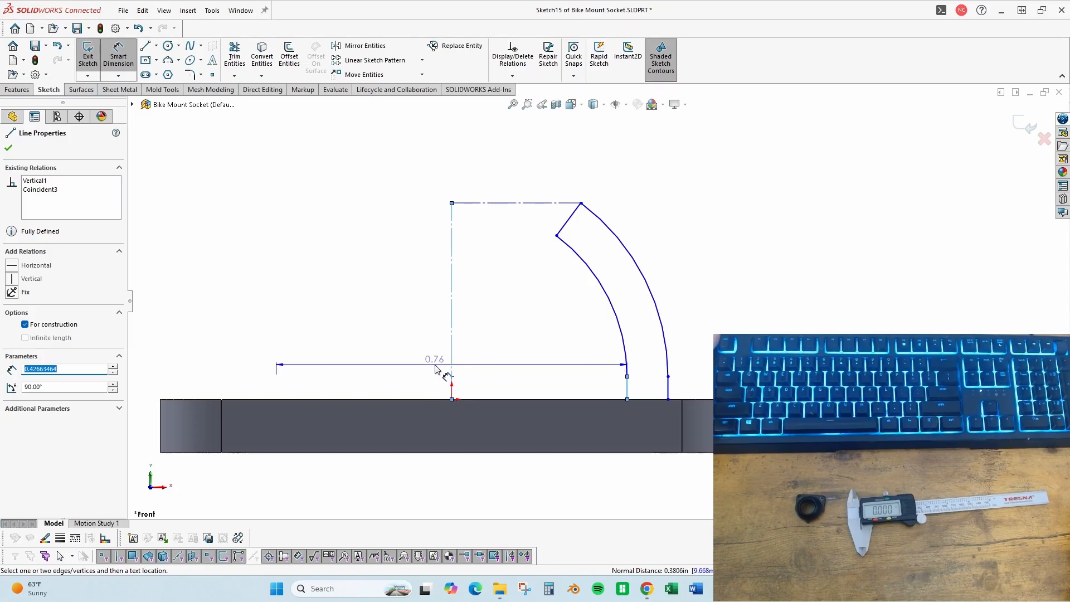
left_click(440, 479)
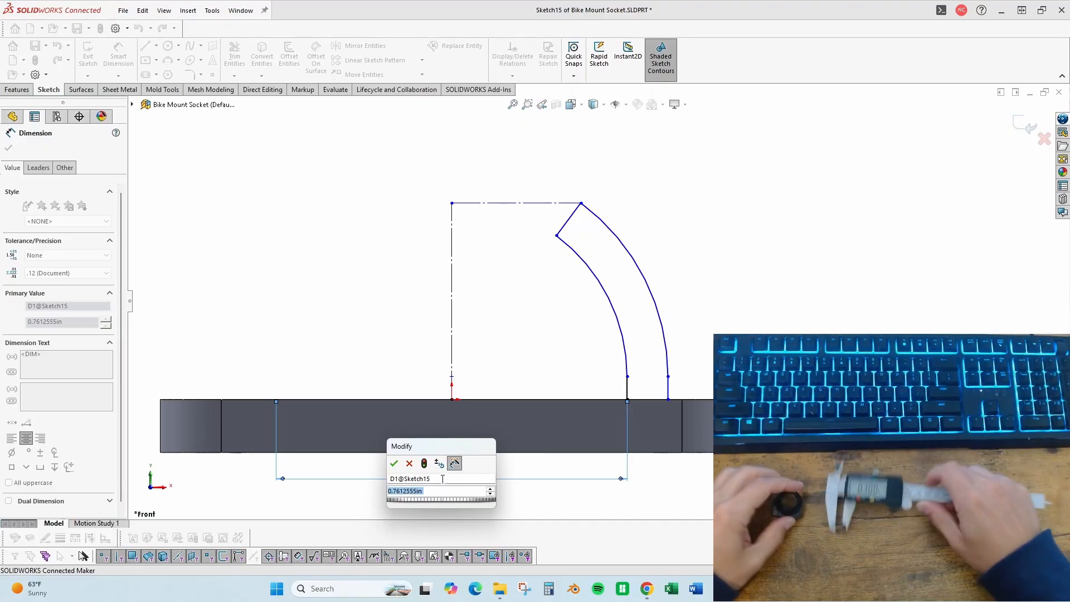
type(".905")
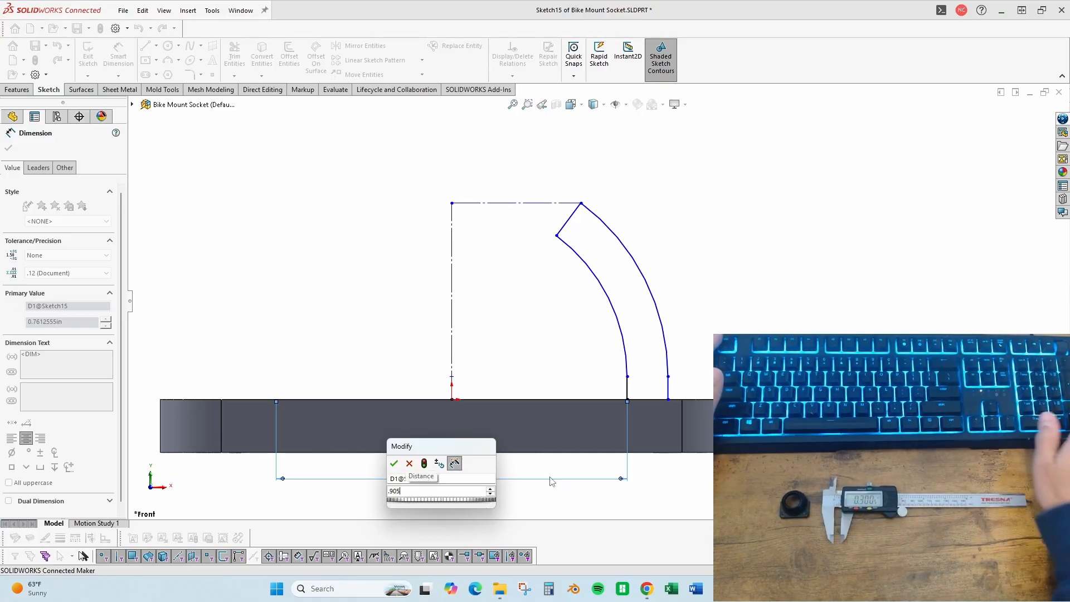
key("Return")
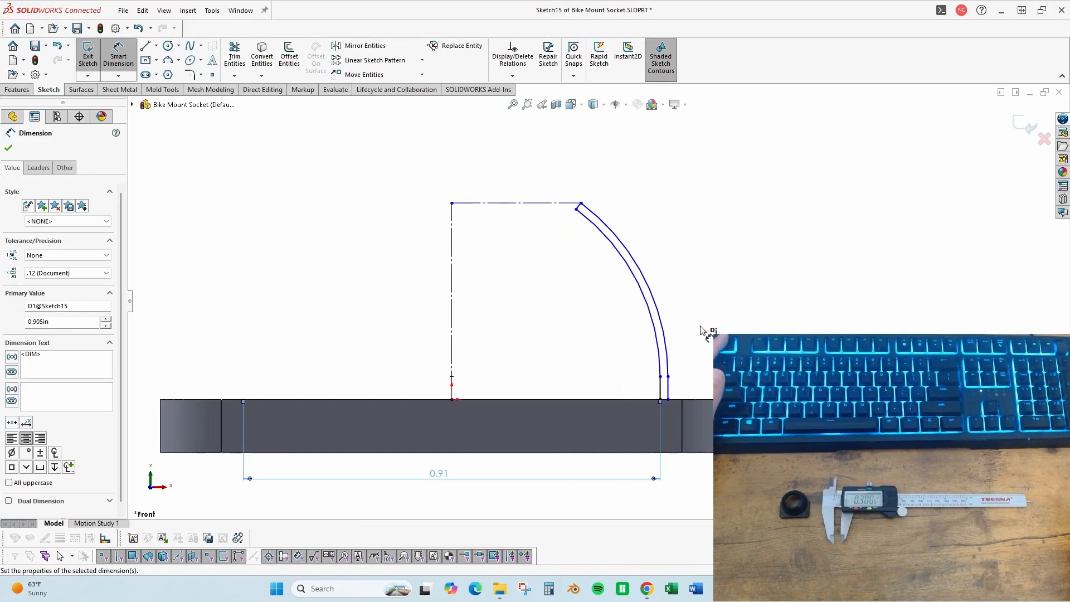
- Move the outer arc's lower end outward and try to dimension the gap between the two short vertical lines
left_click(668, 376)
left_click_drag(668, 376, 695, 371)
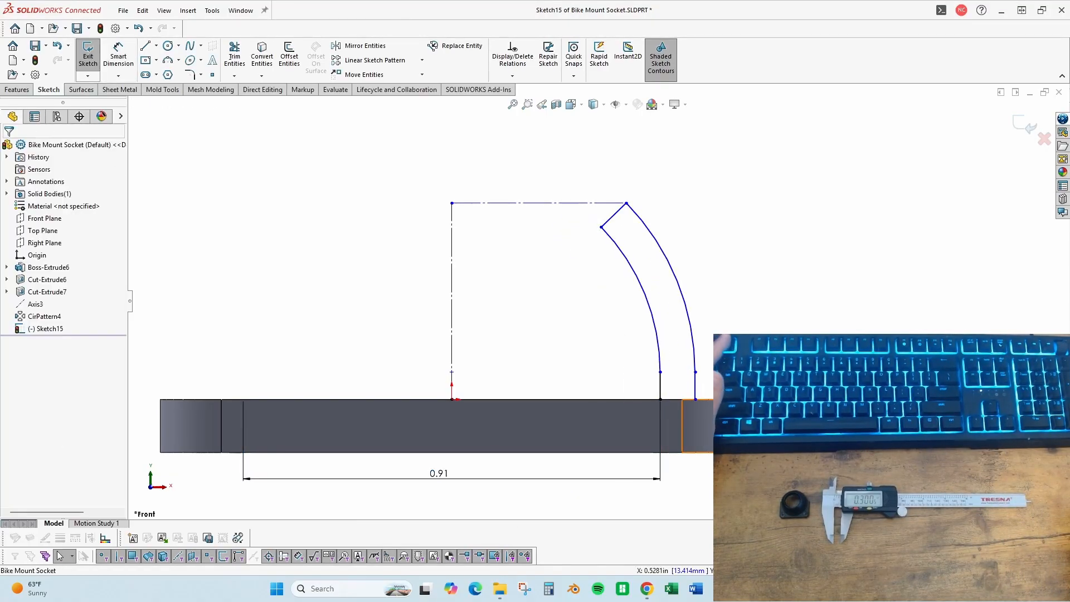
key("d")
left_click(694, 387)
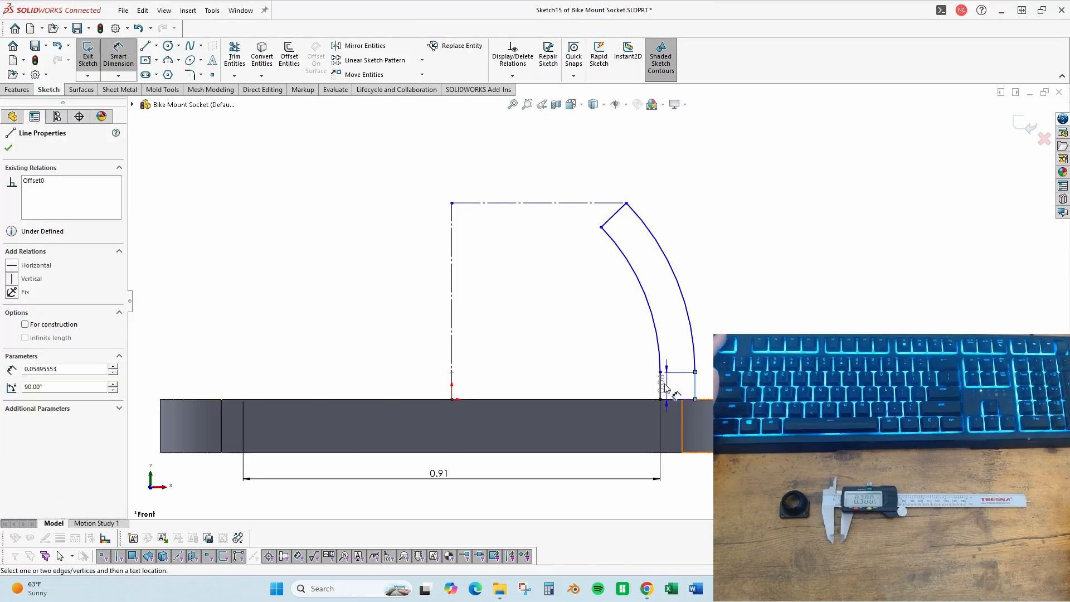
left_click(660, 387)
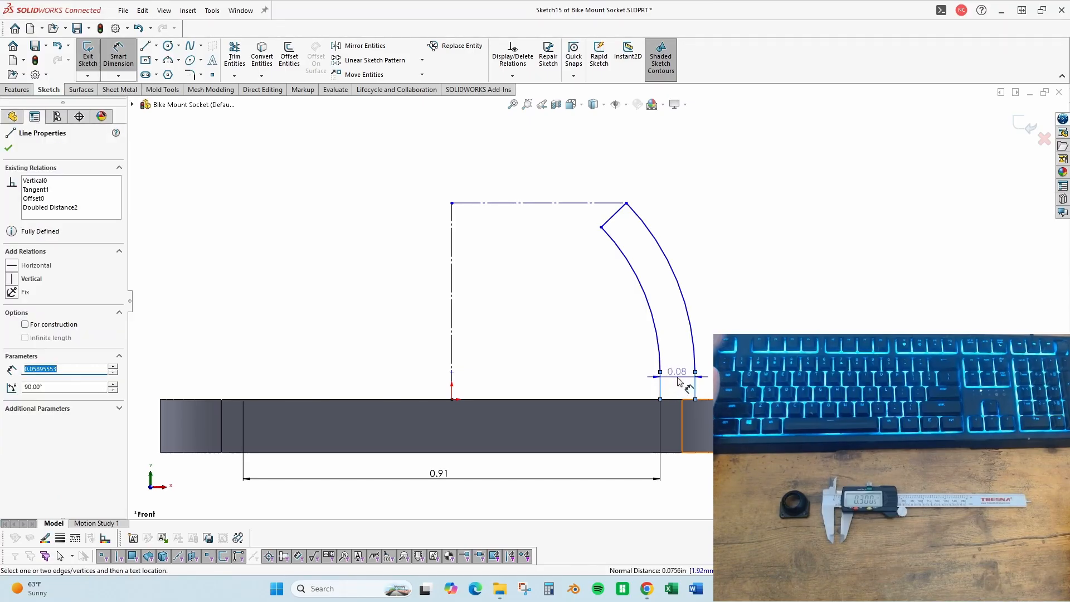
key("Escape")
- Dimension the outer short vertical line from the base plate's nearest side edge at 0.08 in
scroll(706, 390, "down", 2)
right_click_drag(707, 384, 745, 282)
scroll(706, 389, "up", 2)
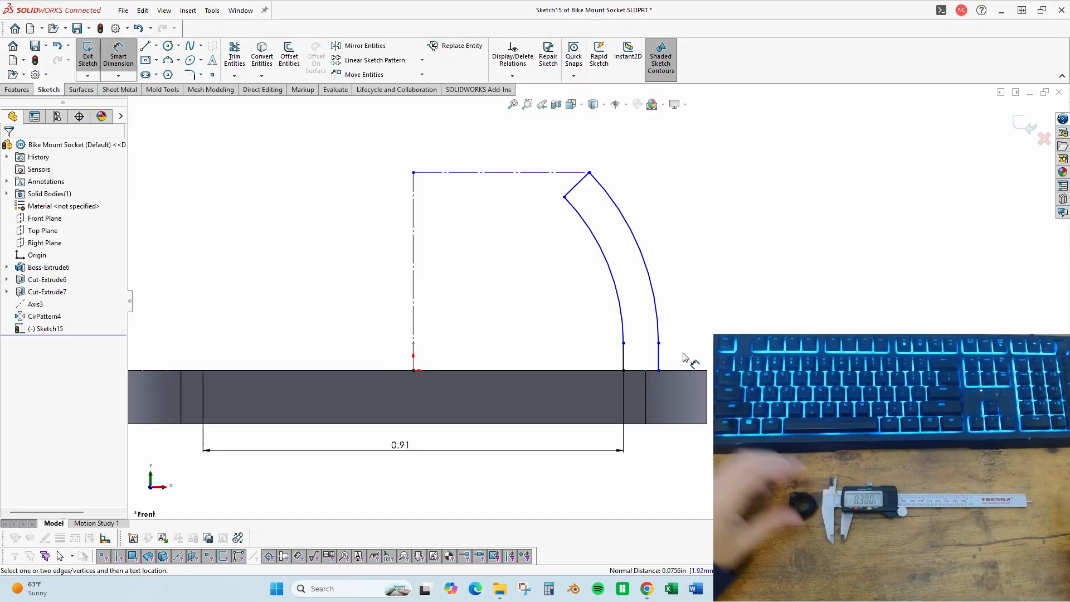
scroll(685, 356, "down", 1)
left_click(653, 352)
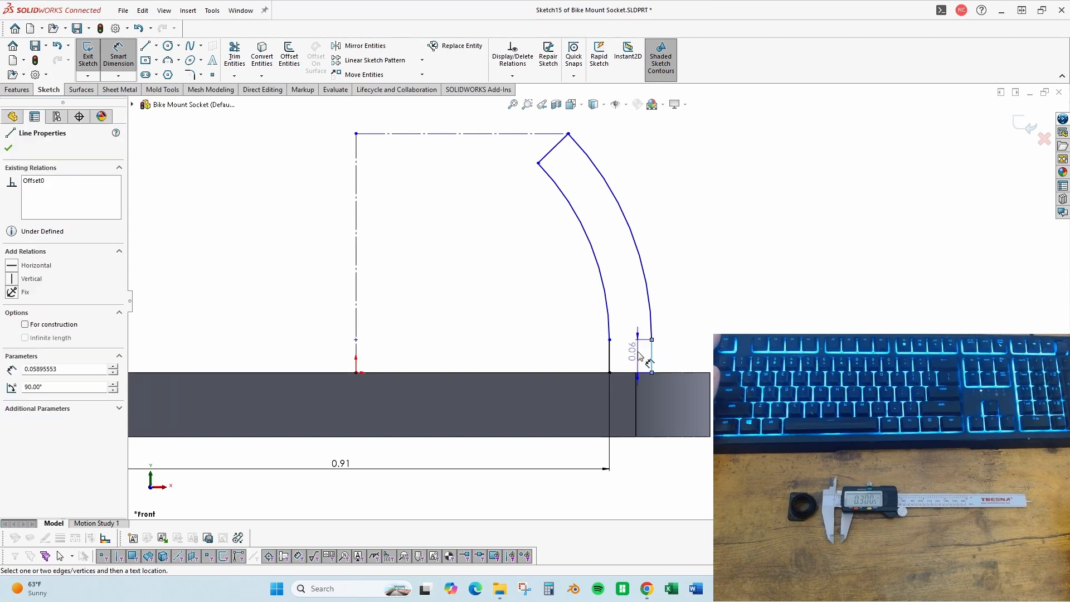
left_click(711, 390)
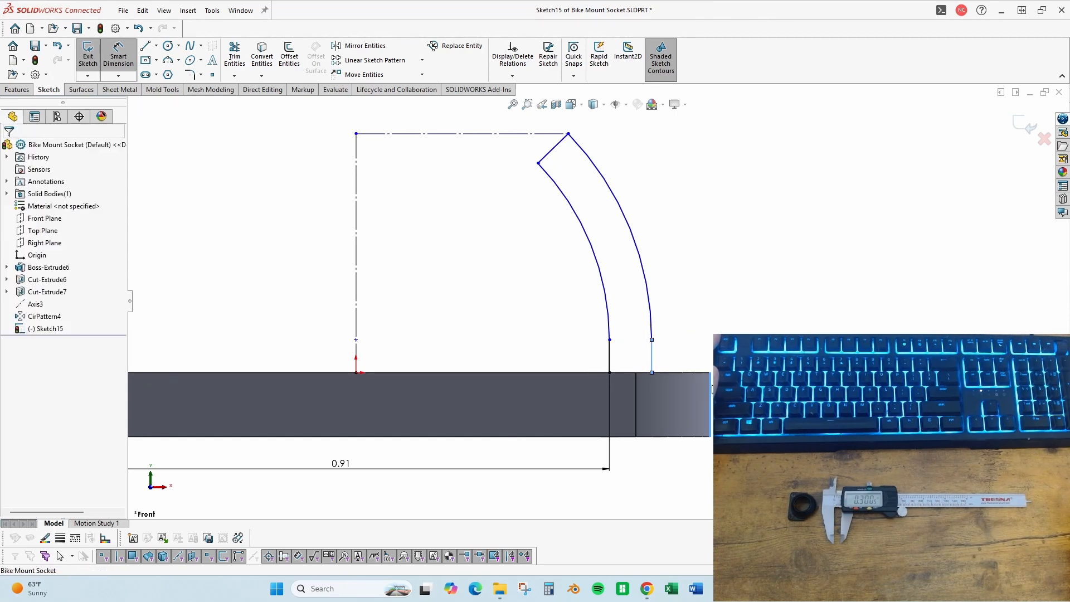
left_click(676, 469)
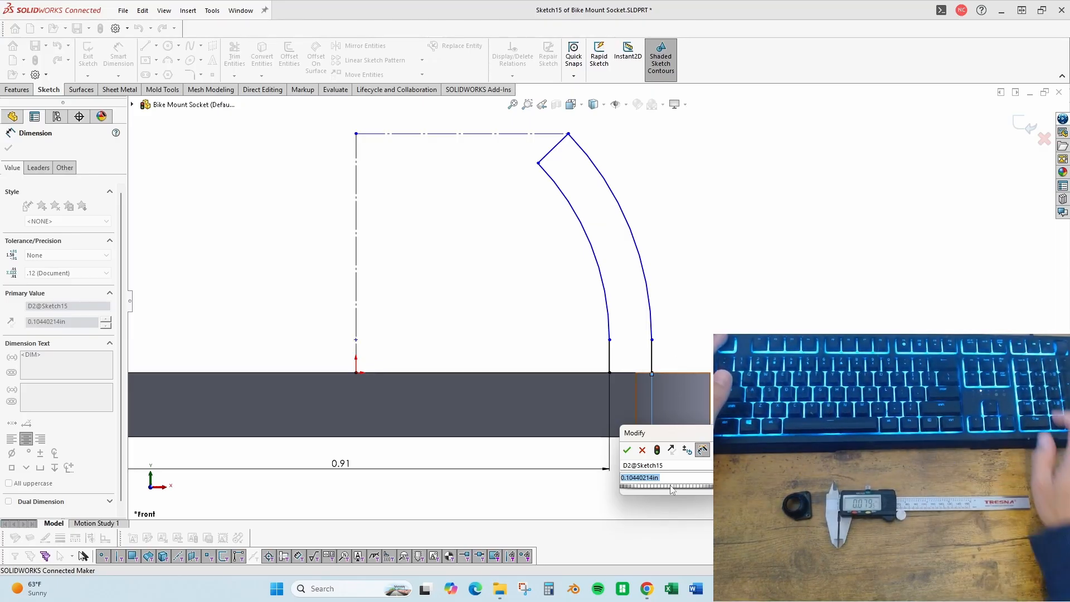
key("Return")
key("Escape")
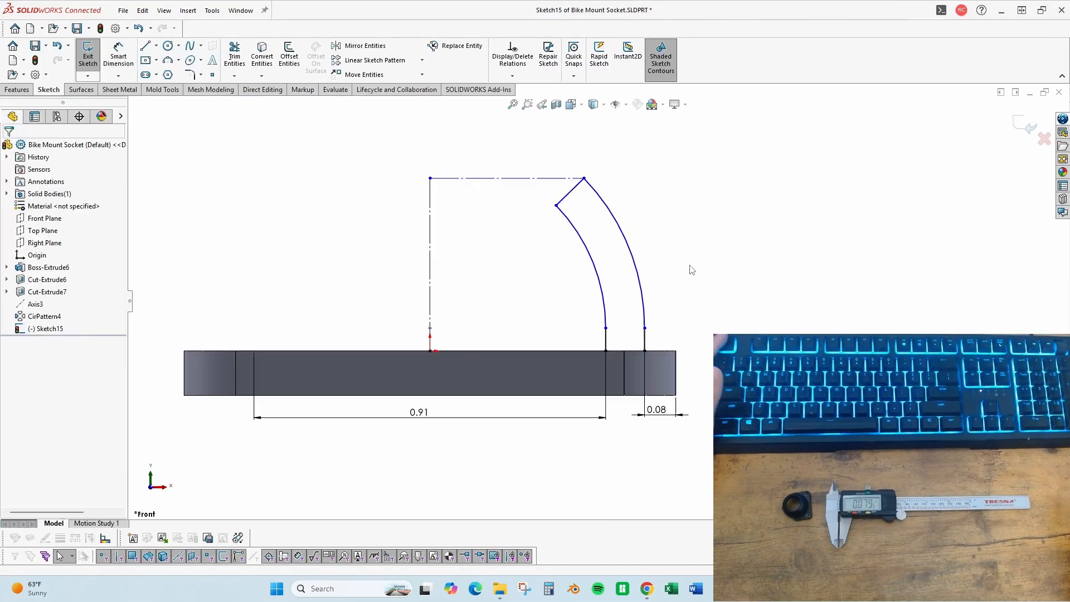
- Dimension the vertical centreline's height above the base plate and set it to 0.495 in
right_click_drag(533, 334, 537, 172)
scroll(529, 245, "up", 2)
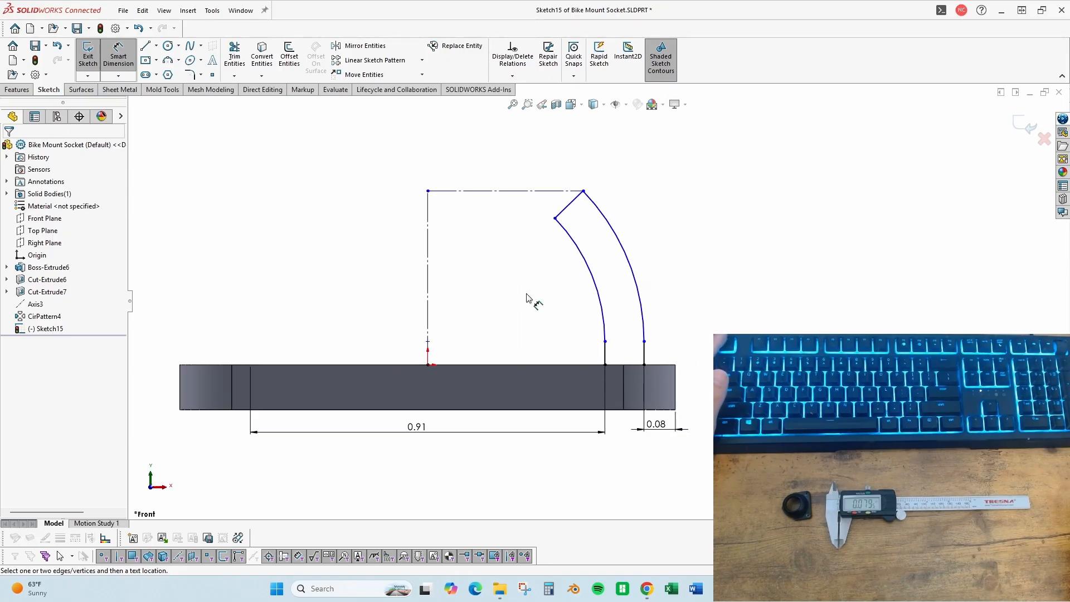
scroll(526, 296, "down", 1)
left_click(411, 234)
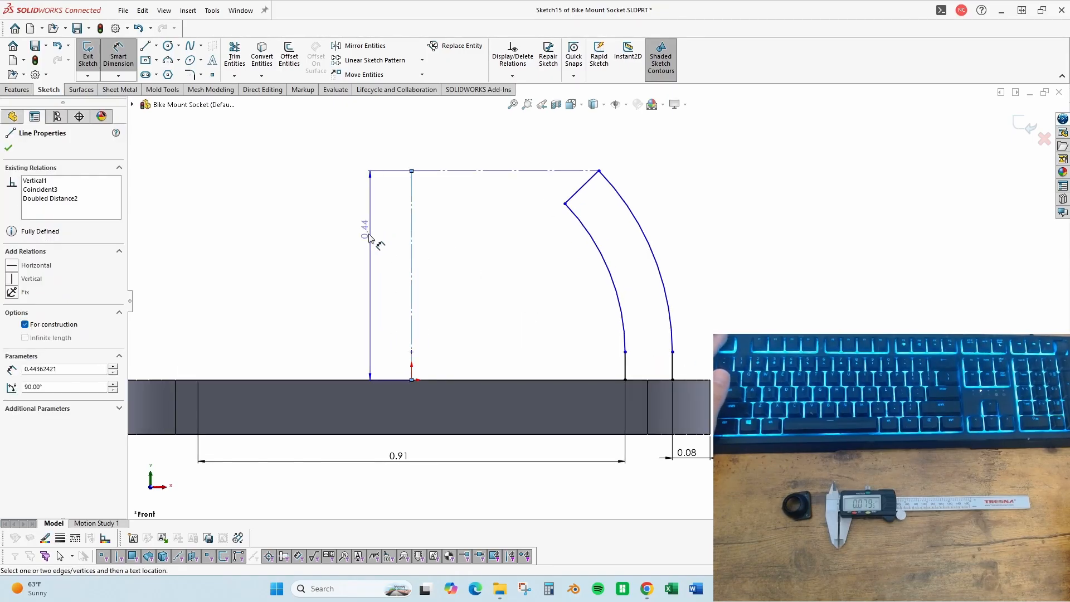
key("z")
left_click(295, 268)
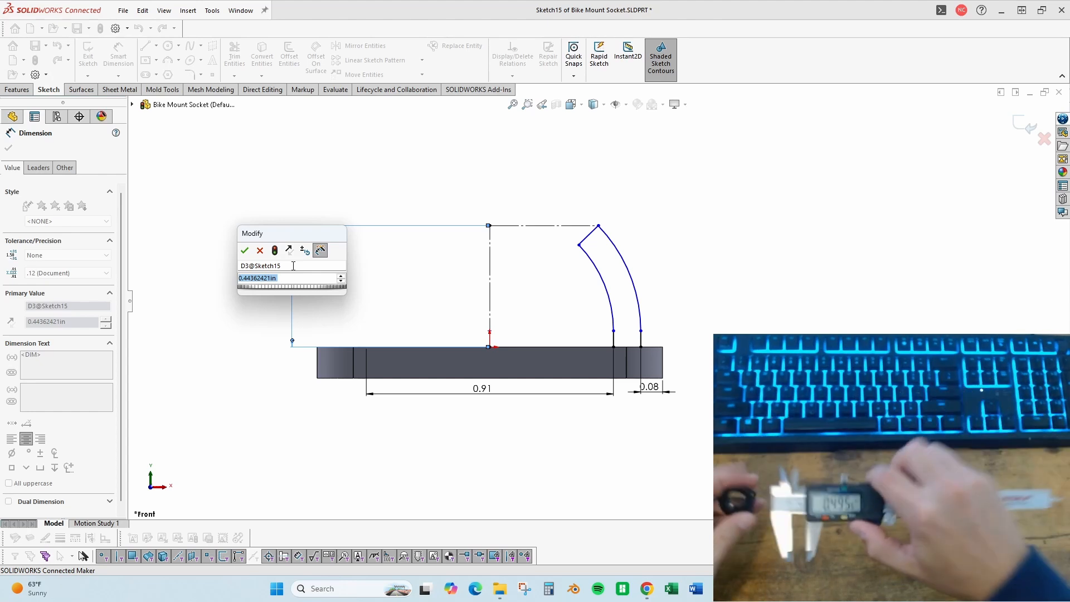
type(".495")
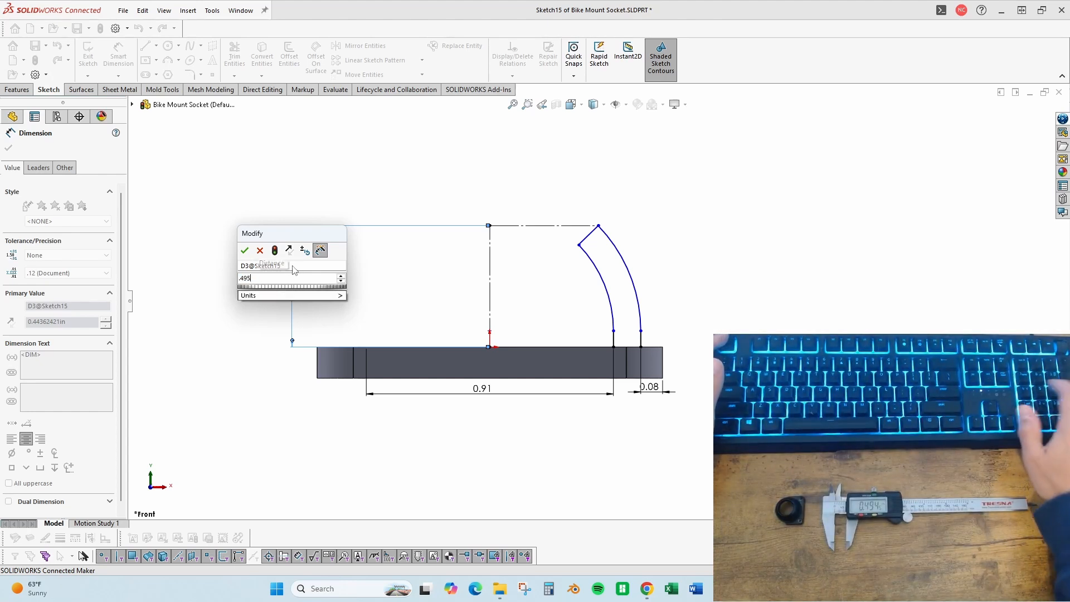
key("Return")
scroll(601, 287, "down", 4)
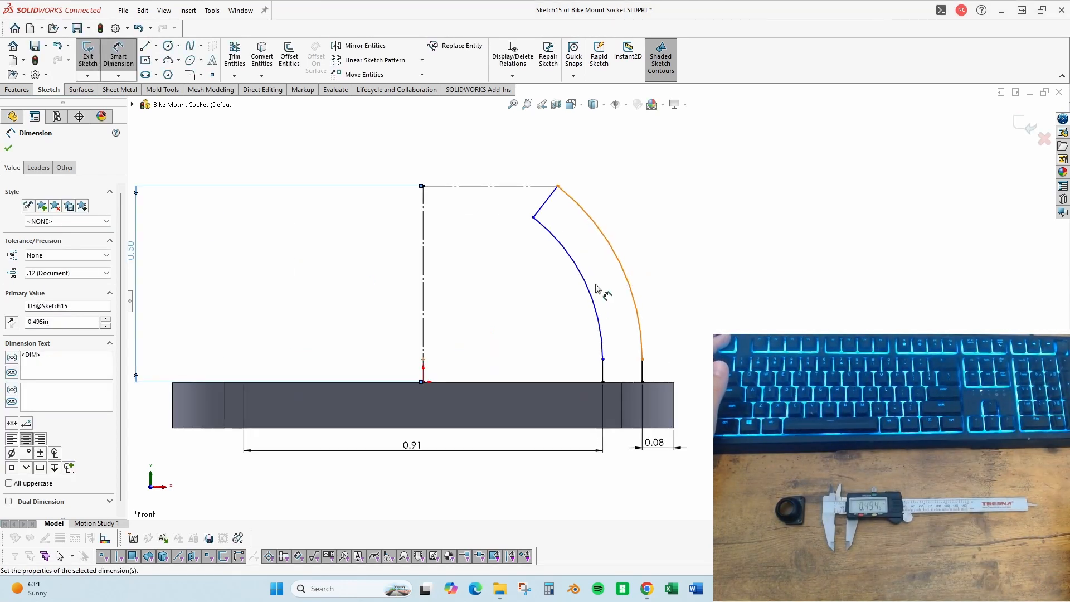
key("Escape")
- Dimension the inner arc's upper endpoint across the vertical centreline as a doubled diameter distance and set it to 0.605 in
scroll(496, 288, "up", 3)
scroll(468, 289, "down", 1)
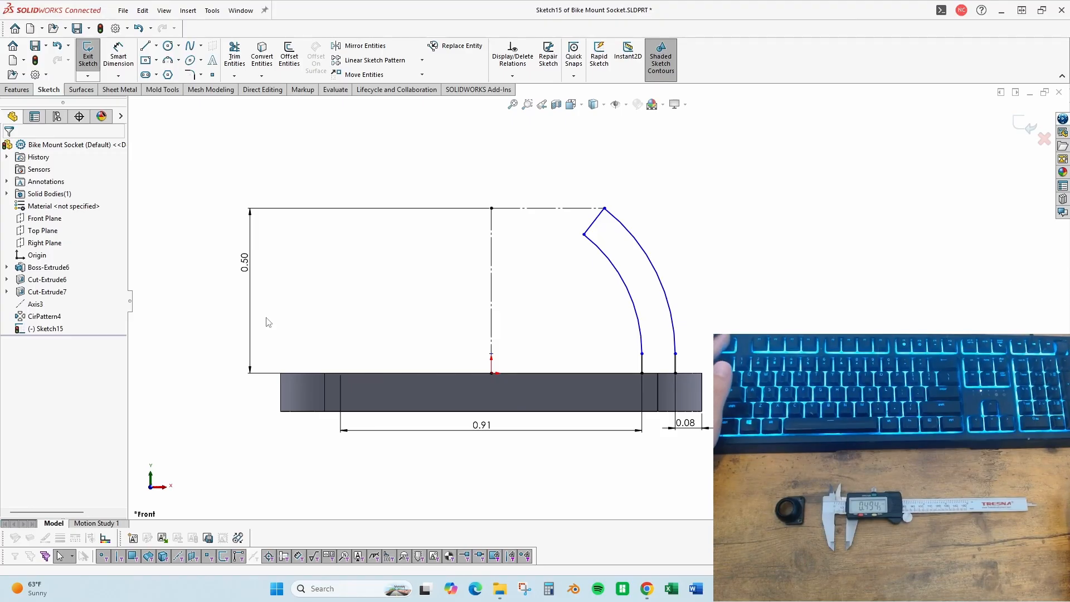
key("d")
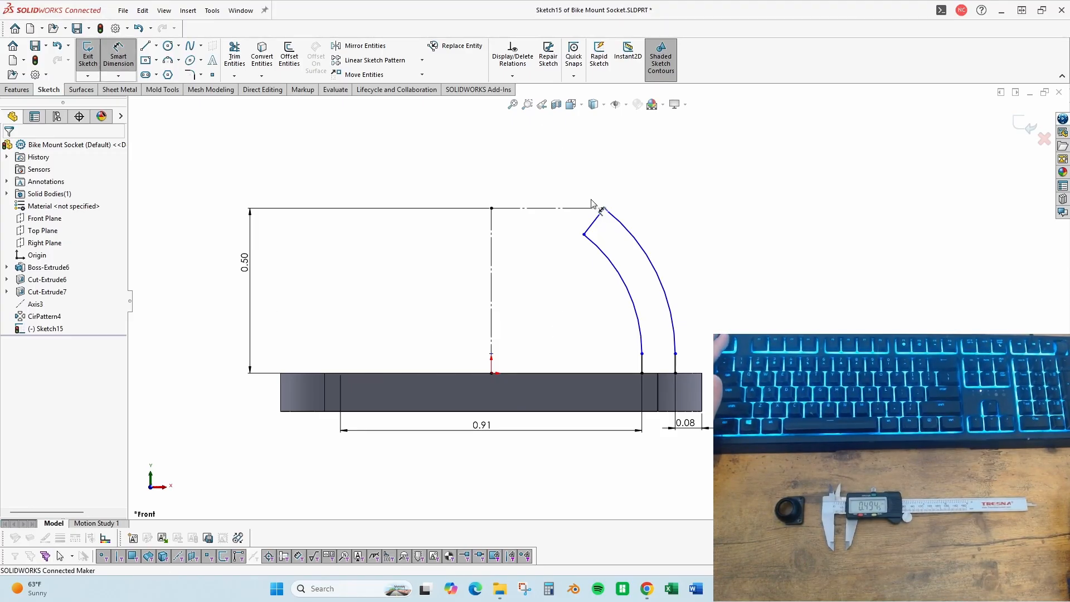
scroll(589, 226, "down", 5)
left_click(577, 250)
left_click(580, 246)
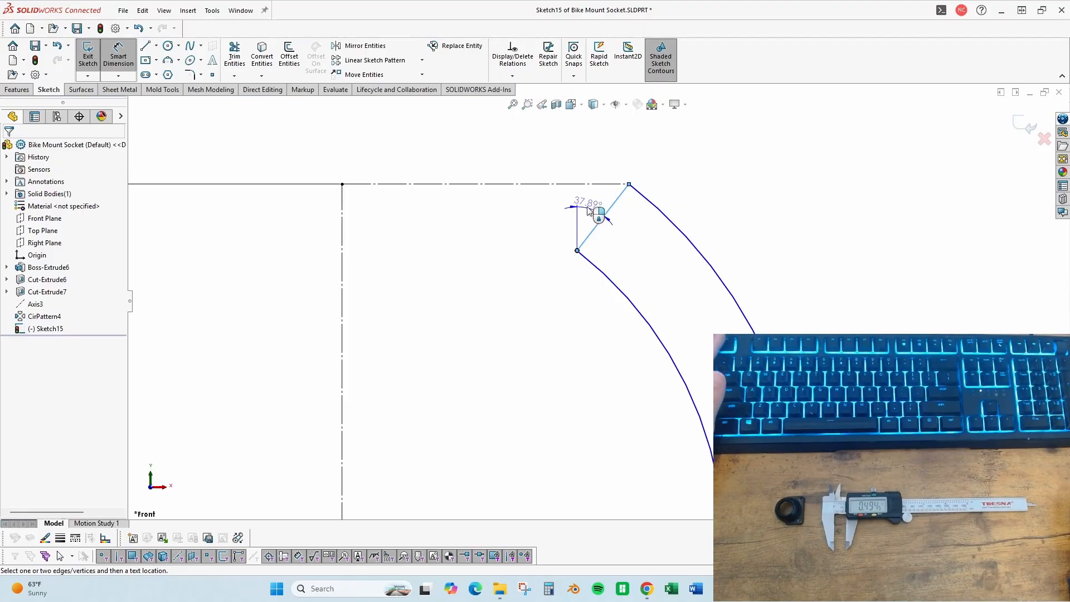
scroll(596, 300, "up", 3)
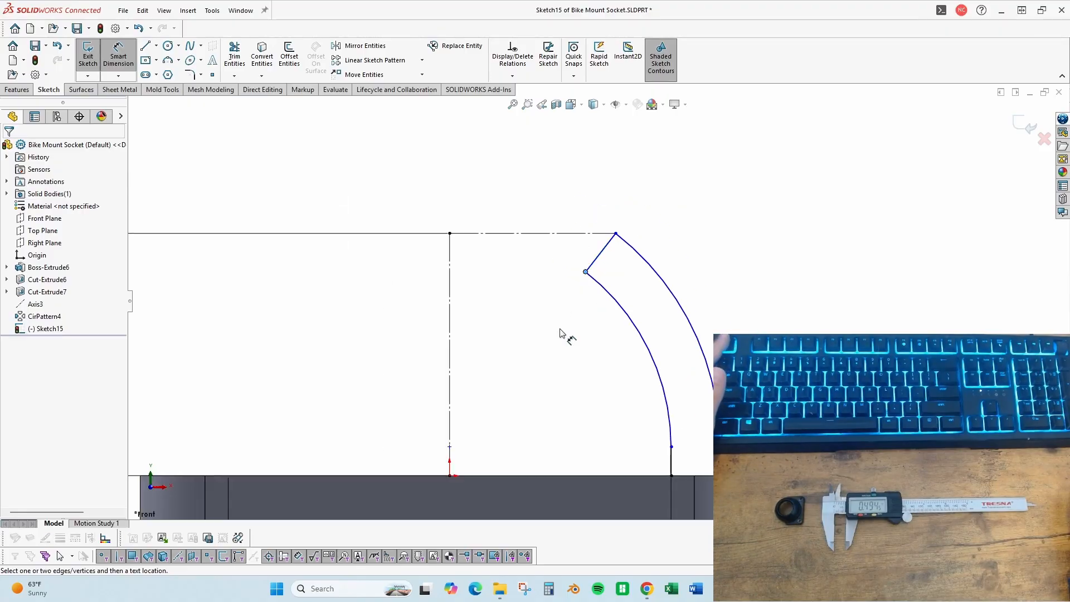
left_click(585, 273)
left_click(450, 272)
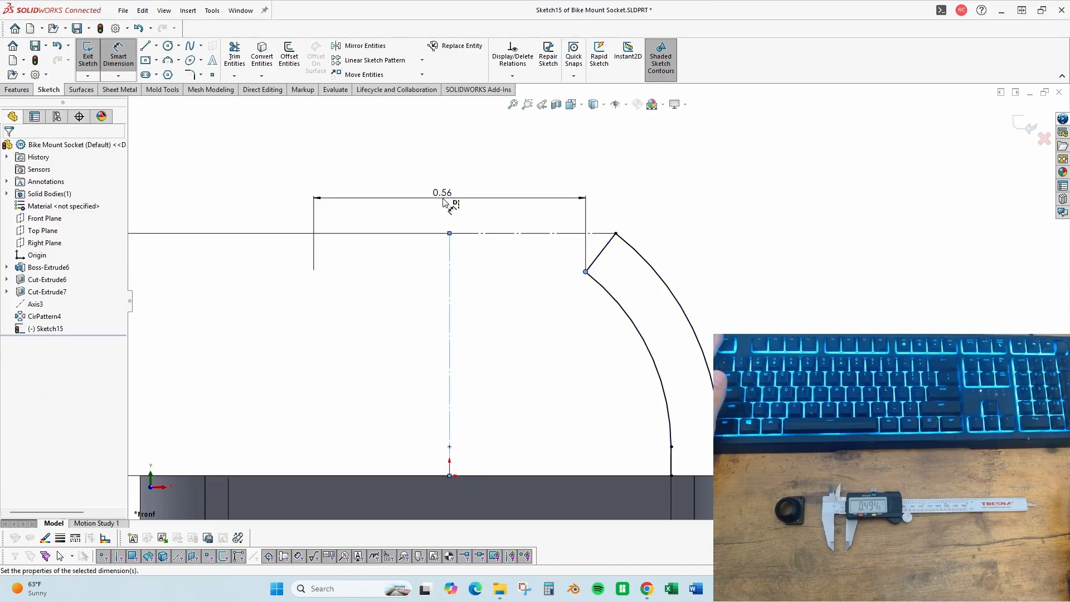
left_click(444, 202)
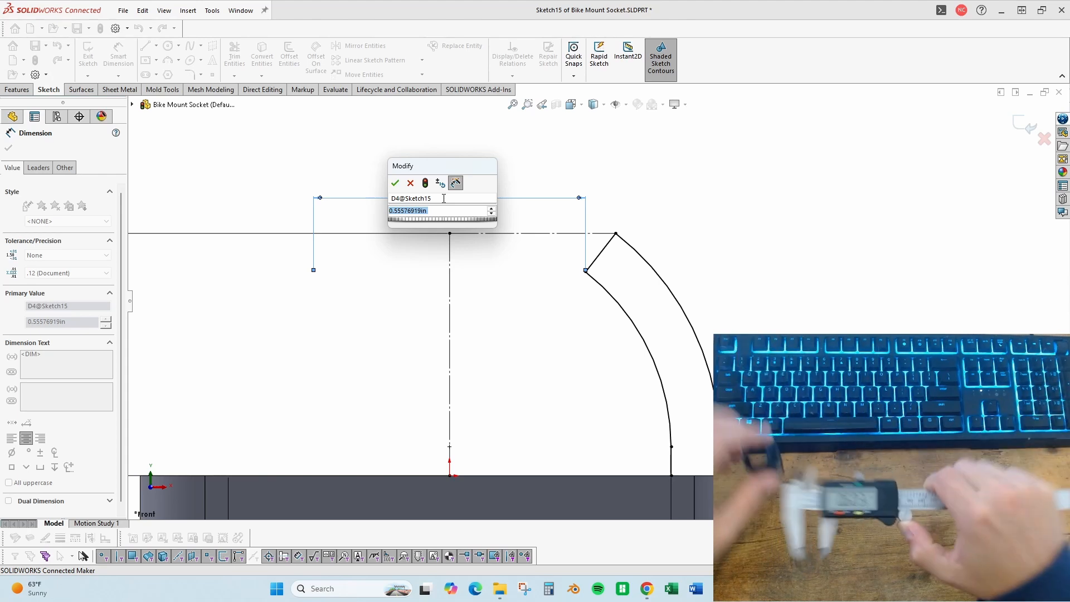
type(".0")
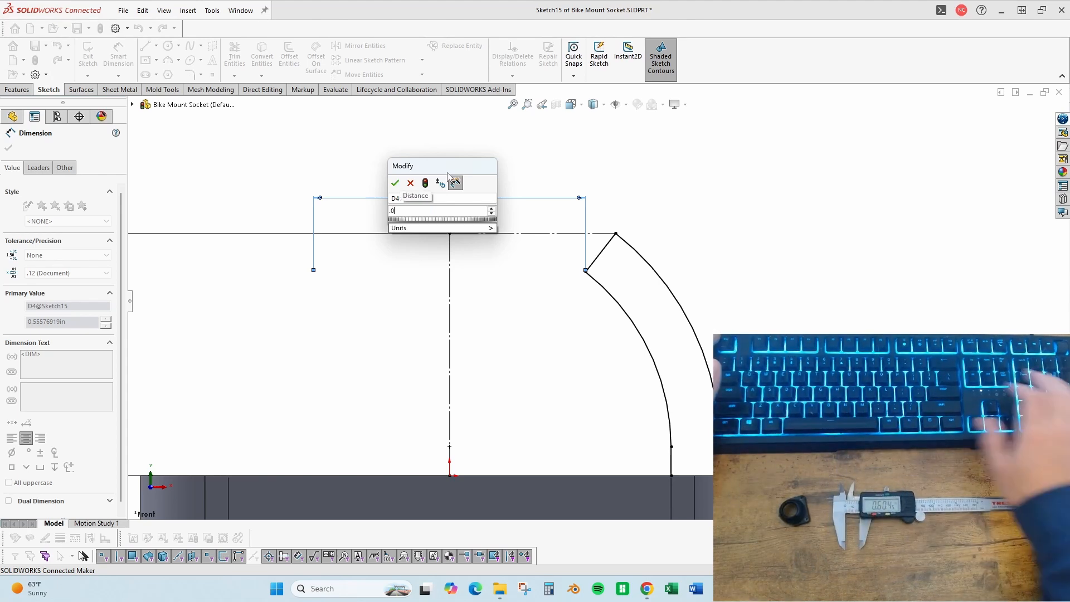
type("605")
key("Return")
key("f")
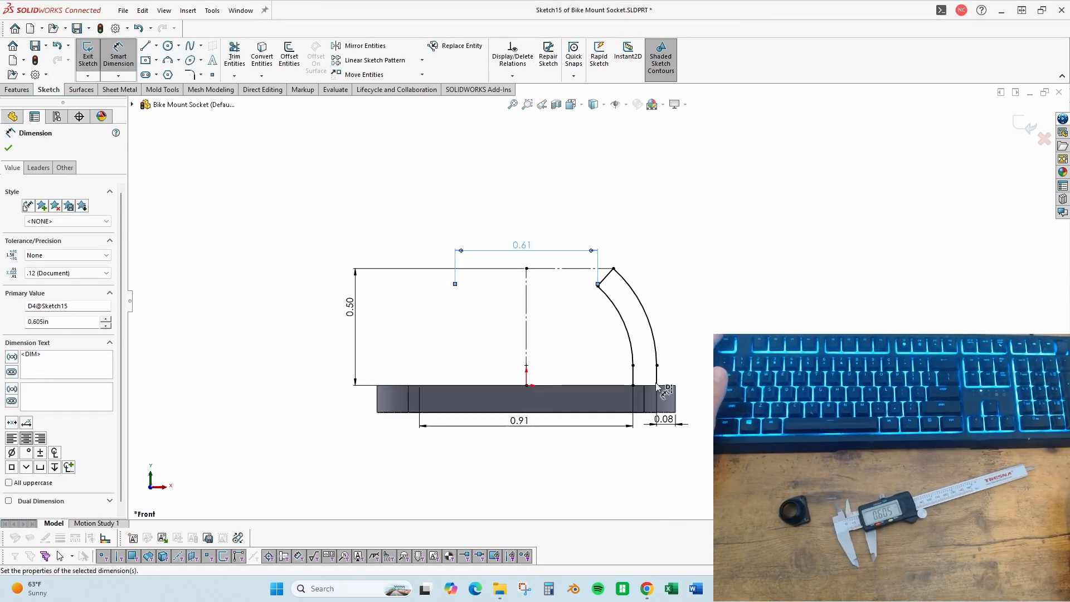
scroll(616, 326, "down", 4)
key("Escape")
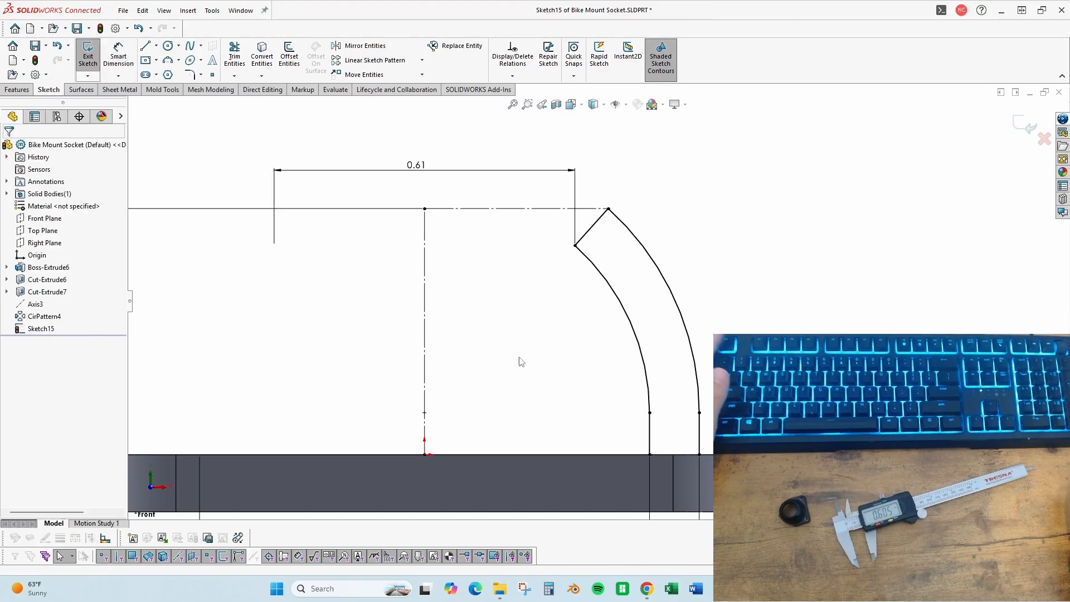
- Close the wall profile at its base with a line joining the lower ends of the two short vertical lines
mouse_move(520, 361)
middle_mouse_down()
mouse_move(564, 385)
mouse_move(573, 375)
mouse_move(563, 361)
middle_mouse_up()
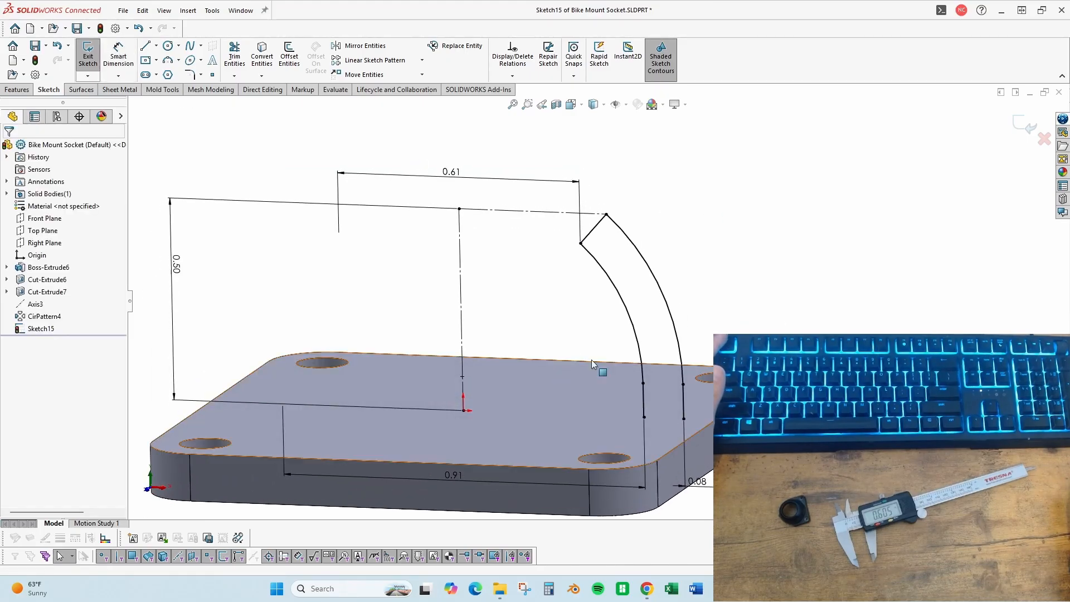
key("l")
left_click(644, 418)
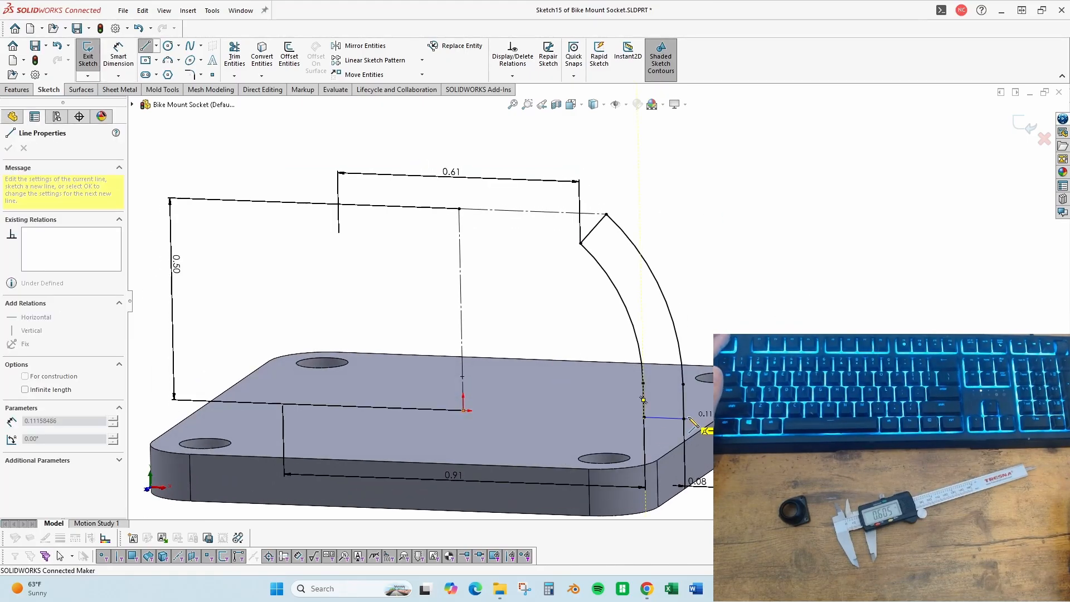
key("Escape")
key("ctrl+1")
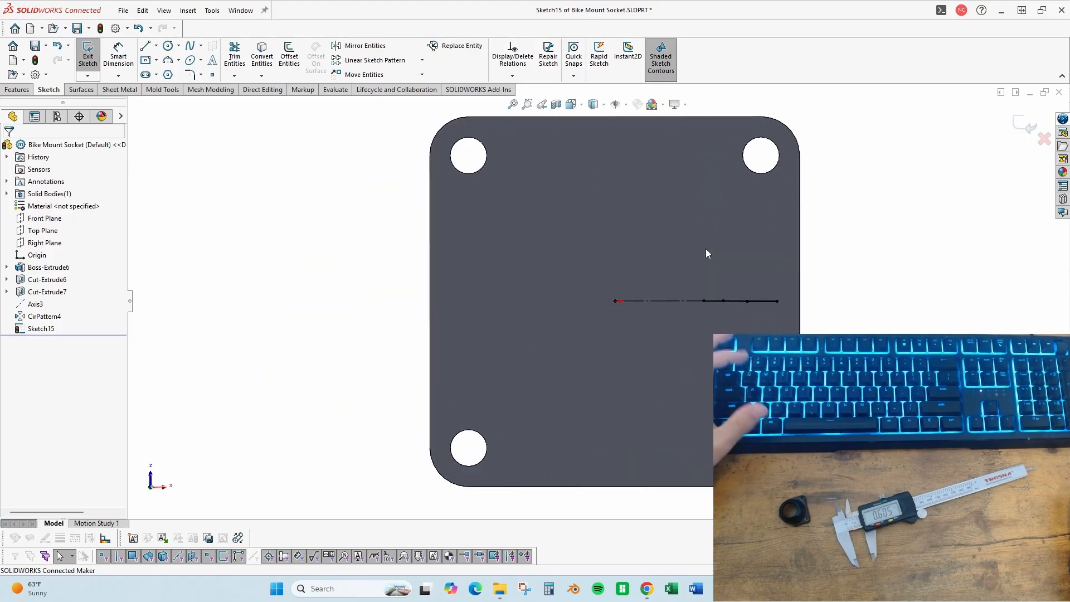
key("f")
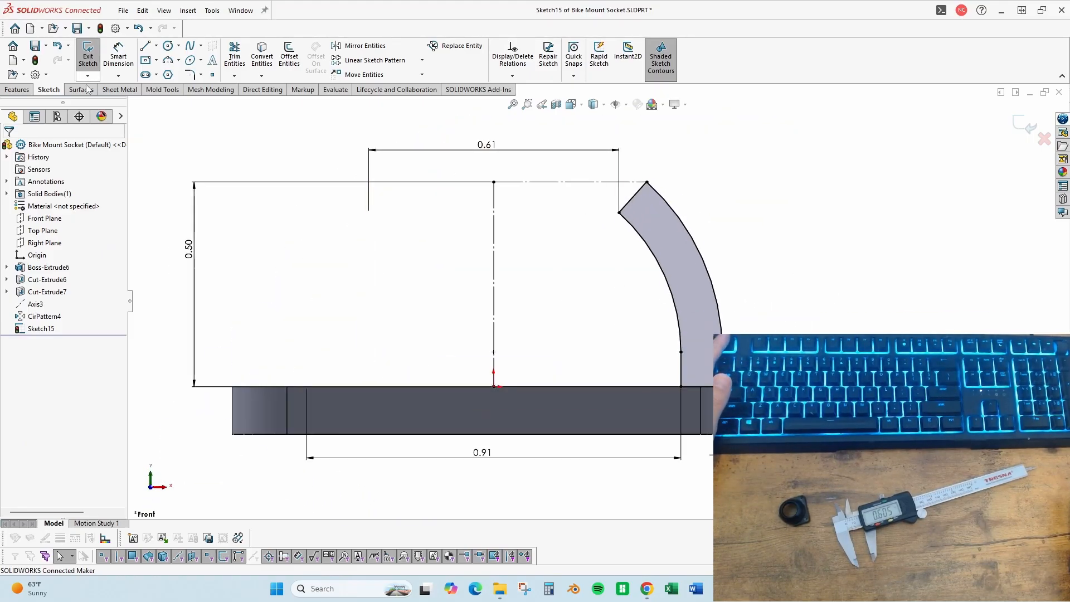
- Revolve the closed wall profile 360 degrees about the vertical centreline, merged with the base plate, and save the part
left_click(25, 90)
left_click(128, 56)
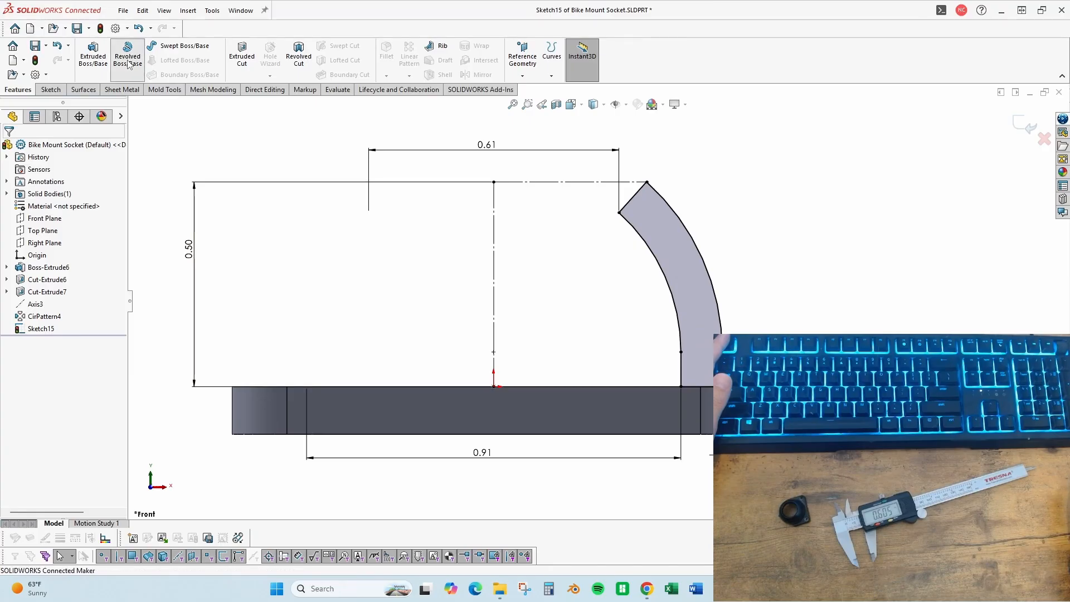
left_click(493, 213)
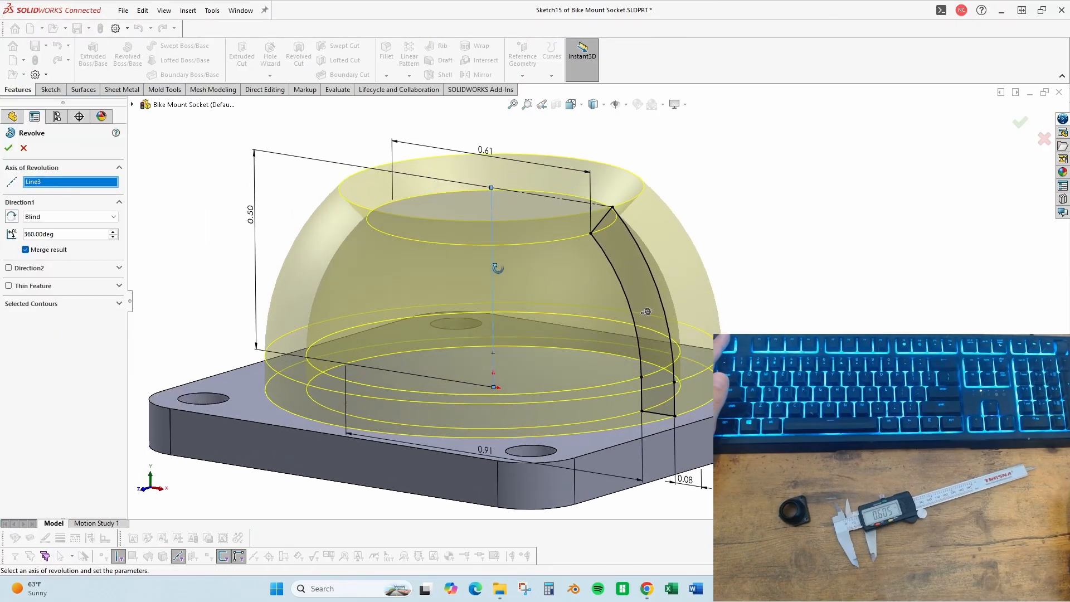
key("Return")
mouse_move(570, 275)
middle_mouse_down()
mouse_move(585, 200)
mouse_move(568, 257)
middle_mouse_up()
scroll(570, 260, "up", 3)
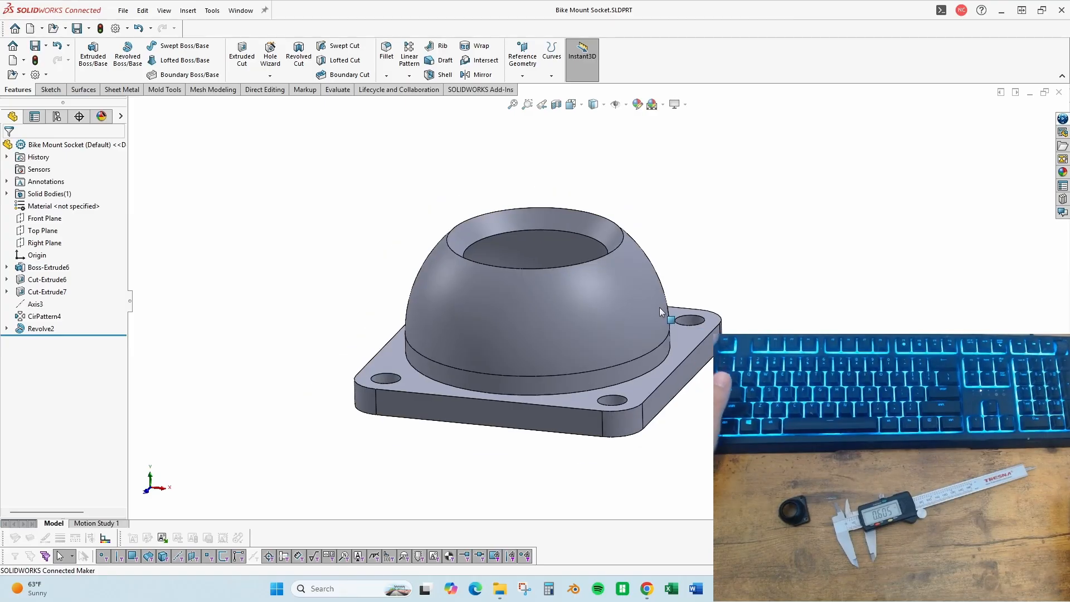
key("ctrl+s")
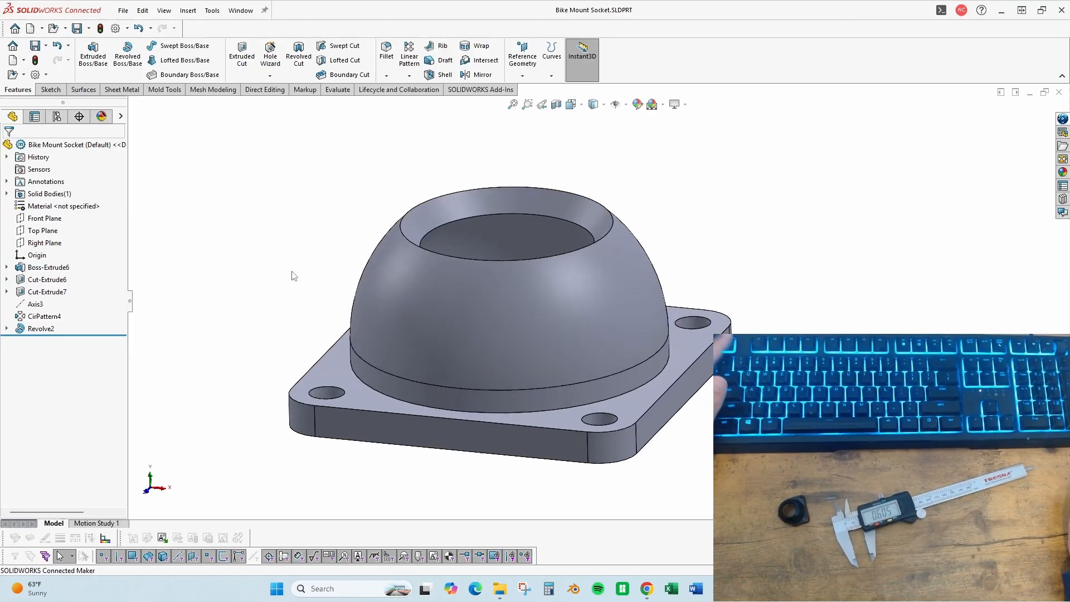
- Start a sketch on the Top Plane and convert the circular inner edge at the socket's base into a sketch circle
middle_click_drag(449, 336, 529, 334)
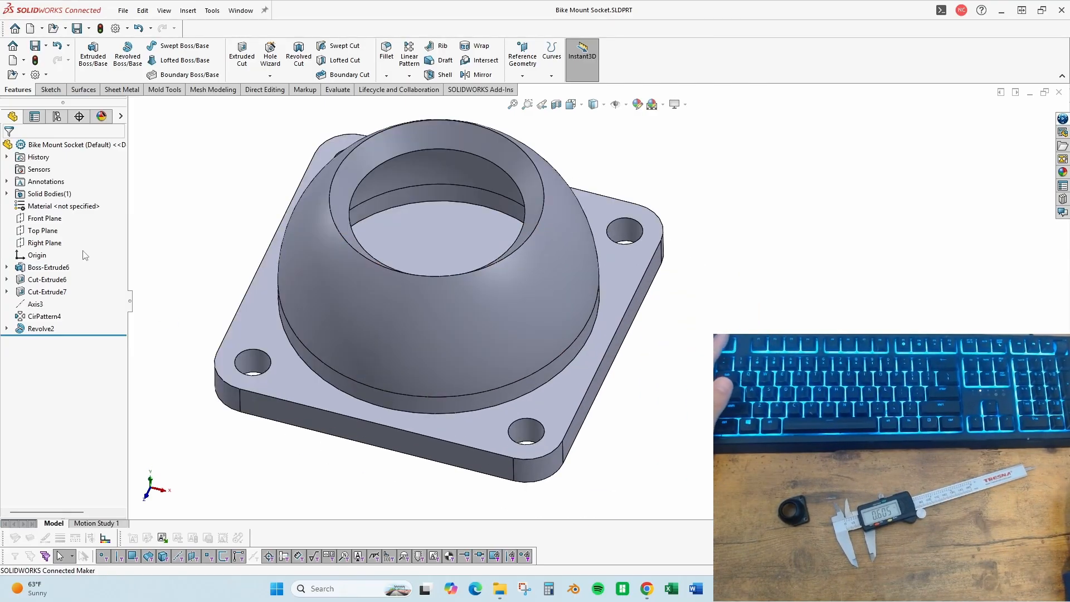
left_click(42, 230)
key("ctrl+8")
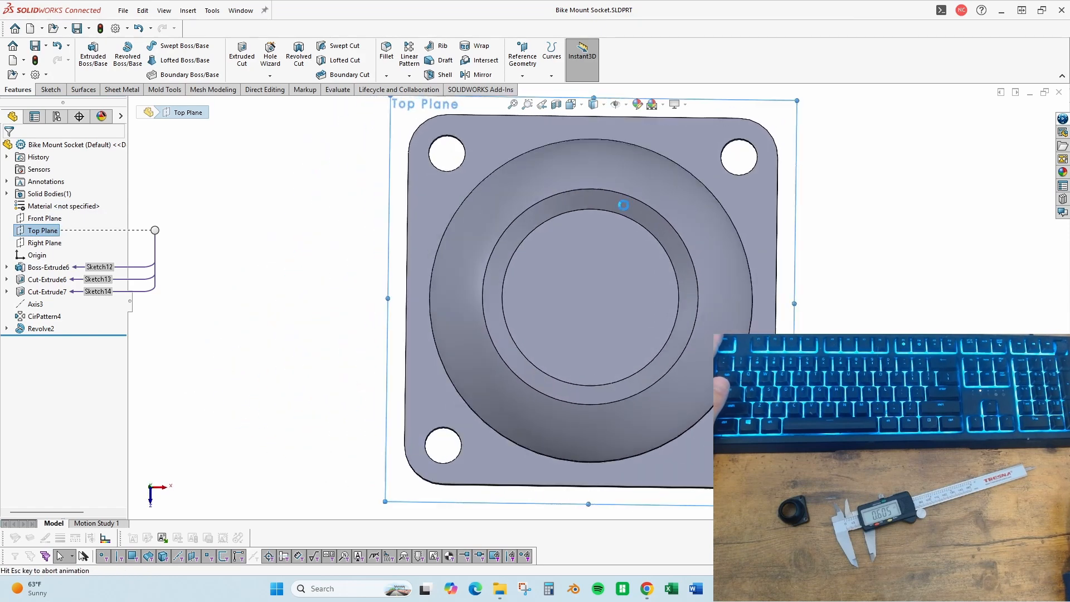
middle_click_drag(687, 255, 664, 147)
left_click(609, 252)
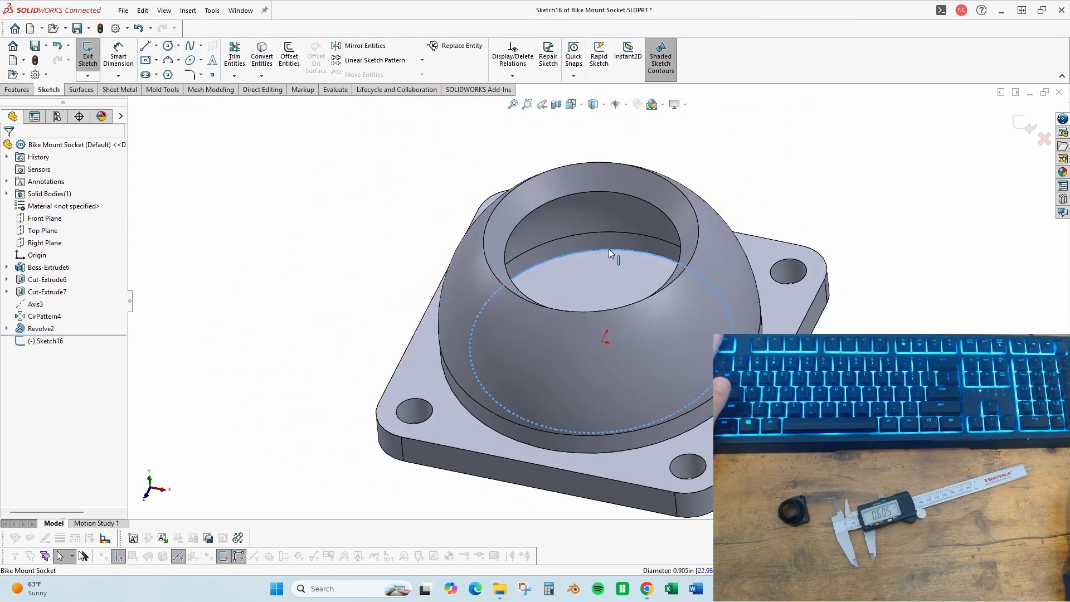
left_click(265, 61)
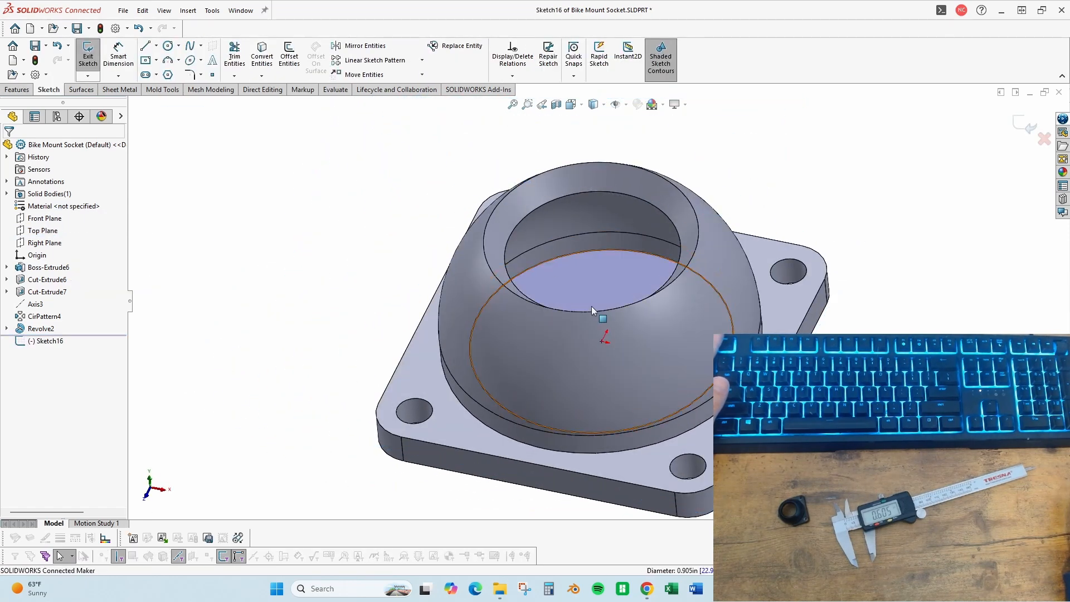
middle_click_drag(710, 306, 636, 295, "ctrl")
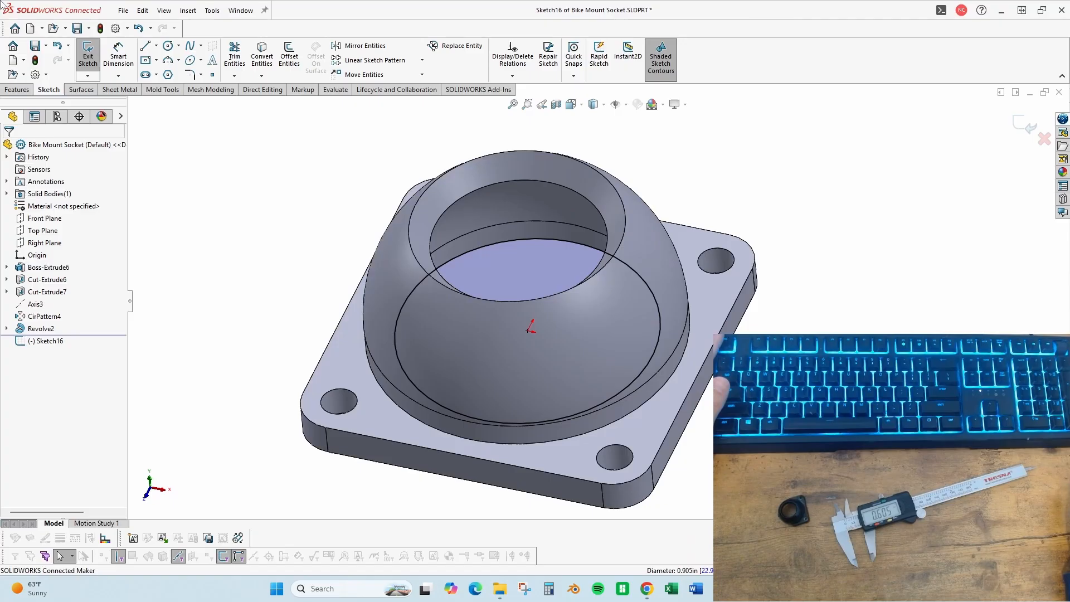
- Cut the circle Through All downward through the base plate, with Direction 2 switched off, and save the part
left_click(30, 90)
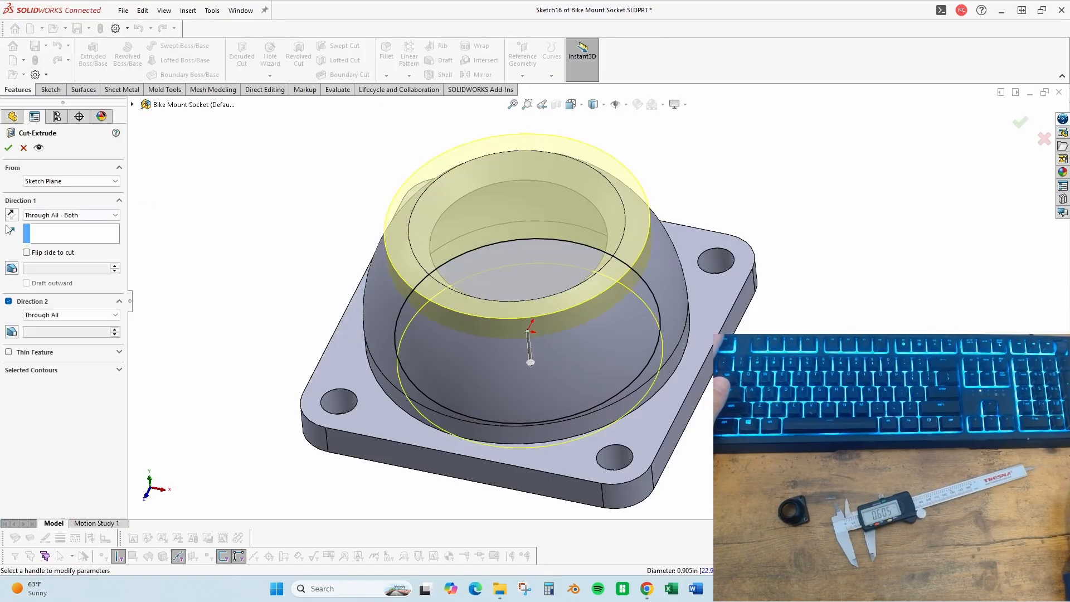
left_click(28, 302)
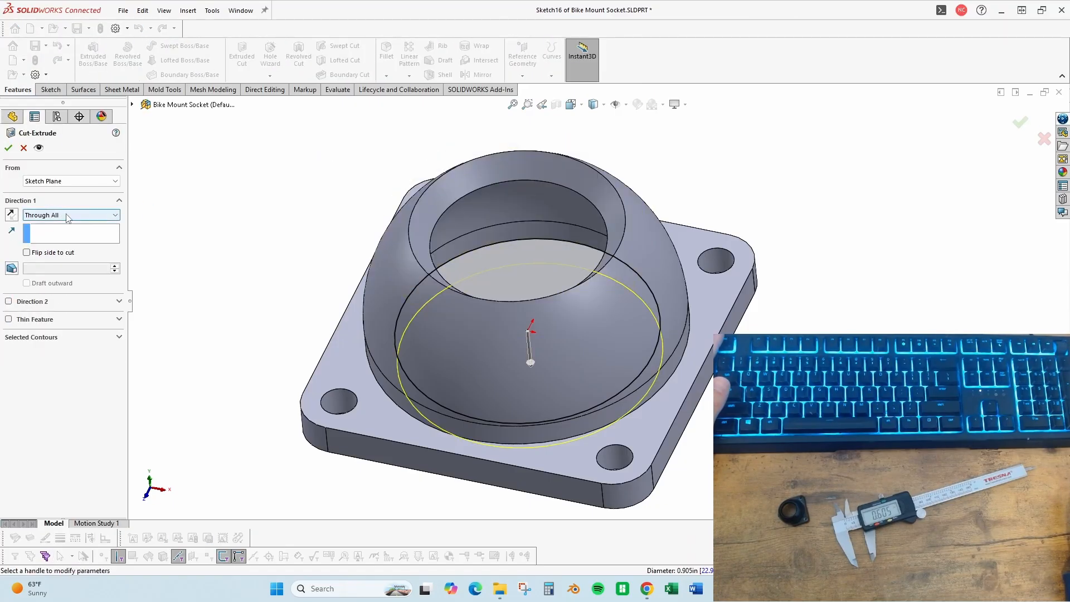
middle_click_drag(356, 279, 106, 212)
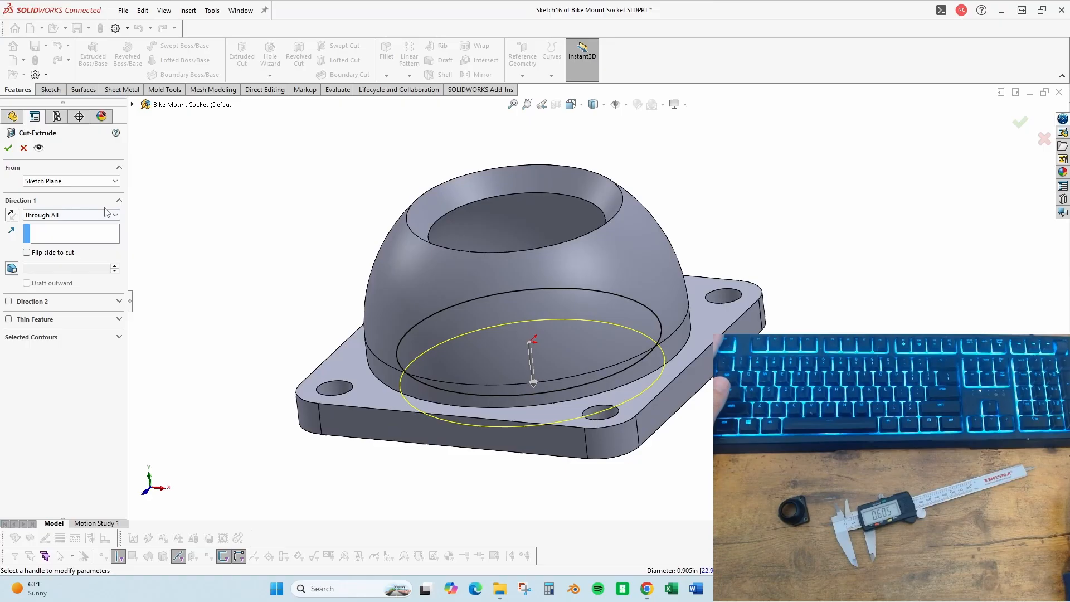
left_click(10, 149)
middle_click_drag(529, 417, 629, 360)
key("ctrl+s")
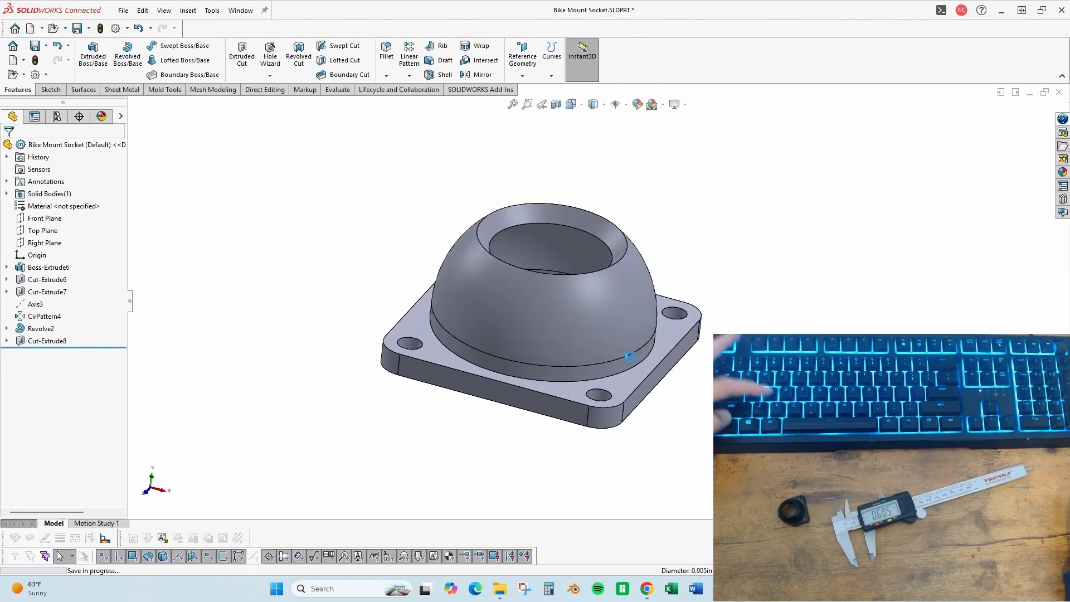
- Start a sketch on the underside of the base plate and view it from below
key("ctrl+6")
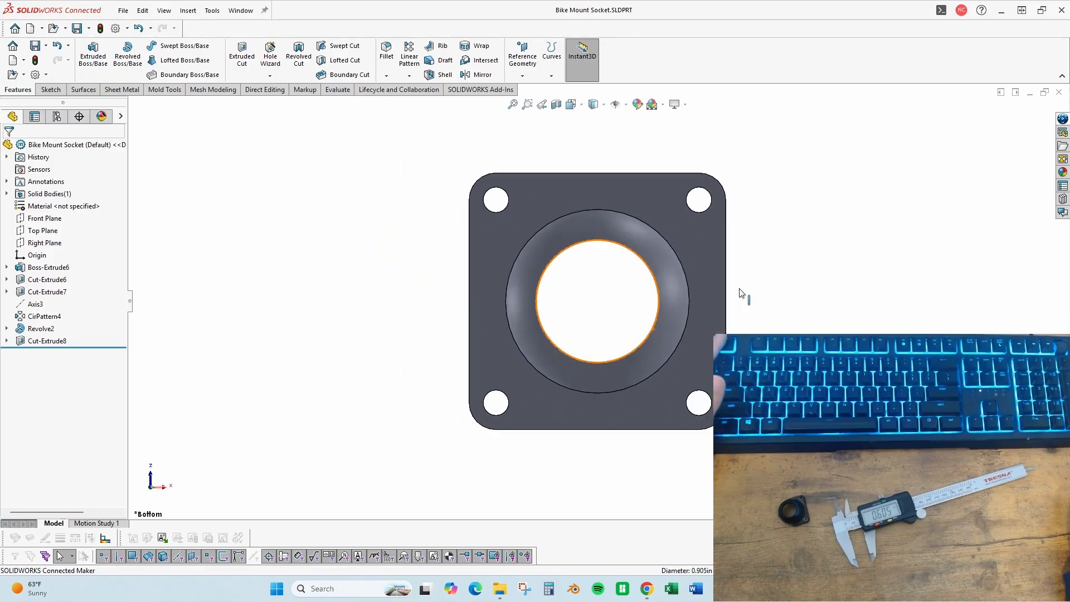
scroll(740, 290, "down", 2)
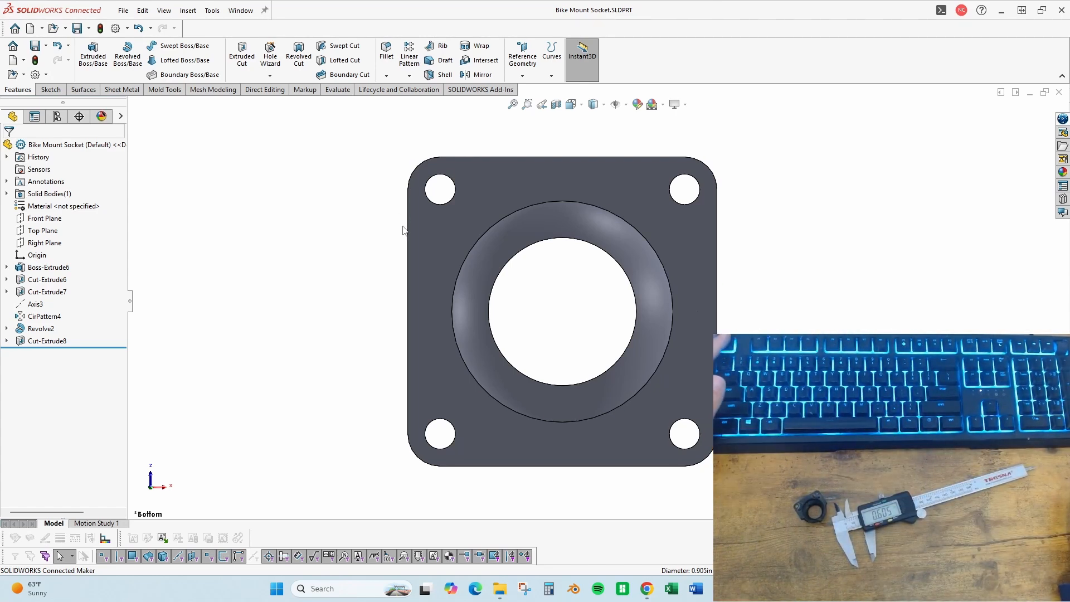
left_click(527, 198)
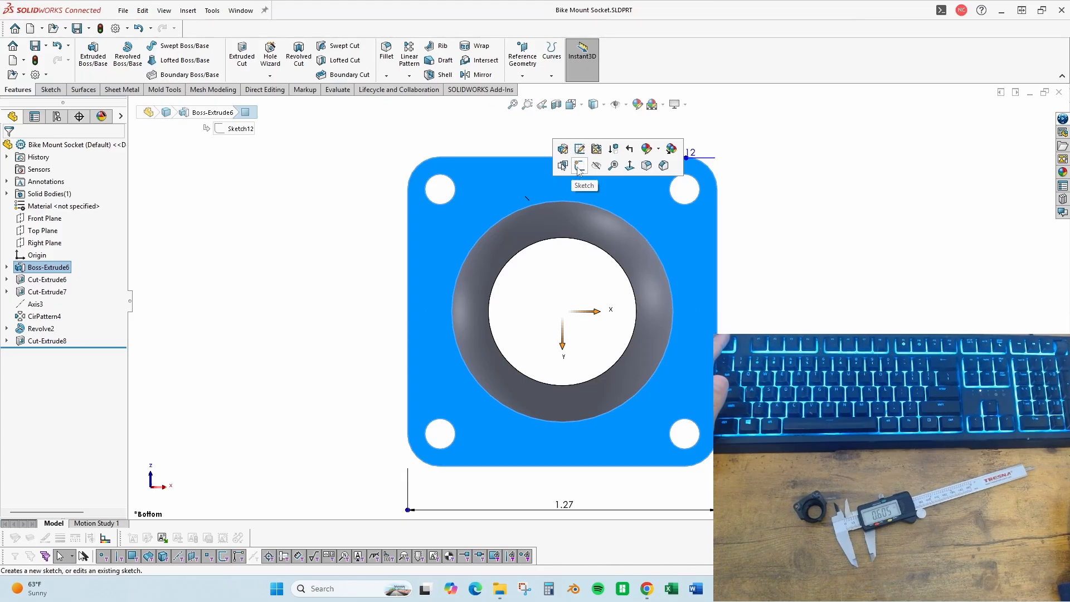
left_click(578, 167)
key("ctrl+1")
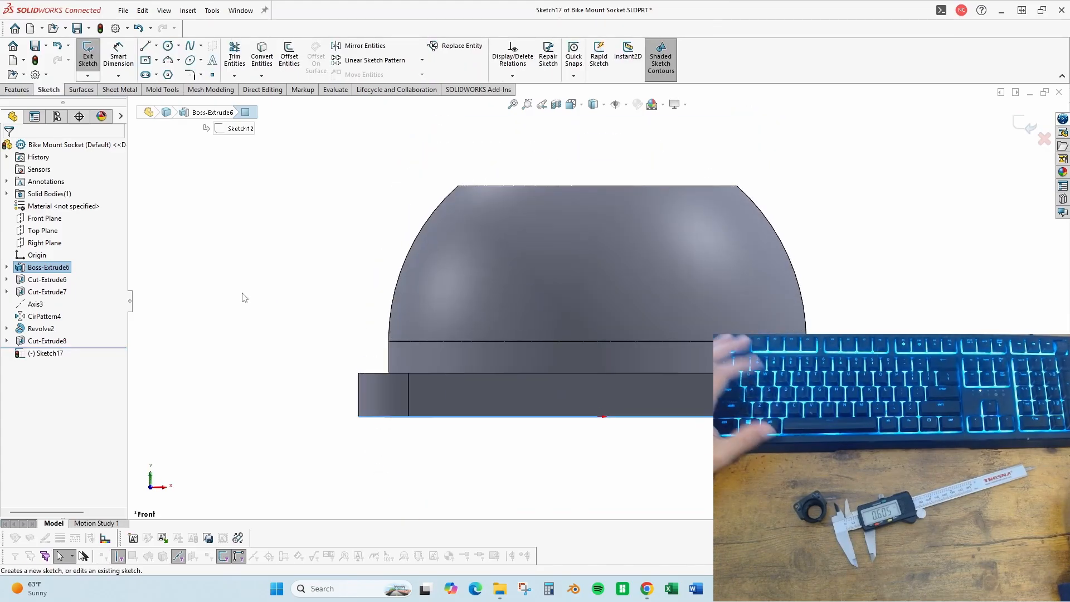
key("Escape")
left_click(48, 236)
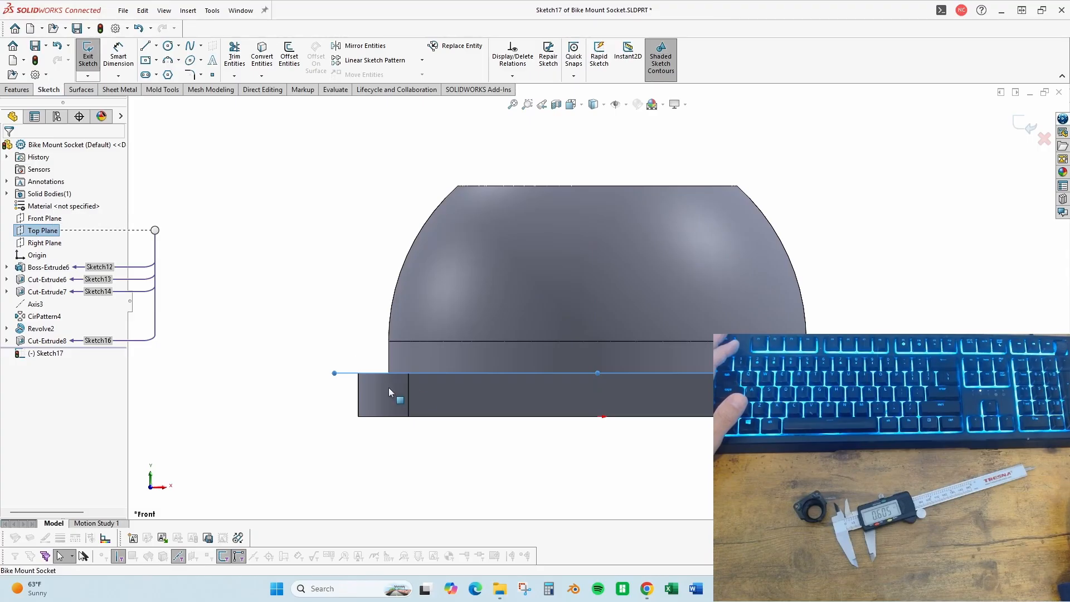
key("ctrl+6")
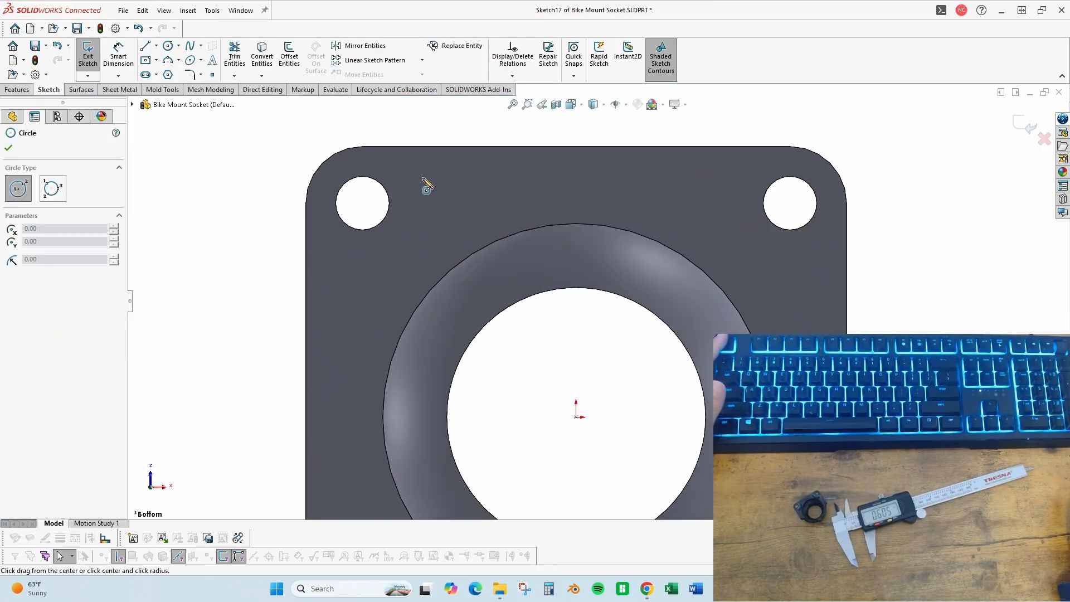
- Sketch two concentric circles of about 0.16 in and 0.22 in radius centred on the plate's upper-left mounting hole
left_click(362, 204)
left_click(408, 255)
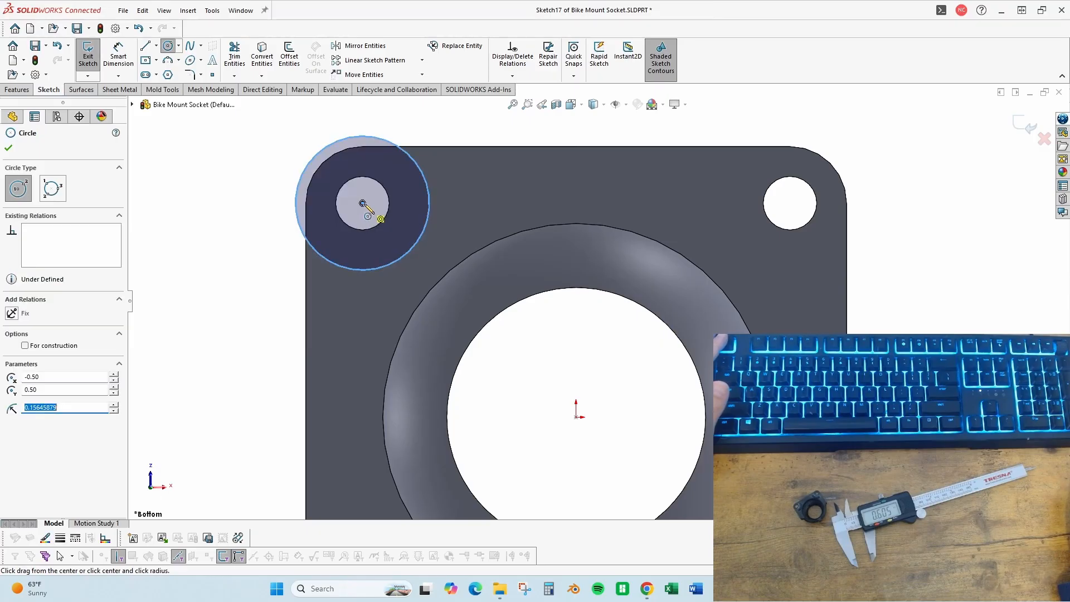
left_click(362, 203)
left_click(440, 261)
key("Escape")
scroll(596, 300, "up", 1)
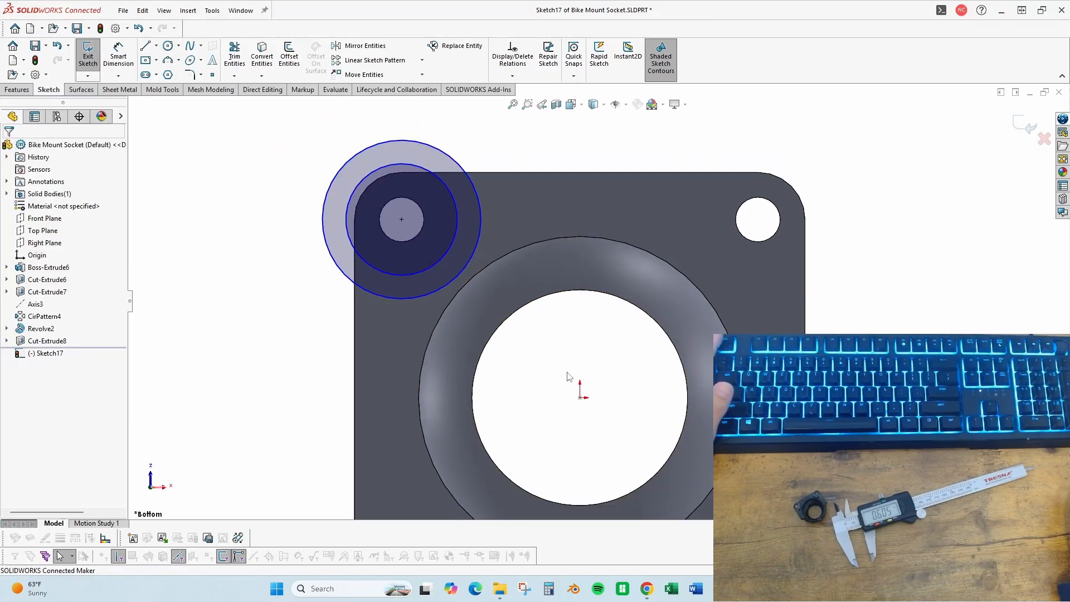
- Dimension the radial gap between the two concentric circles at 0.075 in
right_click_drag(566, 375, 549, 312)
left_click(453, 198)
left_click(480, 213)
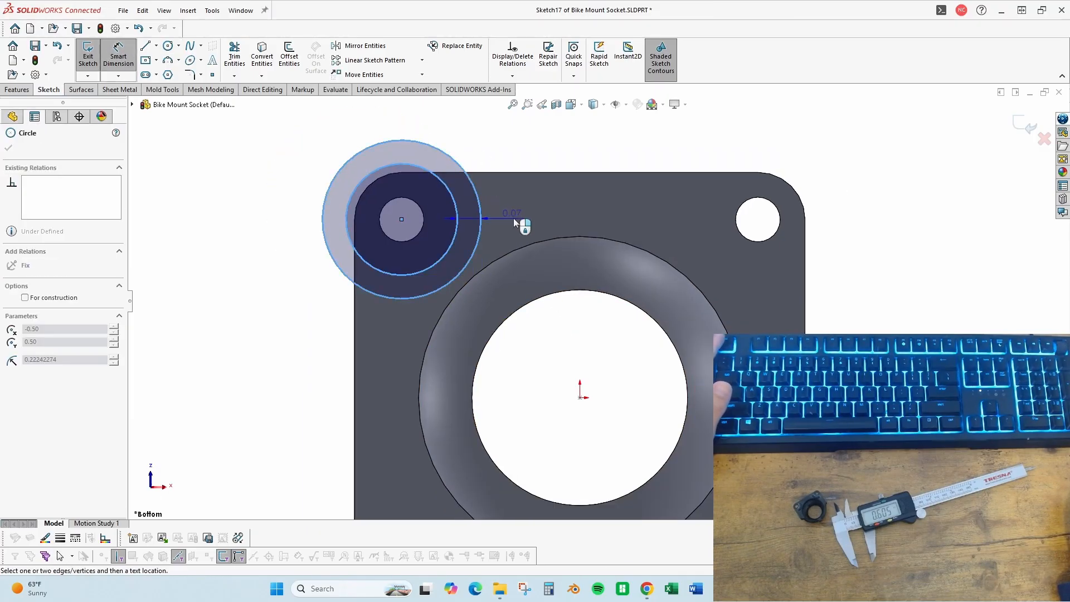
left_click(517, 211)
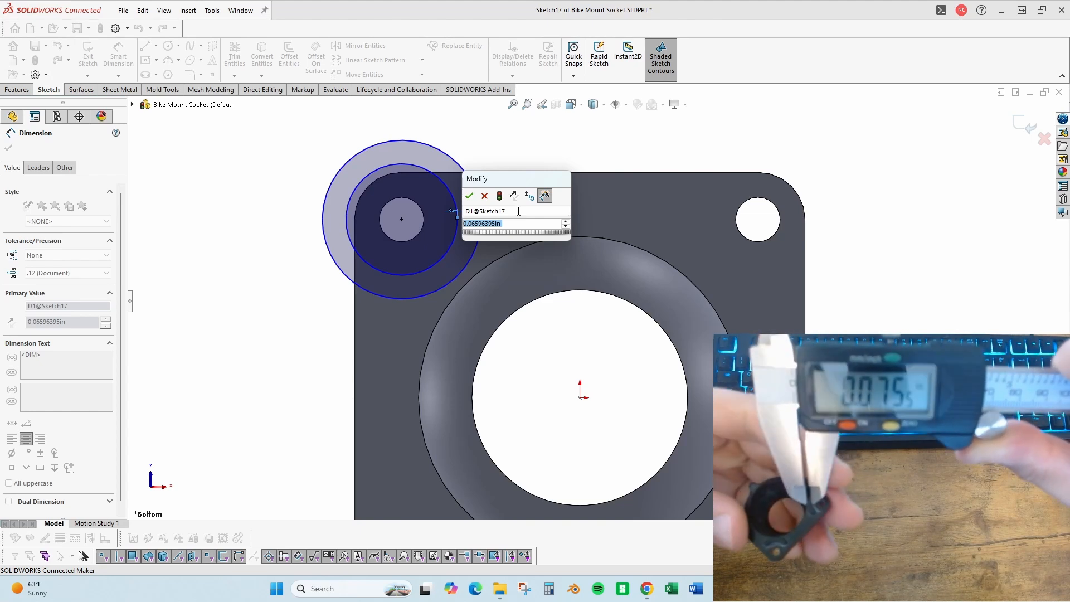
type(".075")
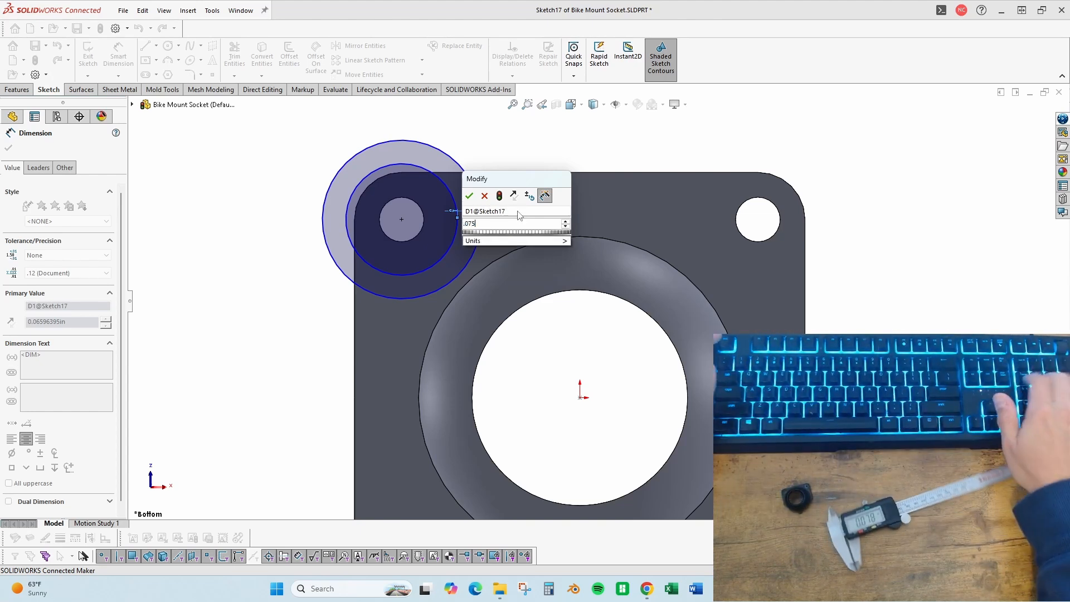
key("Return")
scroll(524, 223, "down", 2)
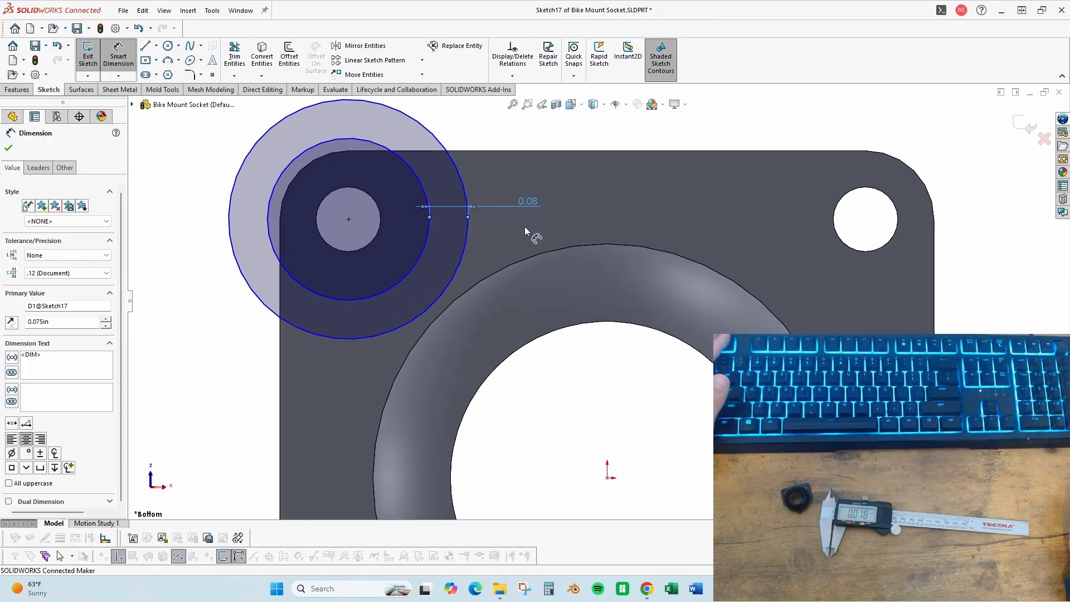
key("Escape")
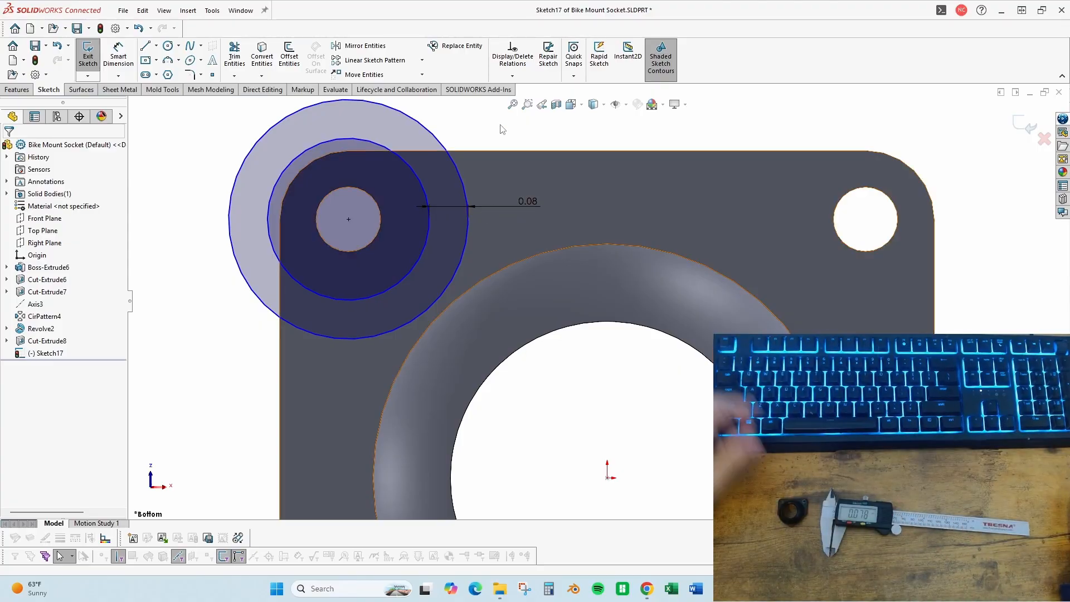
- Sketch a horizontal line crossing both circles beside the mounting hole and a vertical line crossing both circles below it
key("l")
left_click_drag(410, 188, 492, 187)
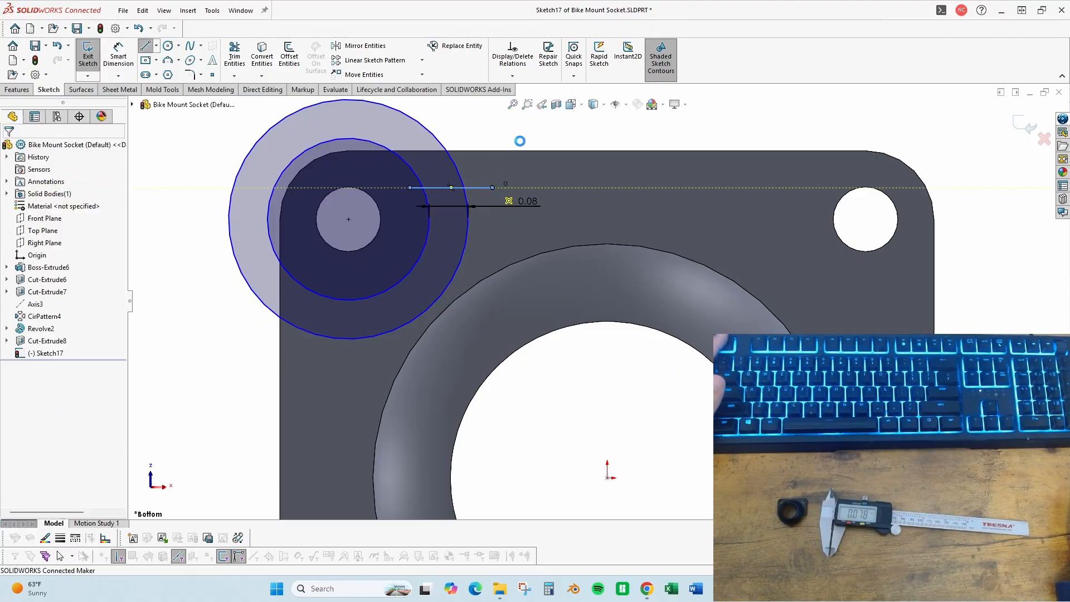
left_click(326, 281)
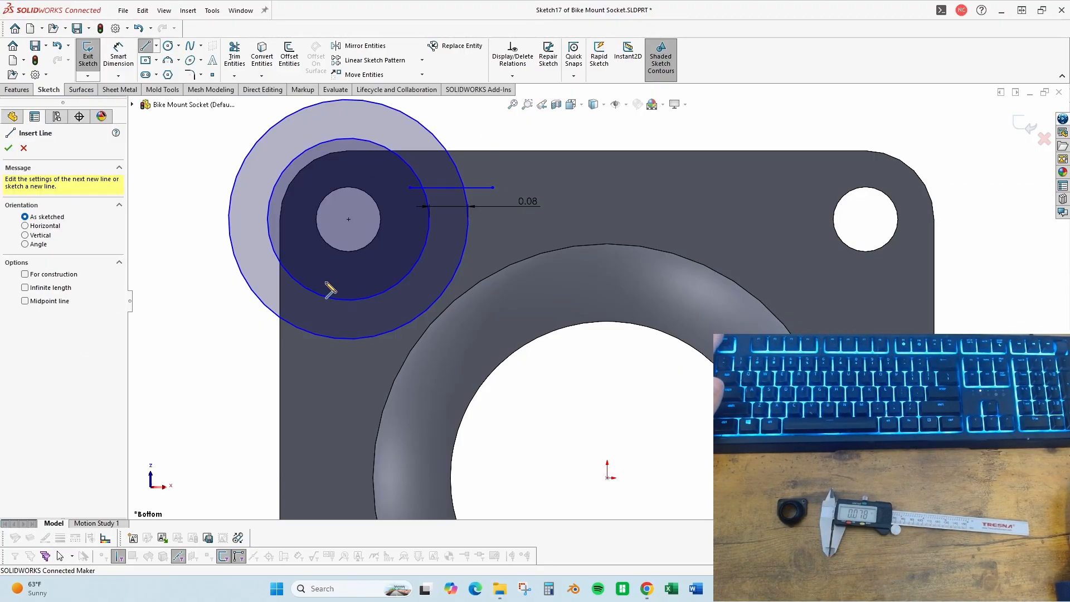
left_click(327, 363)
key("Escape")
- Trim the circles and the overhanging line ends to leave a closed curved band around the inner side of the mounting hole
key("t")
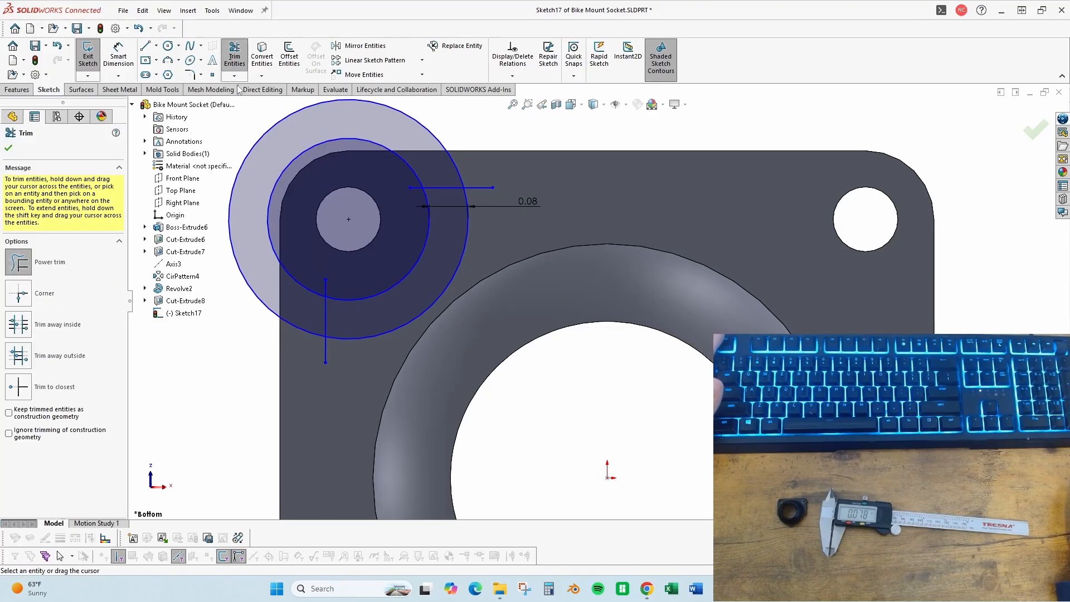
key("Escape")
scroll(308, 115, "up", 2)
left_click(234, 55)
left_click_drag(358, 165, 396, 223)
scroll(428, 221, "down", 2)
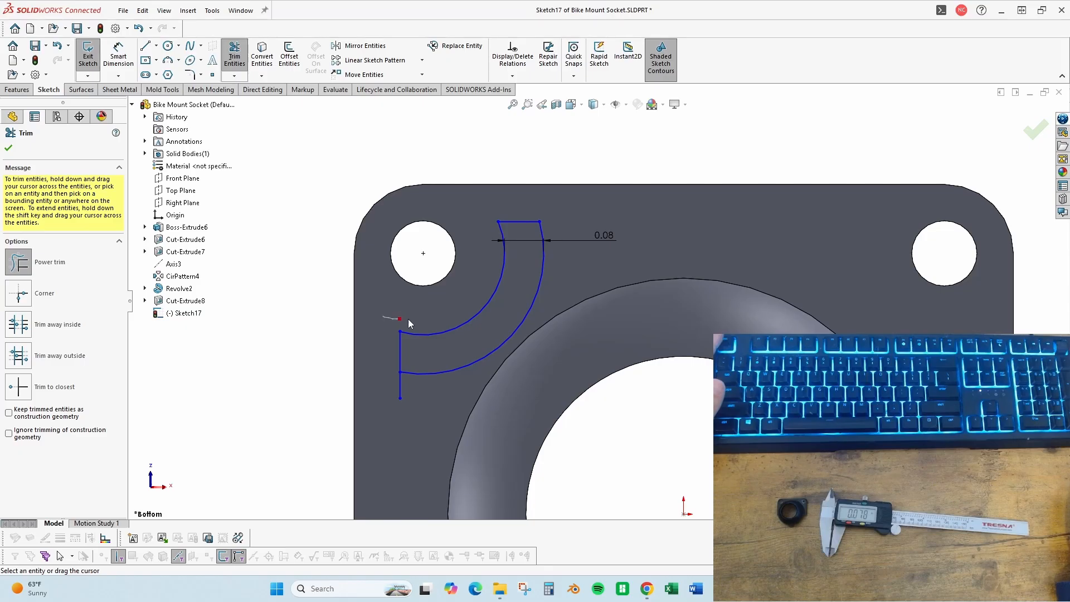
left_click_drag(385, 378, 446, 379)
key("Escape")
scroll(613, 283, "down", 1)
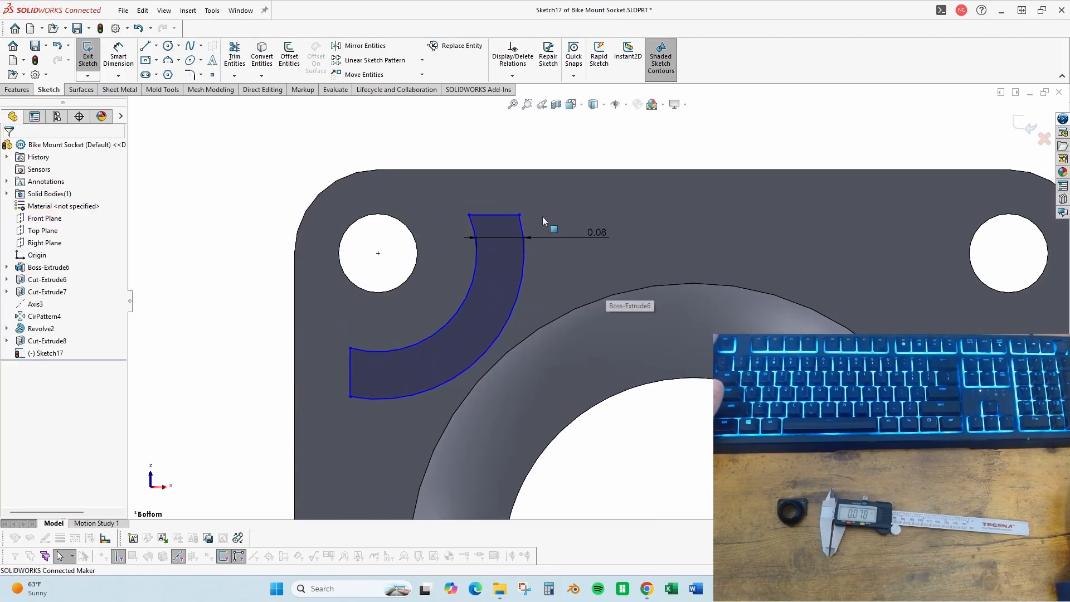
- Pull the curved band's upper end toward the plate edge and dimension that end at 0.105 in from the plate's upper edge
mouse_move(519, 216)
left_mouse_down()
mouse_move(496, 239)
mouse_move(506, 197)
mouse_move(497, 224)
mouse_move(500, 206)
left_mouse_up()
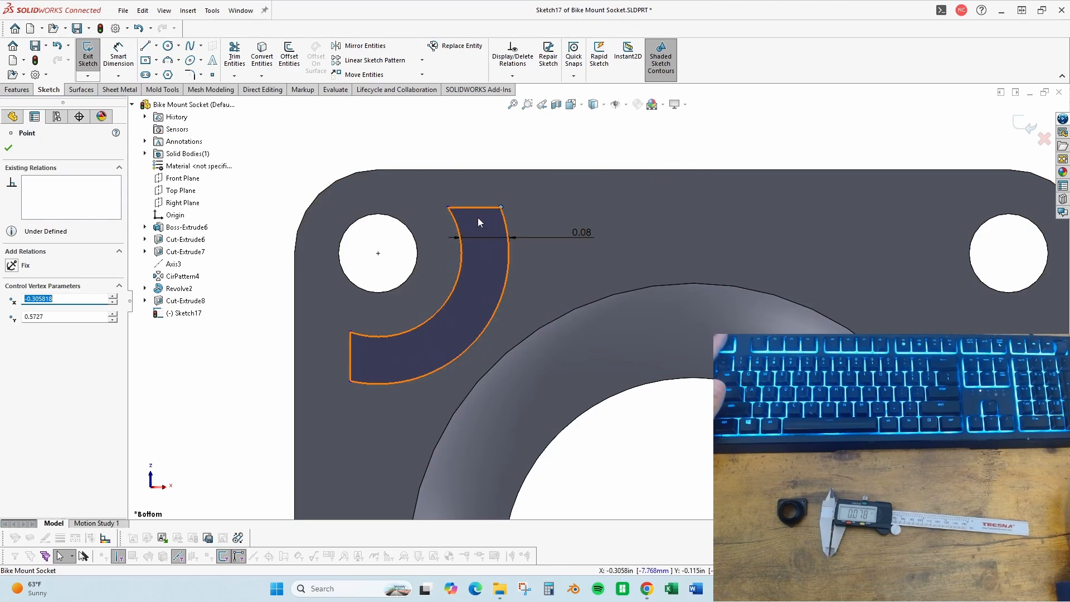
key("Escape")
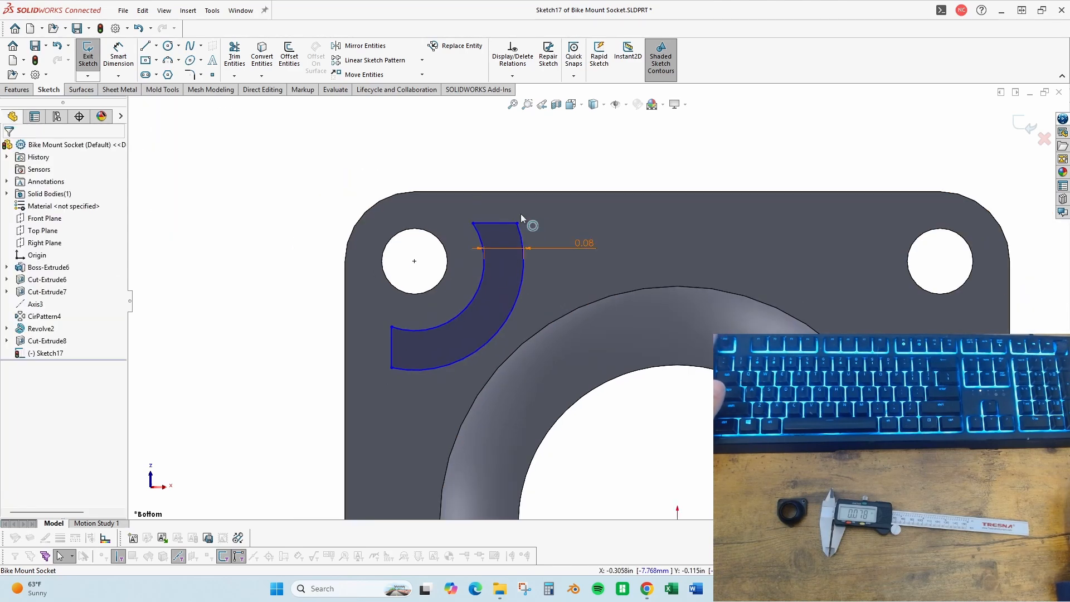
right_click_drag(521, 214, 512, 170)
left_click(497, 223)
left_click(504, 192)
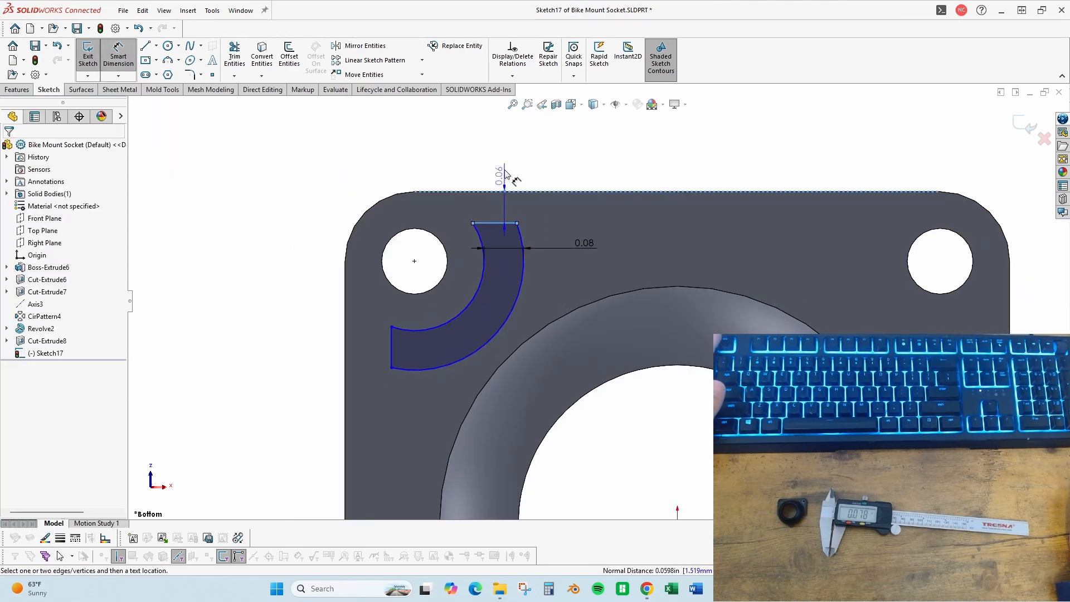
left_click(505, 162)
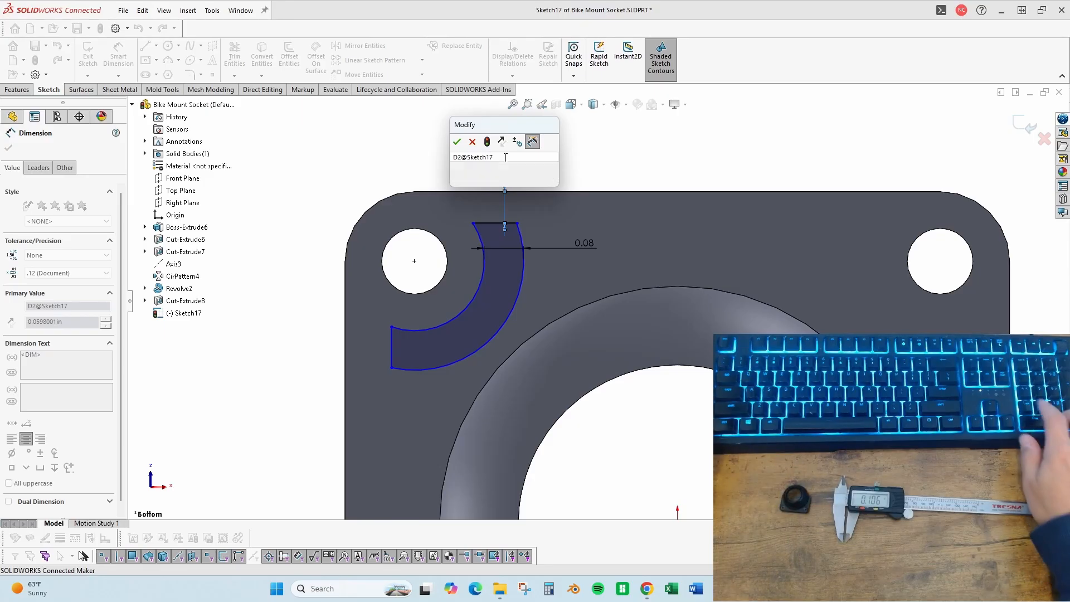
type(".")
type("11")
key("Return")
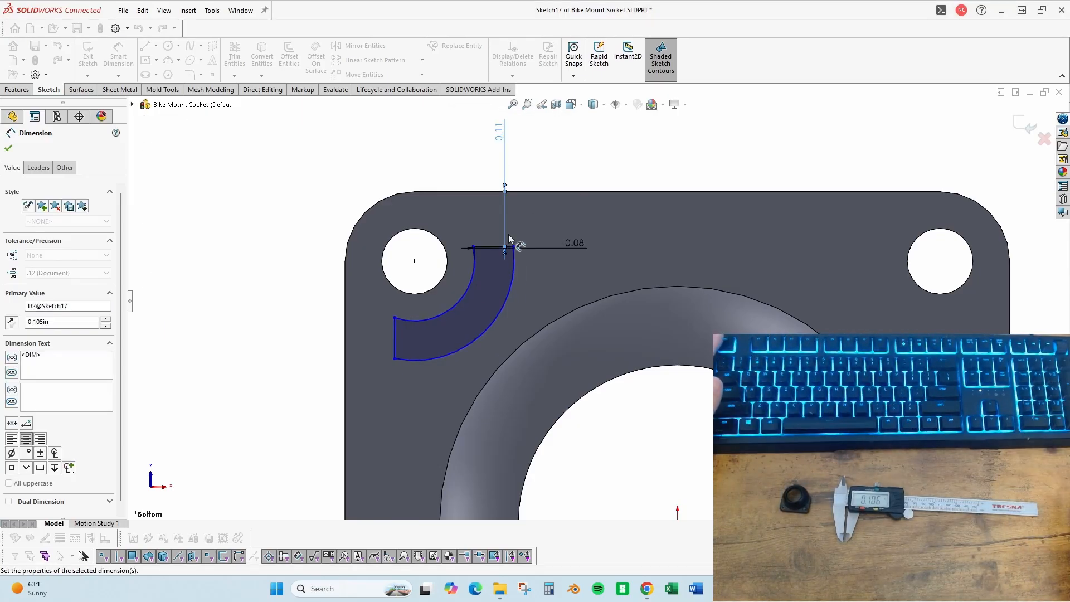
- Dimension the band's lower straight end at 0.105 in from the plate's left edge
left_click(394, 331)
left_click(346, 333)
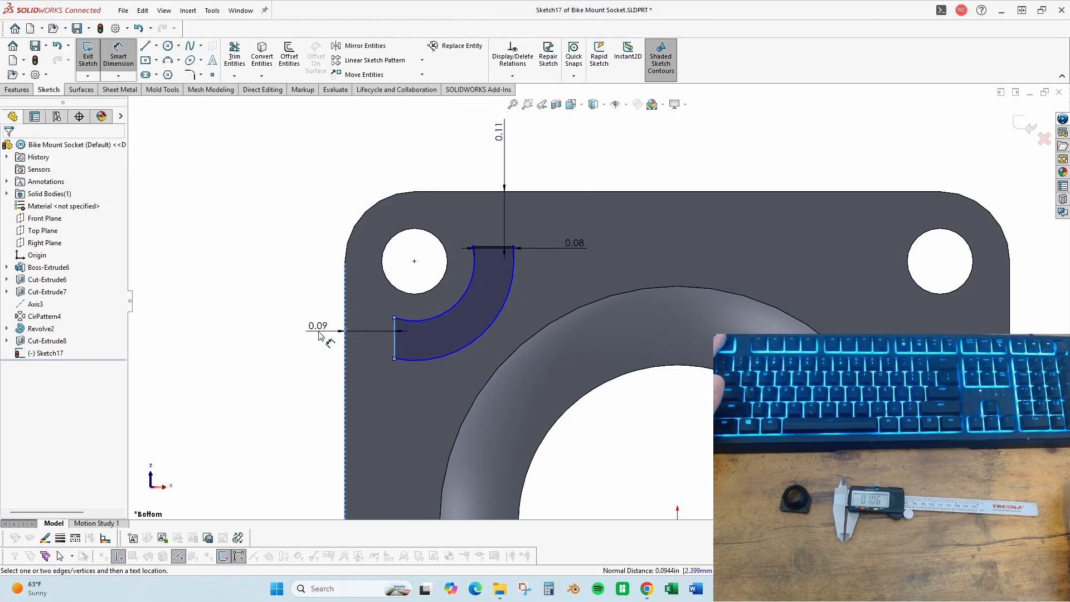
left_click(318, 334)
type(".105")
key("Return")
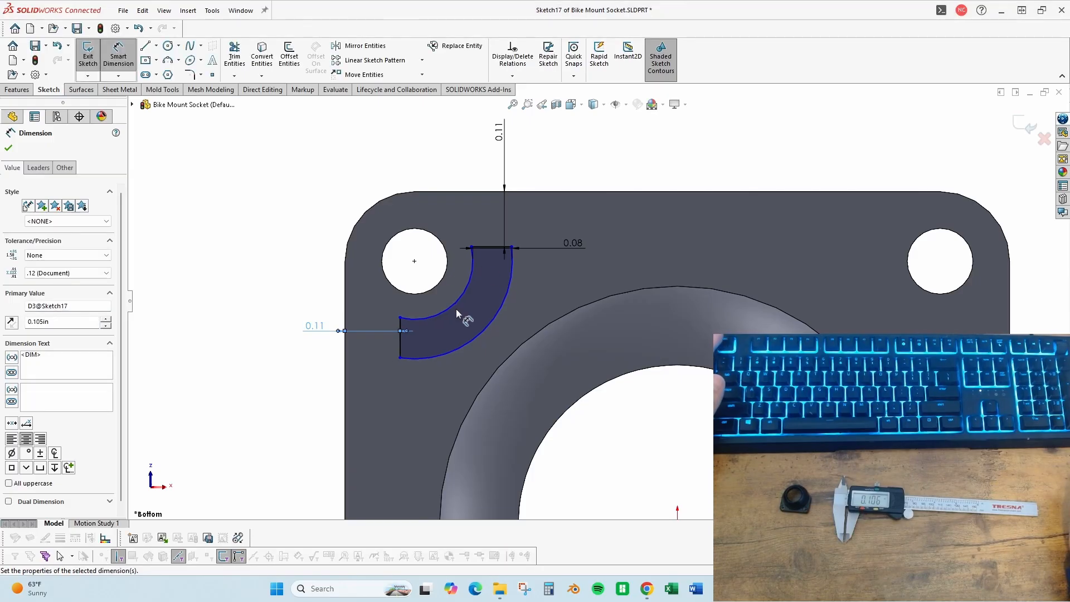
- Stretch and shrink the curved band by its corner points to test its remaining freedom
key("Escape")
left_click(399, 320)
left_click_drag(435, 325, 503, 333)
key("Escape")
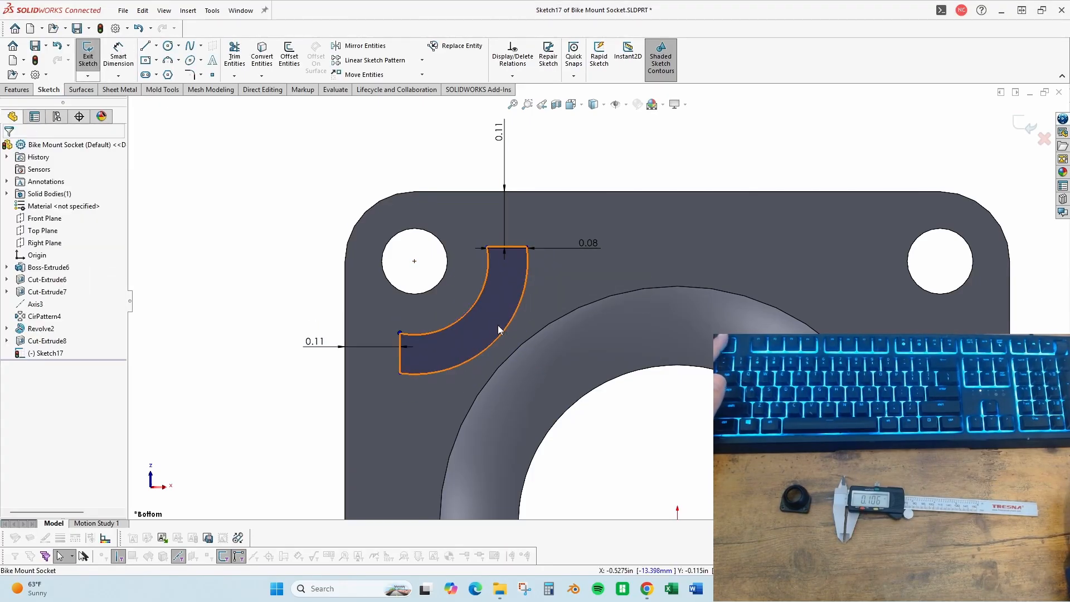
mouse_move(488, 249)
left_mouse_down()
mouse_move(452, 247)
mouse_move(475, 246)
left_mouse_up()
left_click(461, 151)
- Sketch a 45° construction line about 0.117 in long from the mounting hole's centre to the band's inner arc
key("l")
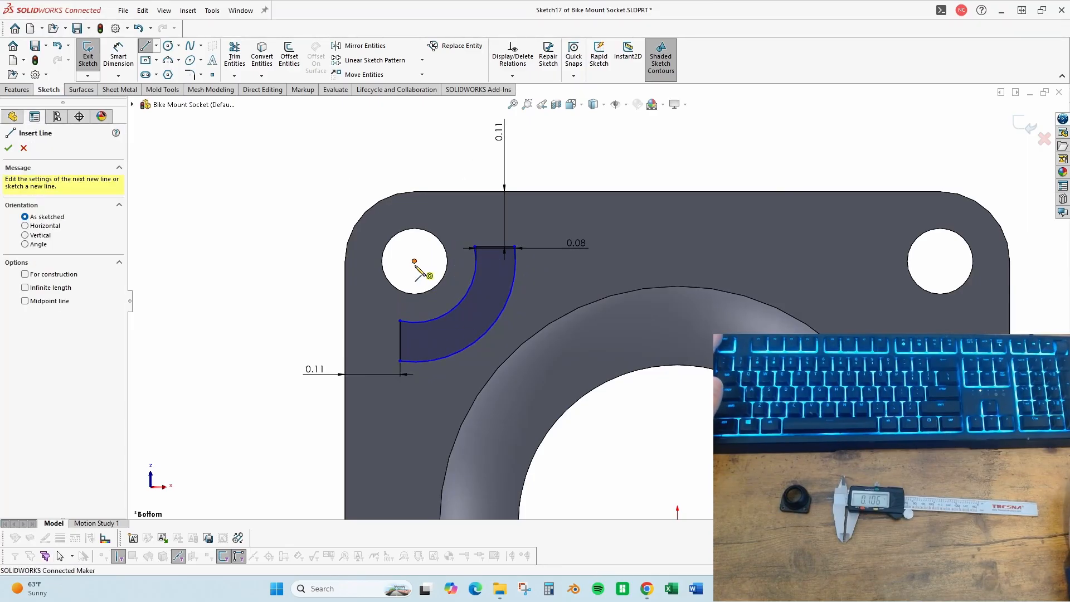
left_click(414, 260)
left_click(458, 306)
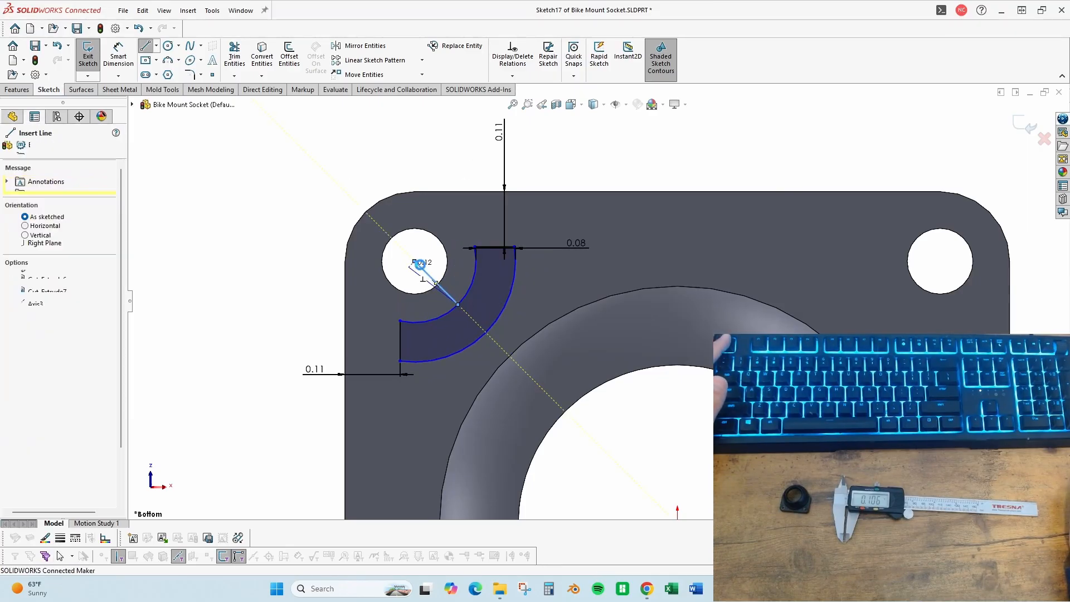
key("Escape")
left_click(440, 286)
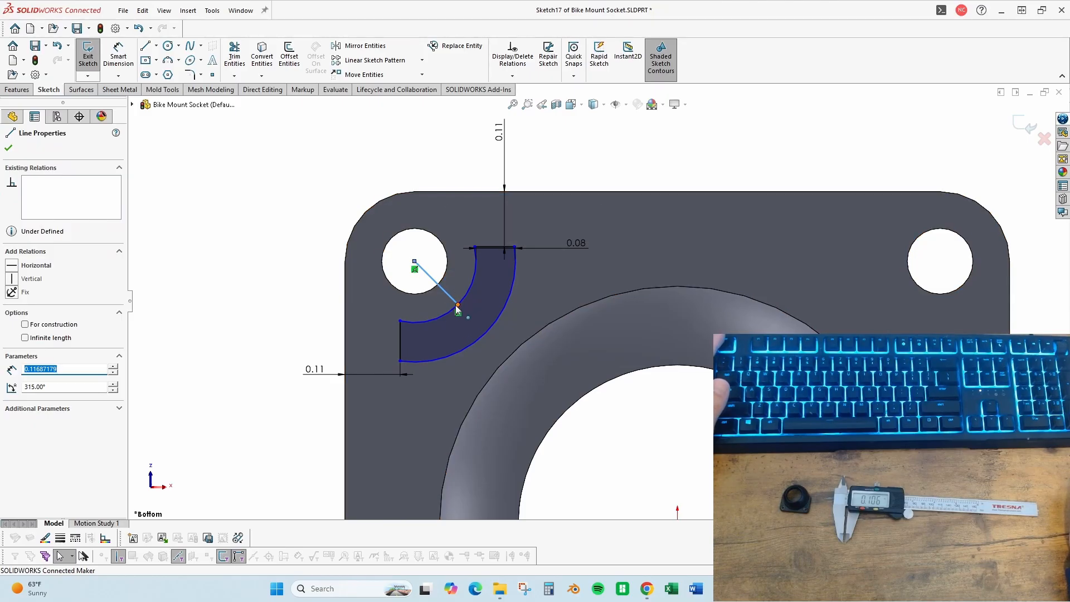
left_click(500, 259)
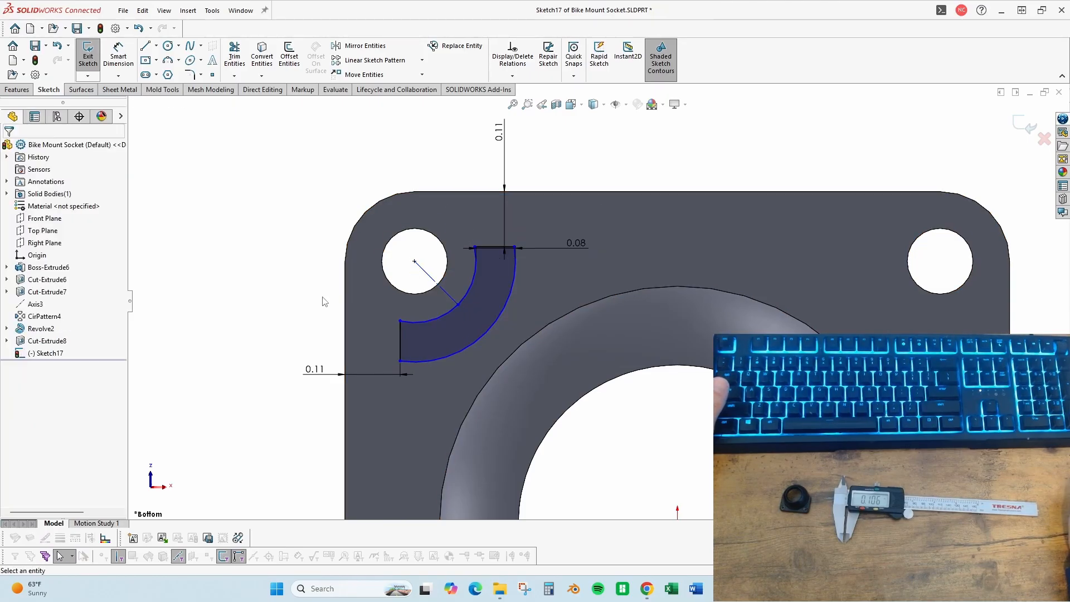
- Dimension the diagonal construction line from the hole's centre to the inner arc at 0.15 in
right_click_drag(323, 301, 323, 267)
left_click(430, 277)
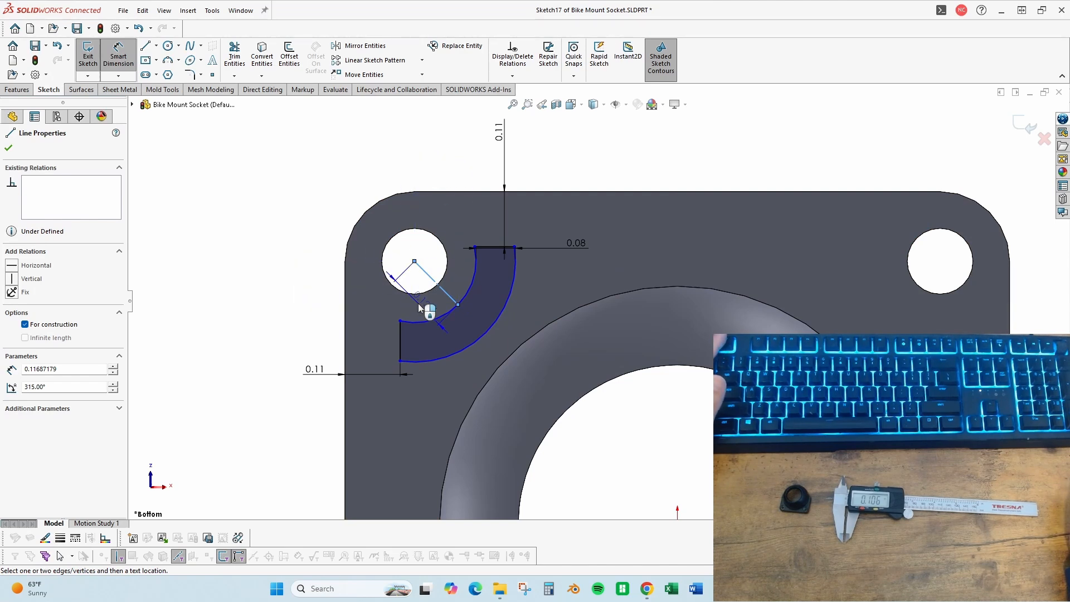
left_click(506, 307)
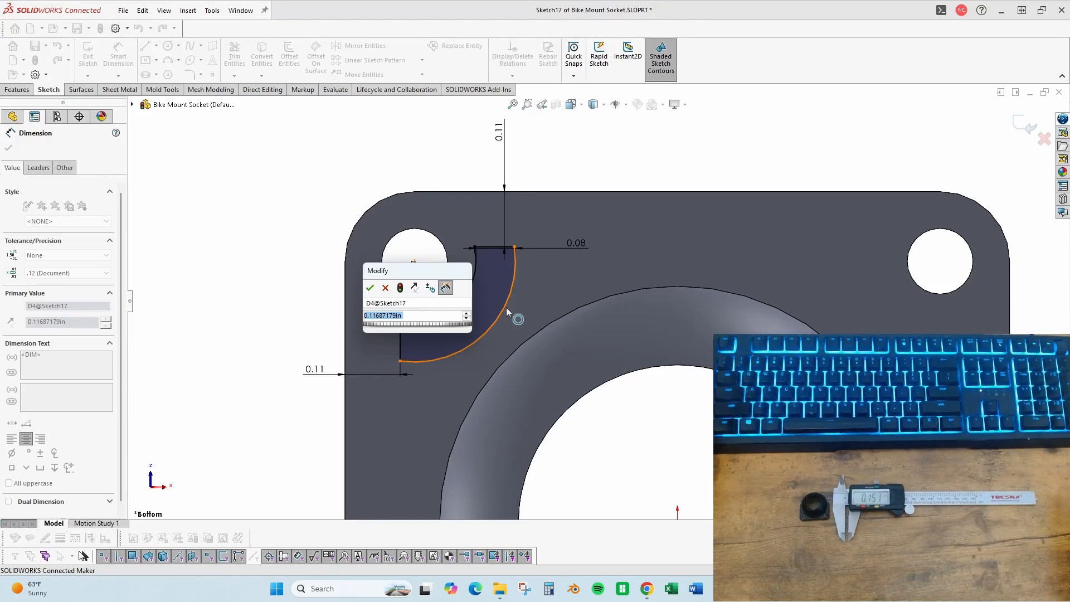
type(".15")
key("Return")
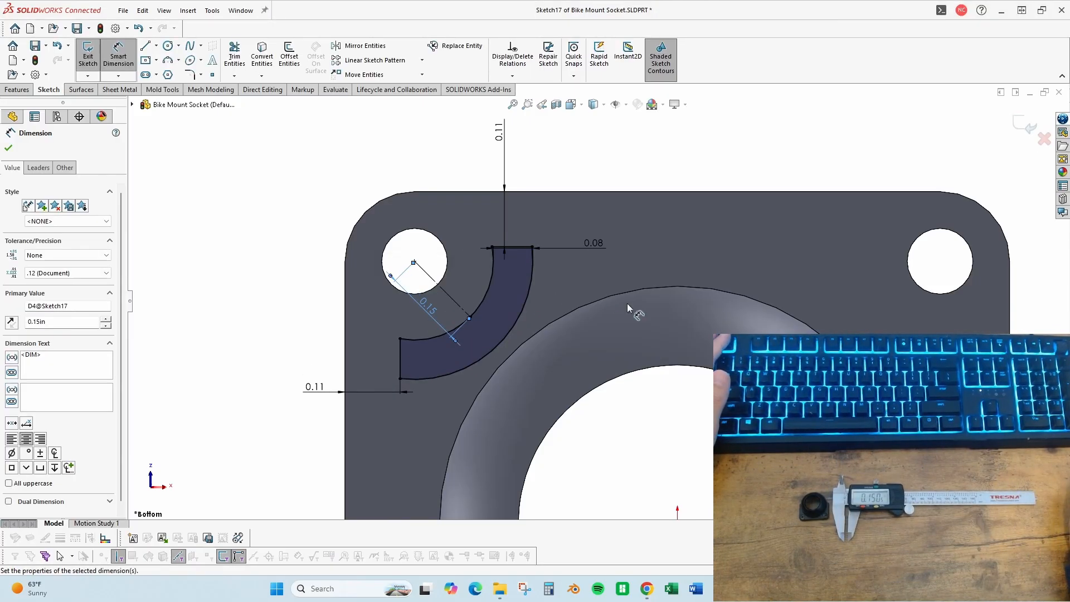
- Extrude the curved band profile 0.06 in blind outward from the plate's underside, merged with the body
scroll(687, 336, "up", 1)
scroll(631, 316, "down", 1)
middle_click_drag(450, 233, 465, 224)
scroll(613, 286, "down", 1)
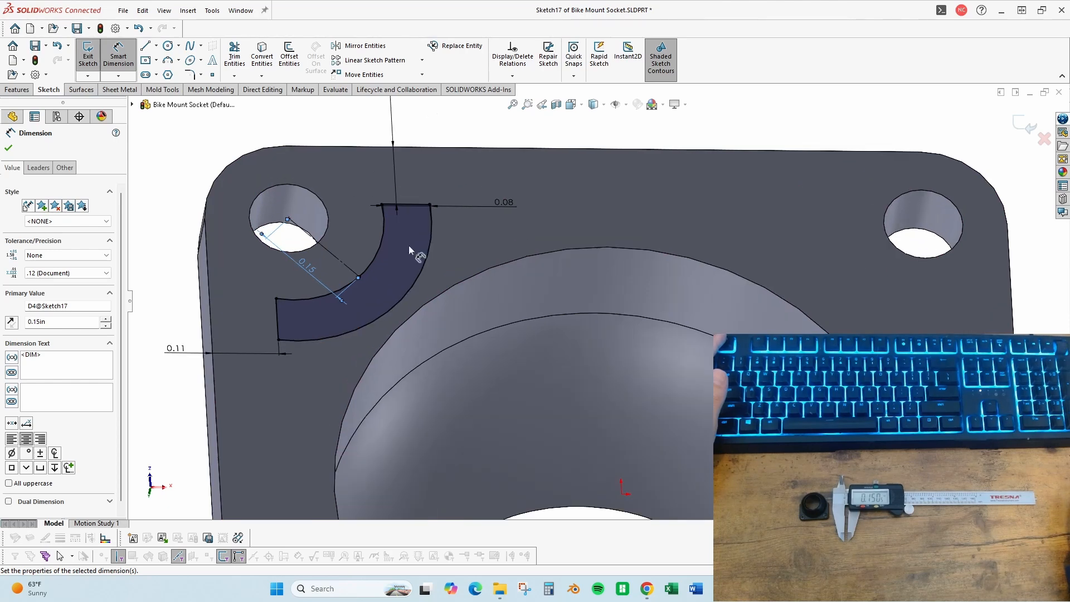
key("Escape")
left_click(17, 90)
left_click(94, 53)
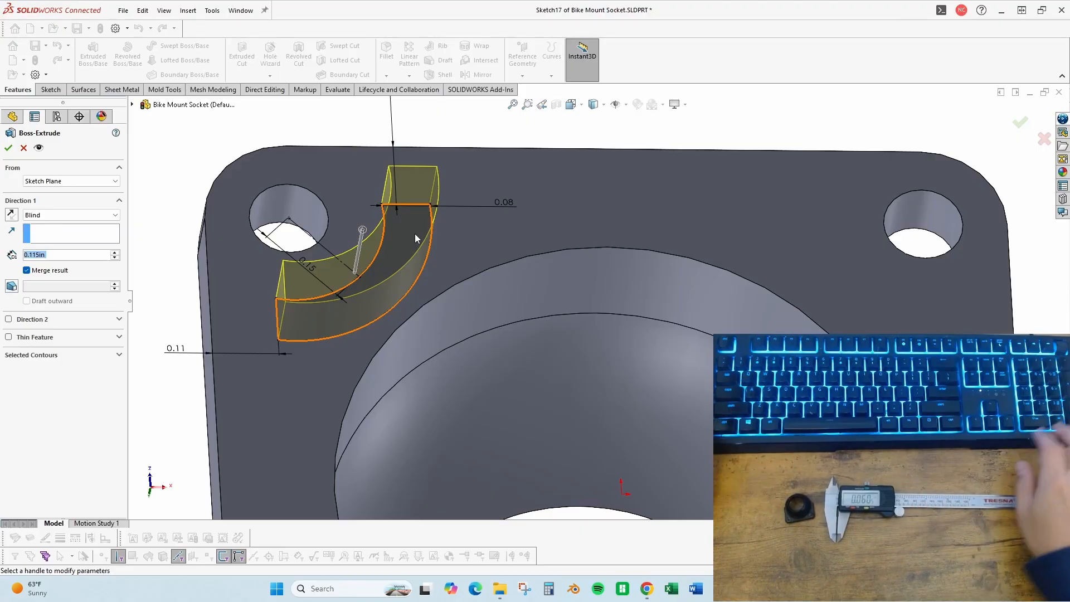
key("Return")
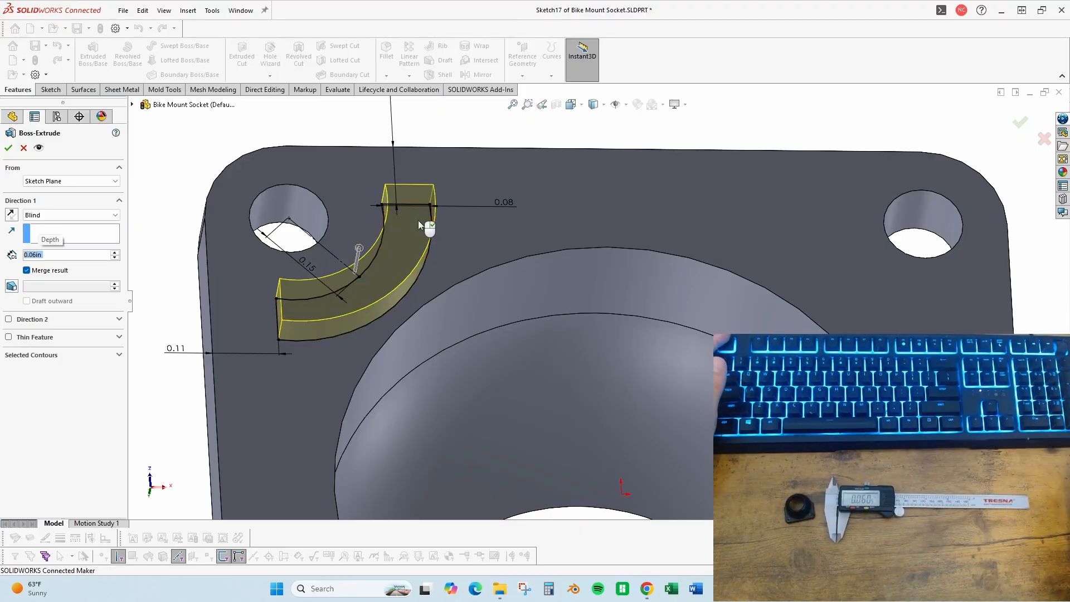
- Save the part with the extruded band
middle_click_drag(459, 179, 623, 298)
scroll(516, 277, "up", 3)
scroll(623, 297, "down", 2)
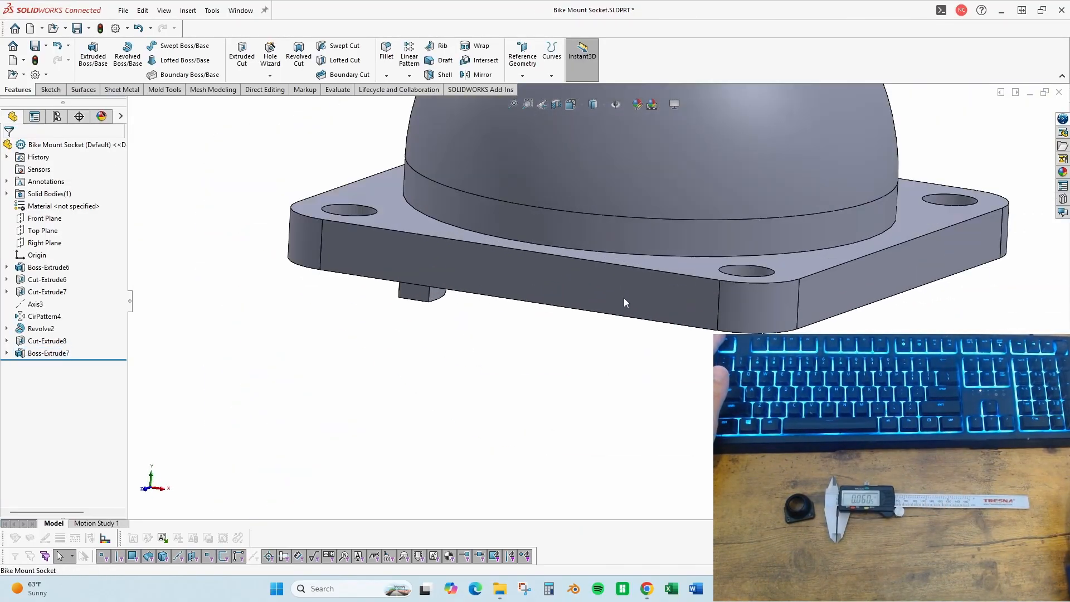
middle_click_drag(492, 230, 491, 195)
key("ctrl+s")
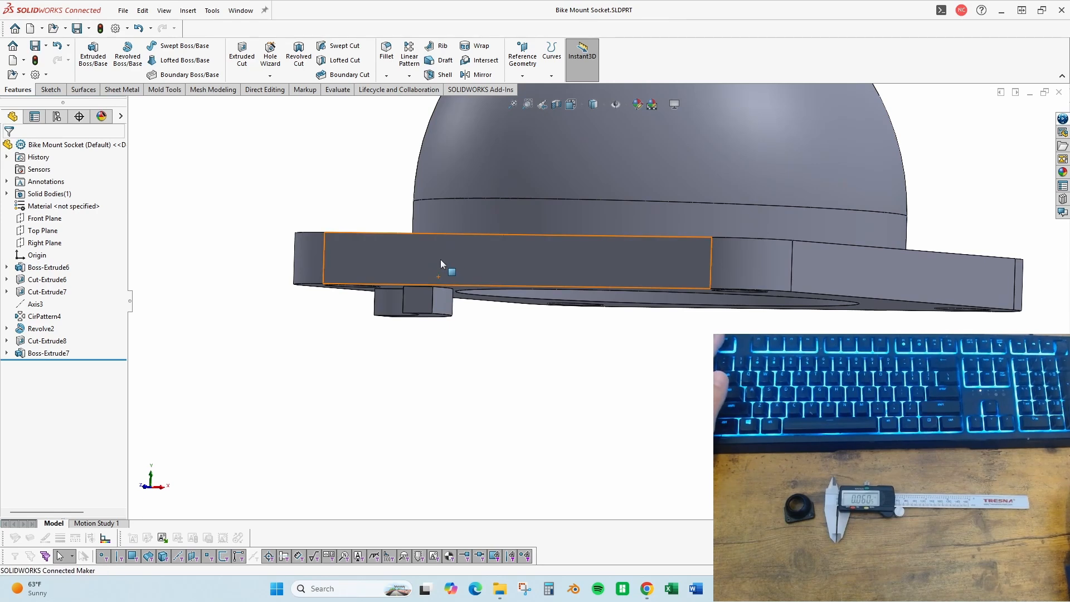
- Measure the base plate's thickness along its vertical corner edge
scroll(434, 234, "up", 3)
middle_click_drag(428, 218, 317, 261)
left_click(374, 242)
left_click(274, 245)
key("m")
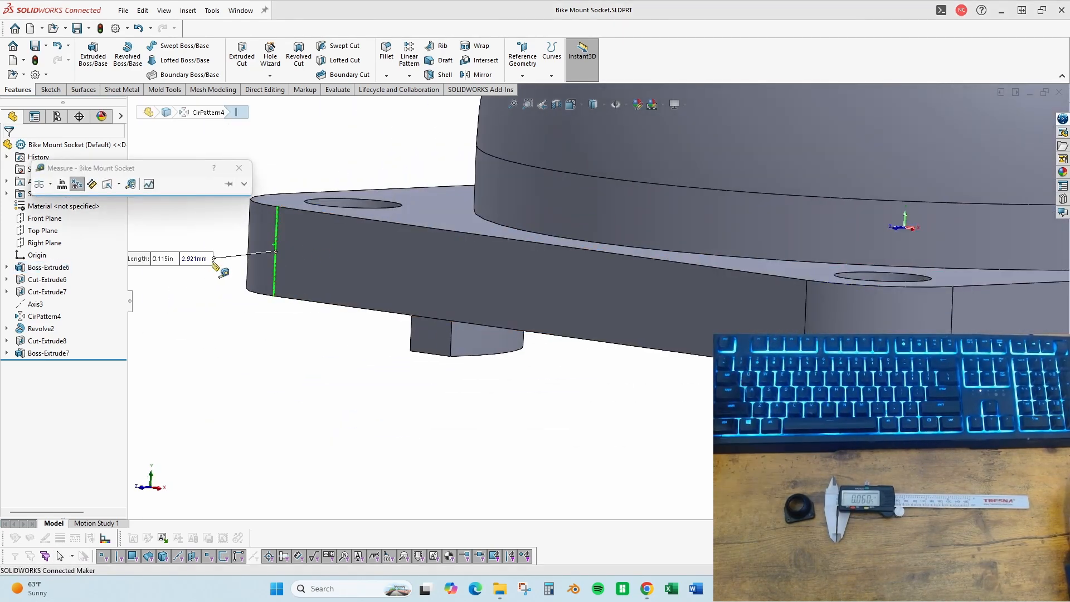
left_click(450, 332)
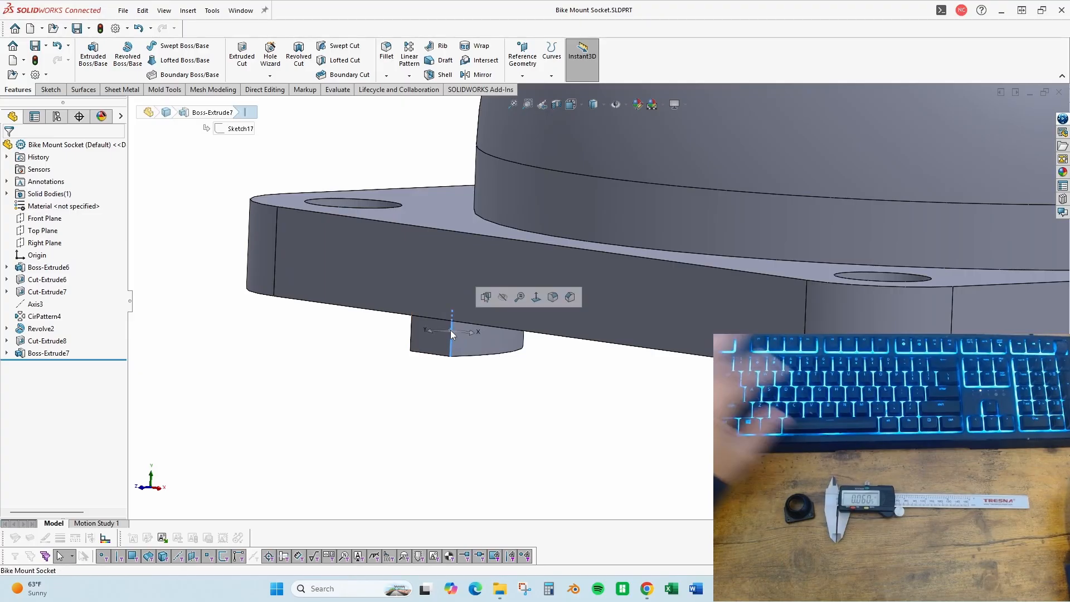
key("Escape")
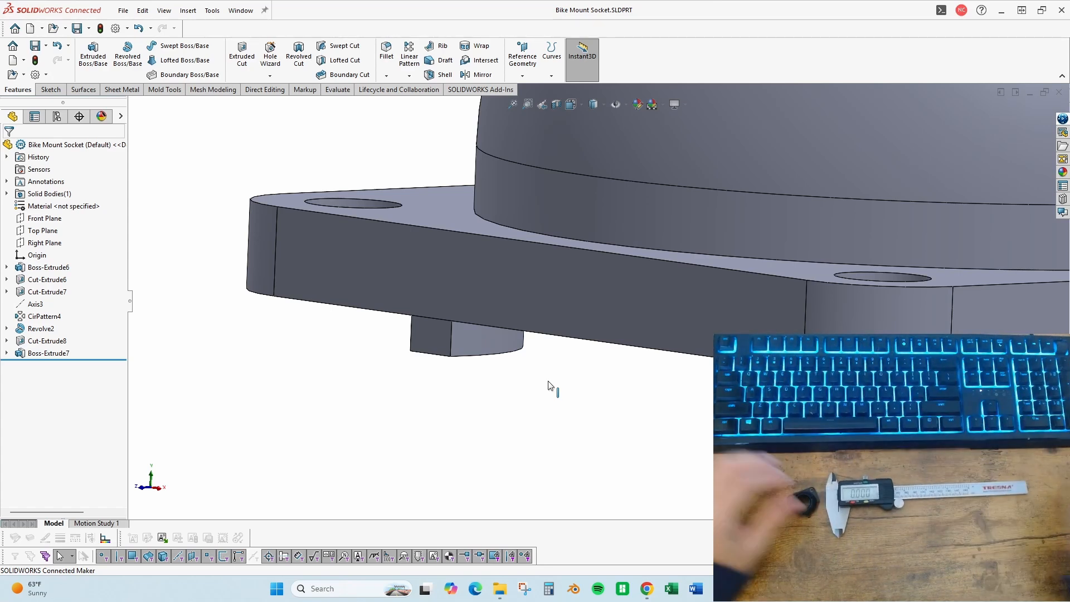
- Measure the distance between the base plate's upper face and the curved band's outer face
left_click(411, 211)
middle_click_drag(453, 299, 458, 256)
left_click(492, 411, "ctrl")
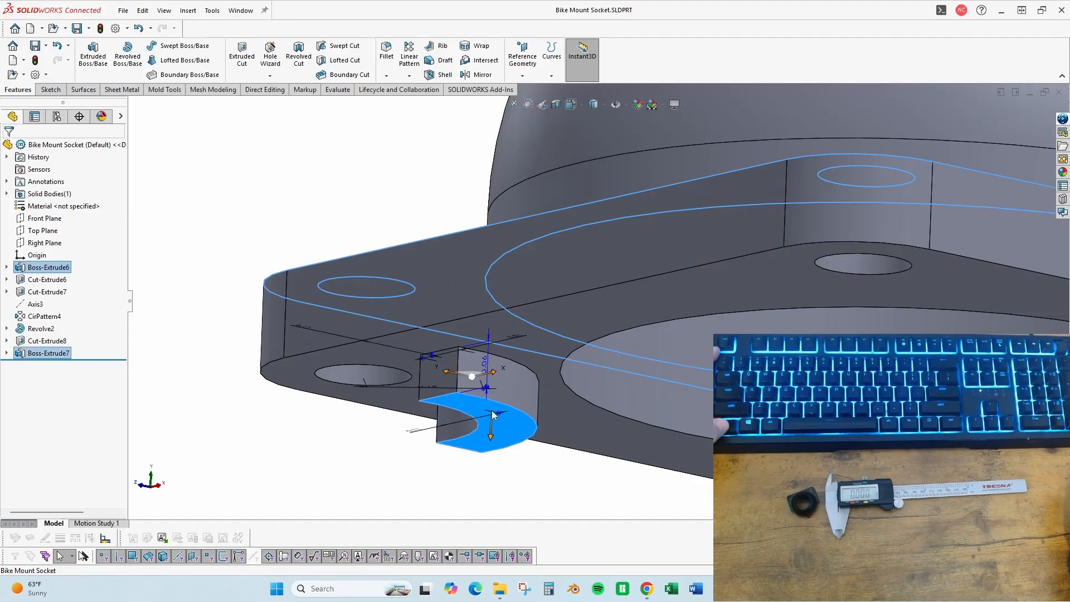
key("m")
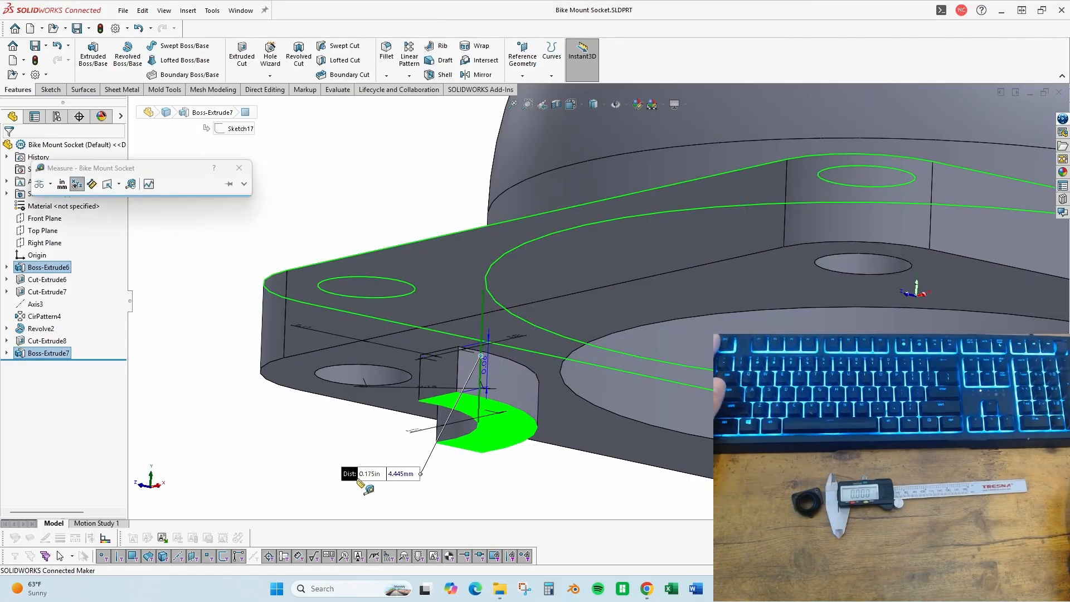
middle_click_drag(495, 467, 547, 340)
middle_click_drag(452, 292, 466, 292)
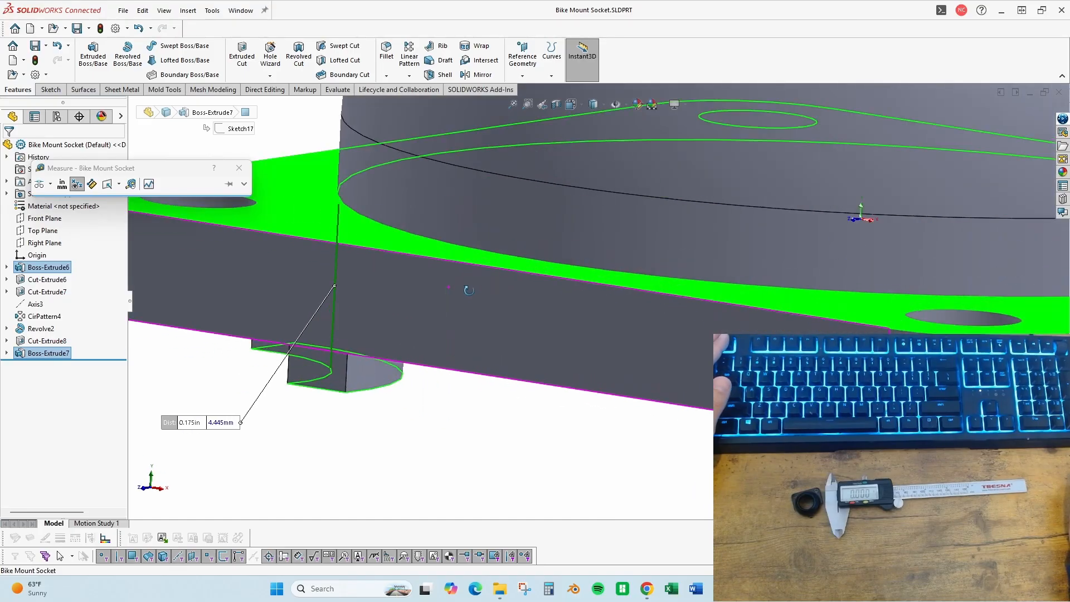
scroll(566, 328, "up", 4)
key("Escape")
- Fillet the four short corner edges at the ends of the curved band with a 0.015 in radius
middle_click_drag(541, 323, 579, 188)
key("ctrl+6")
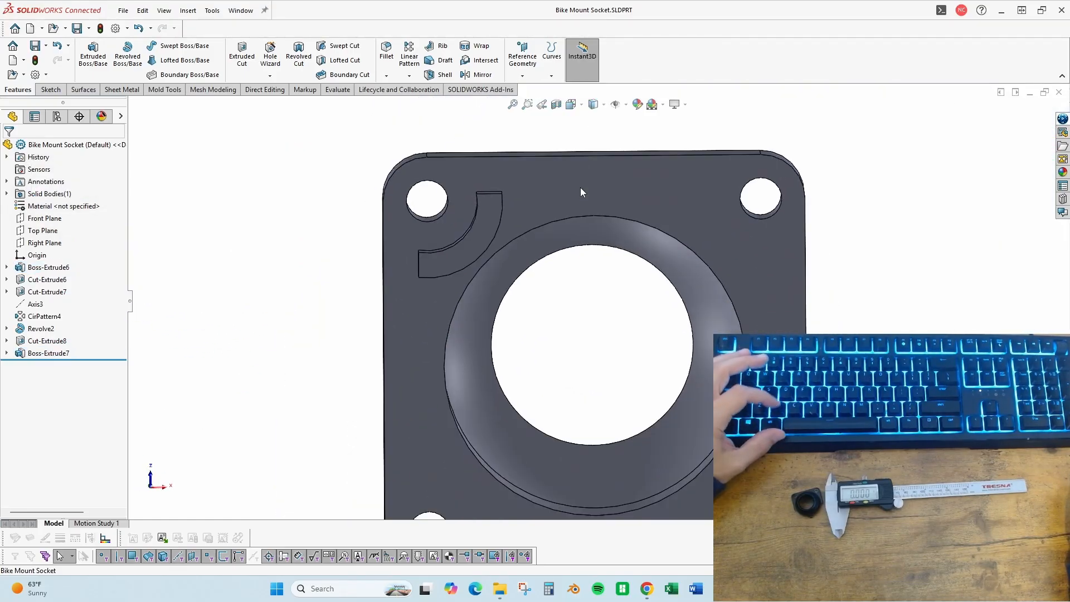
scroll(582, 180, "down", 2)
scroll(492, 192, "down", 2)
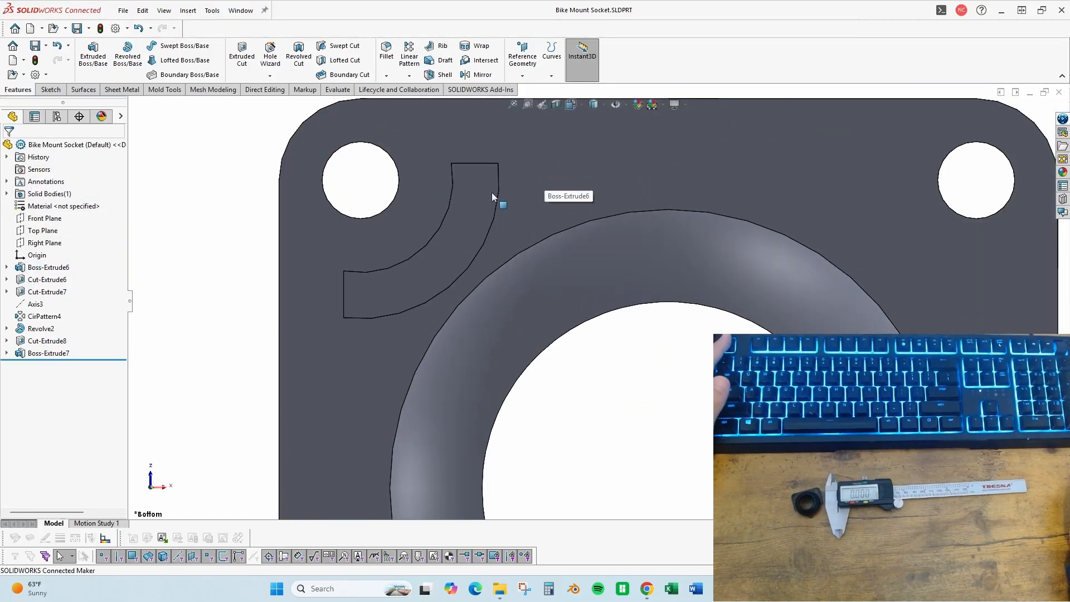
scroll(583, 233, "down", 2)
left_click(386, 53)
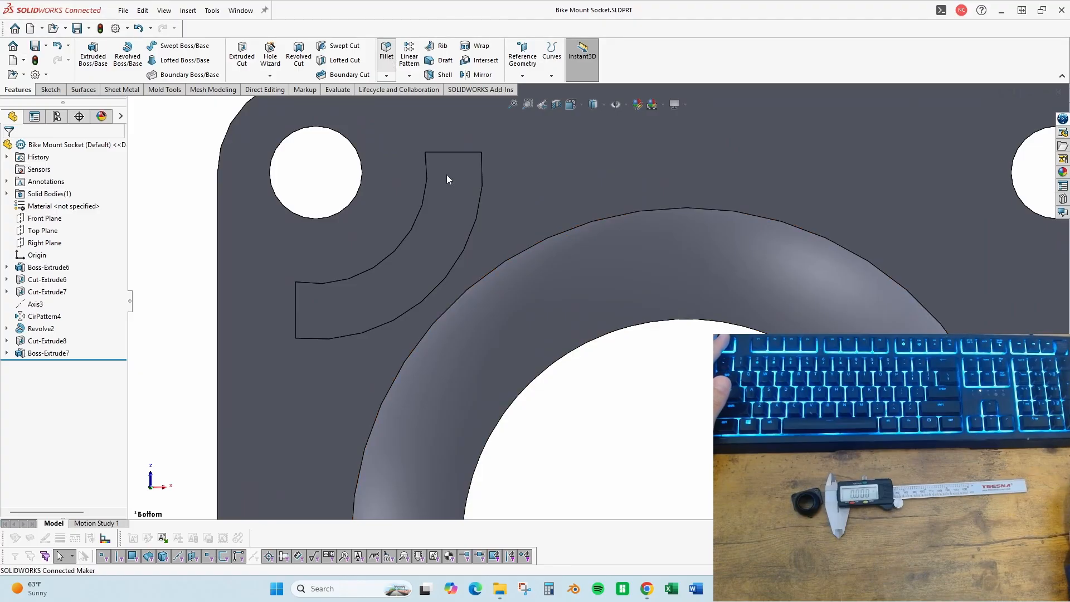
middle_click_drag(432, 162, 418, 156)
left_click(419, 149)
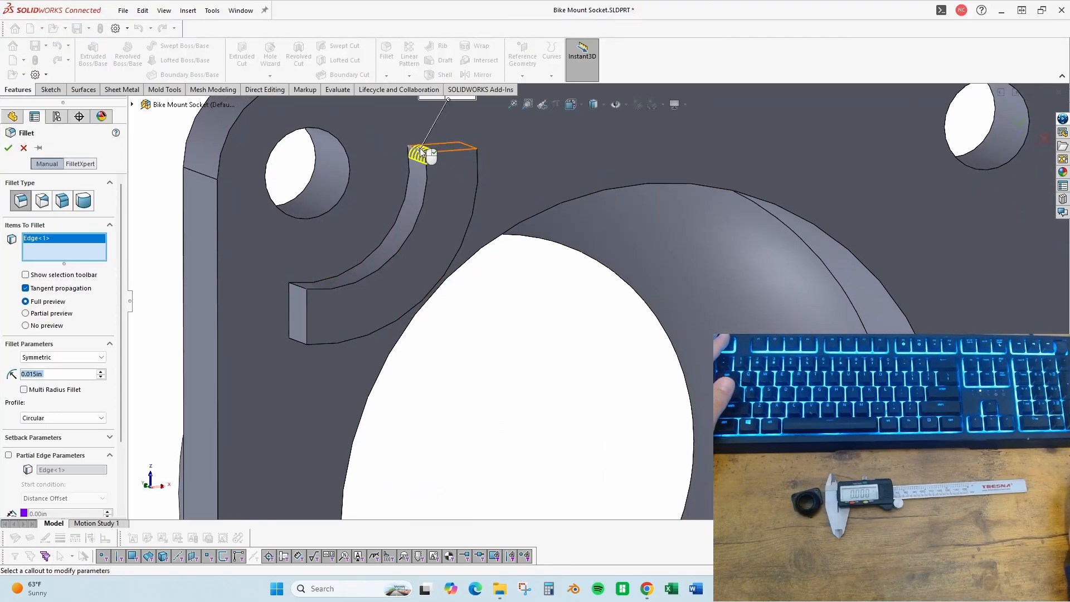
left_click(471, 149)
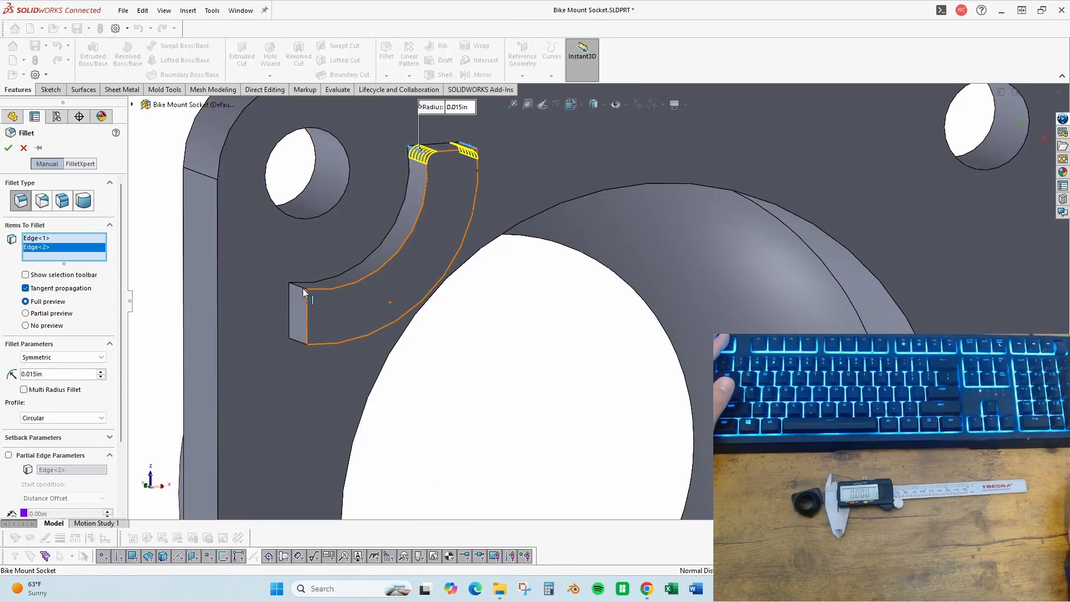
left_click(303, 288)
left_click(309, 344)
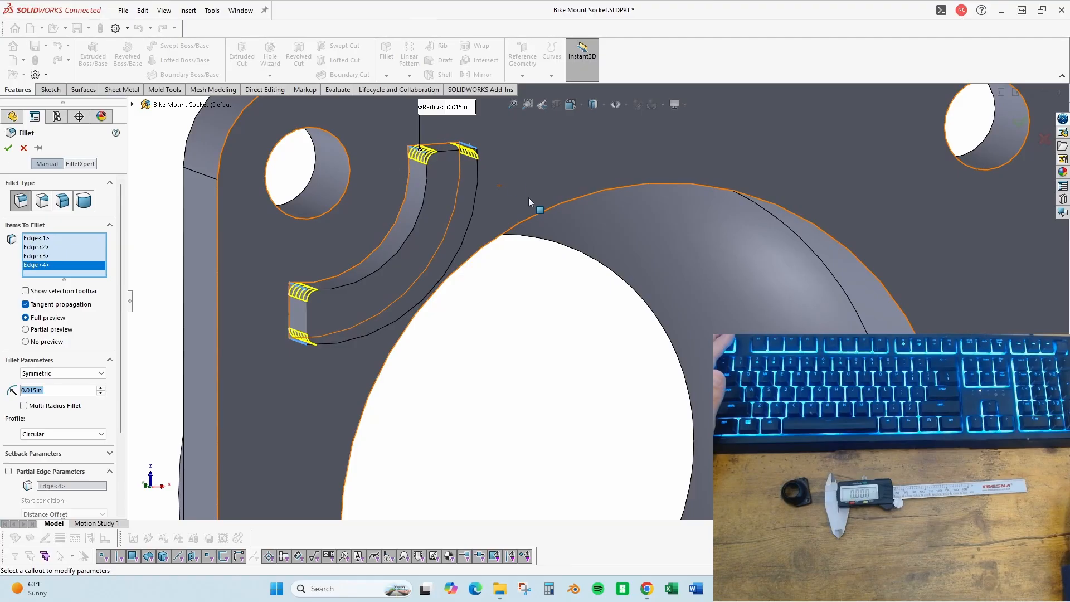
scroll(524, 190, "down", 2)
left_click(9, 148)
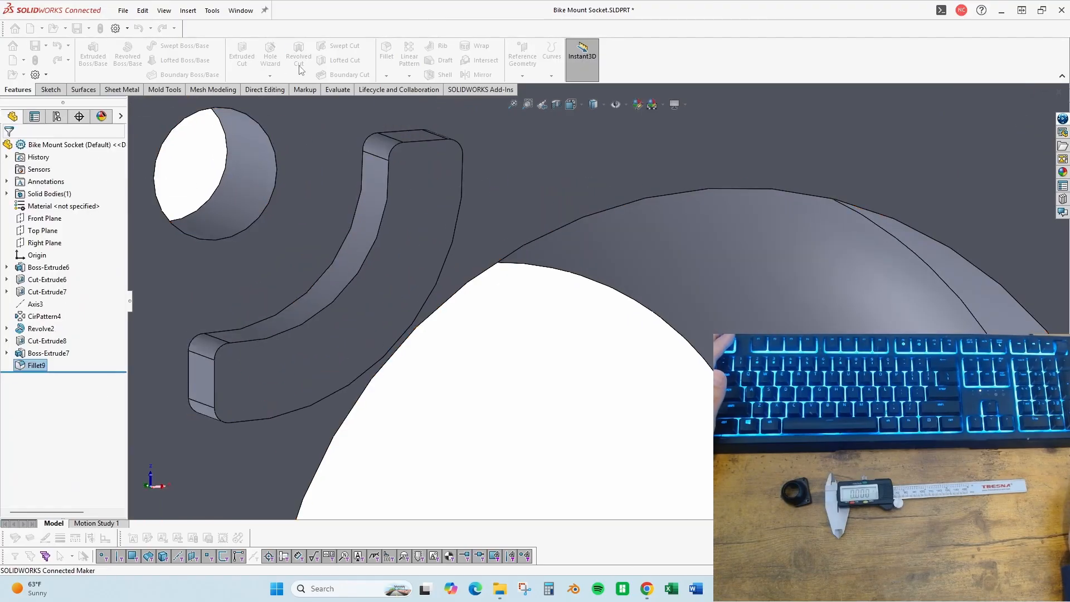
- Fillet the curved band's base and outer-face perimeter edges with a 0.015 in radius and save the part
left_click(363, 168)
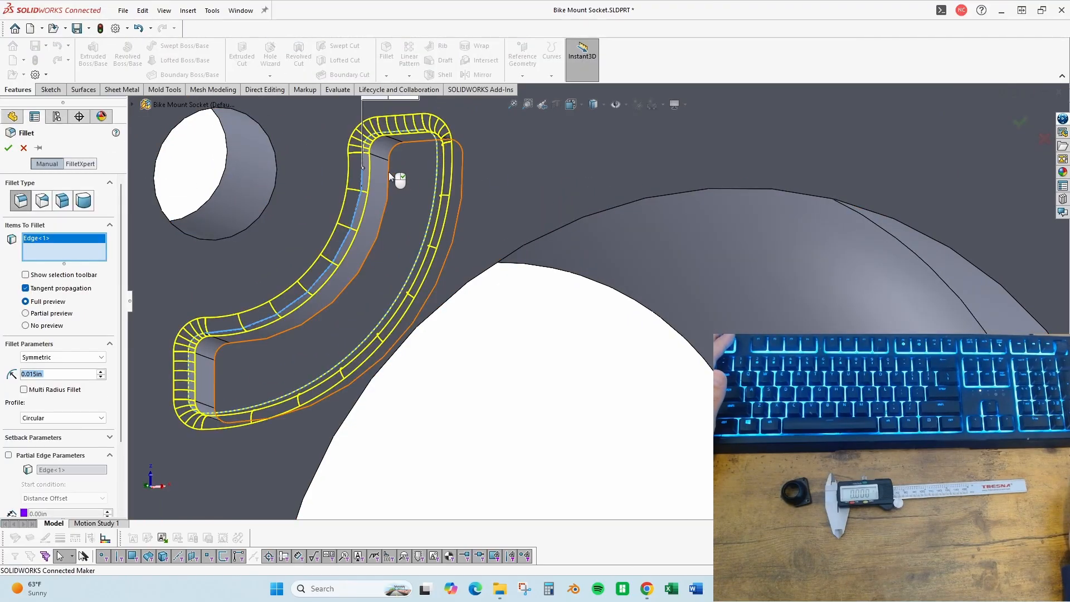
left_click(387, 171)
middle_click_drag(397, 177, 457, 214)
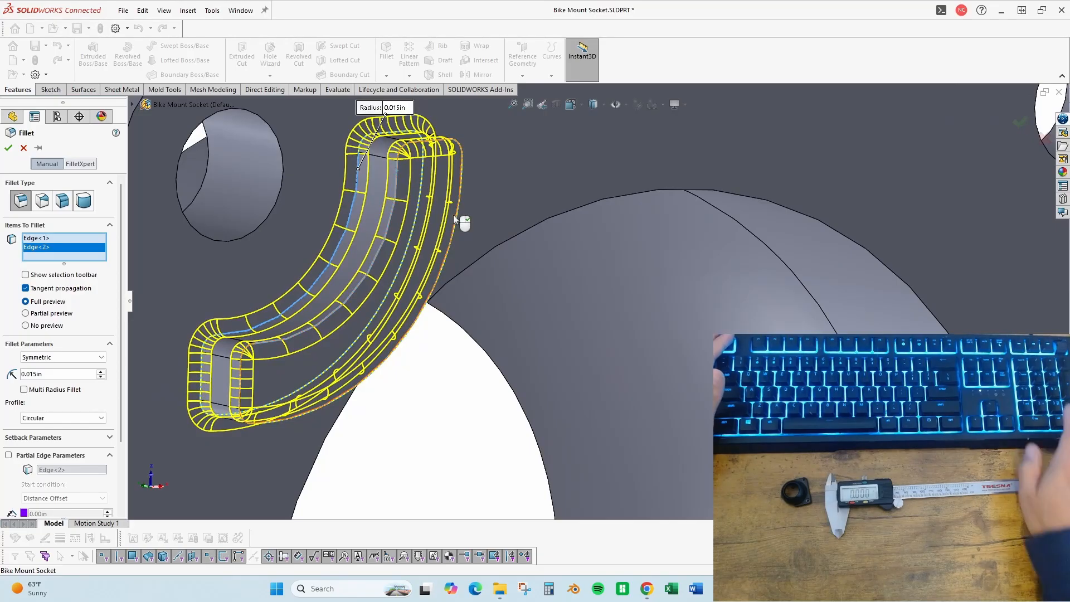
key("Return")
scroll(507, 286, "up", 5)
scroll(648, 349, "down", 5)
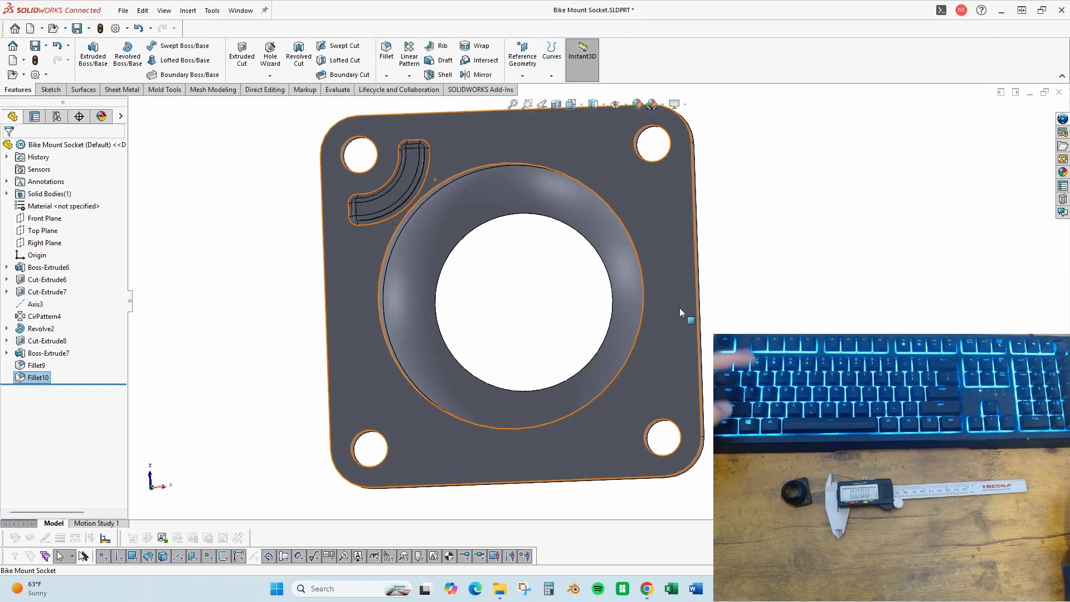
key("ctrl+s")
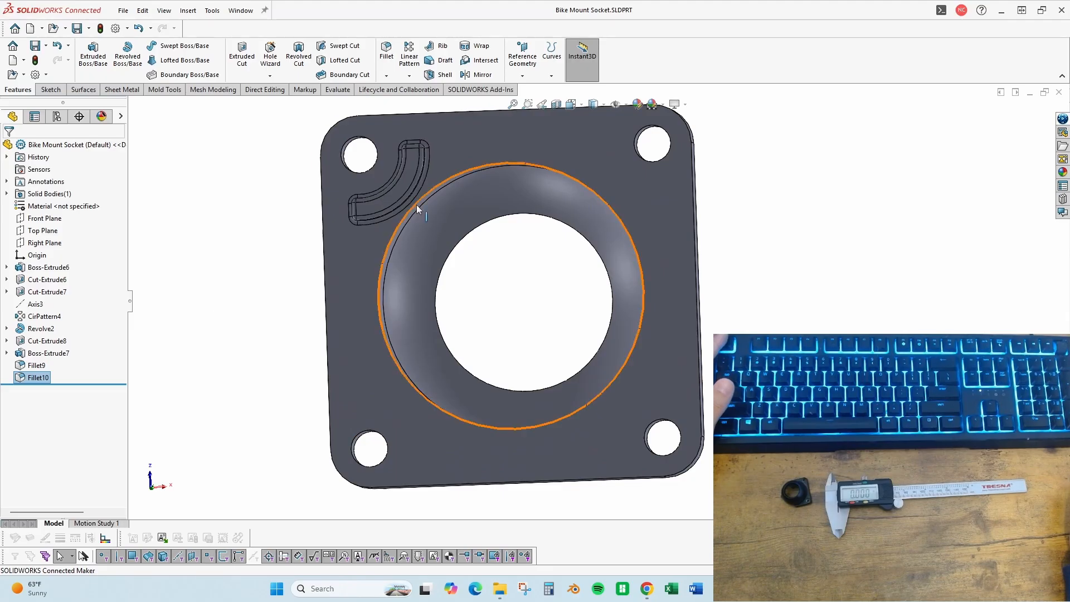
- Circular-pattern the curved band extrusion and its two fillets around Axis3 as 4 equally spaced instances over 360°, and save
middle_click_drag(413, 208, 481, 278)
scroll(752, 383, "down", 2)
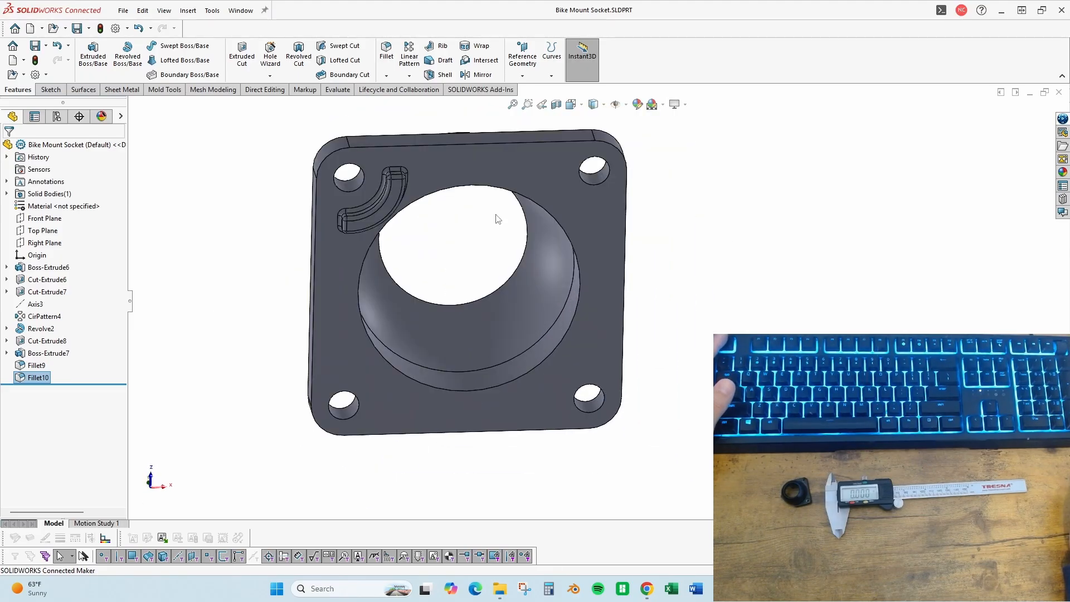
left_click(346, 142)
left_click(487, 244)
scroll(383, 159, "down", 2)
middle_click_drag(411, 190, 412, 171)
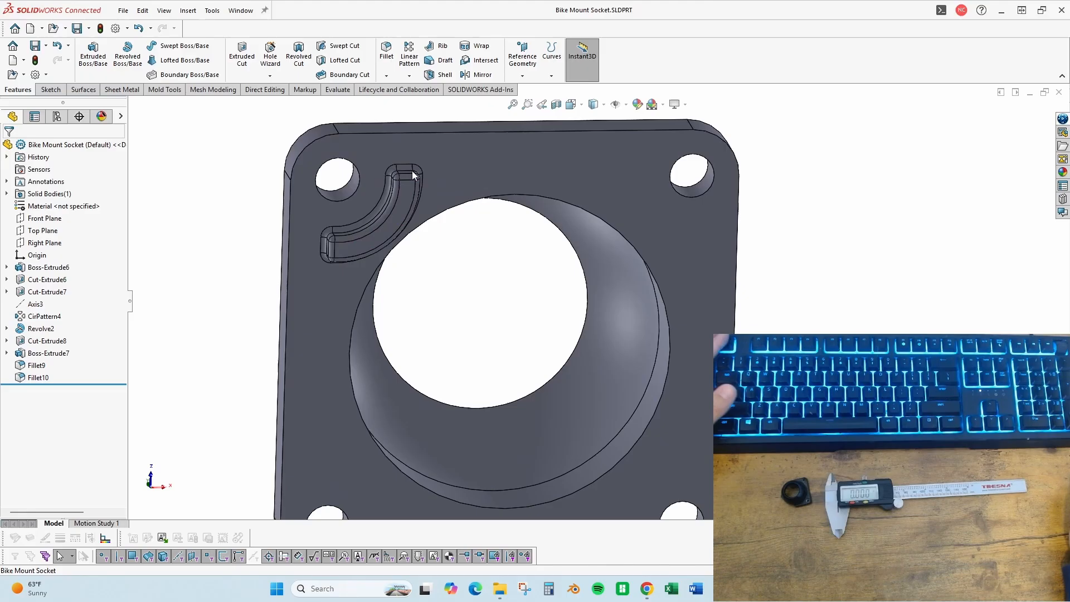
left_click(58, 355)
left_click(39, 377, "shift")
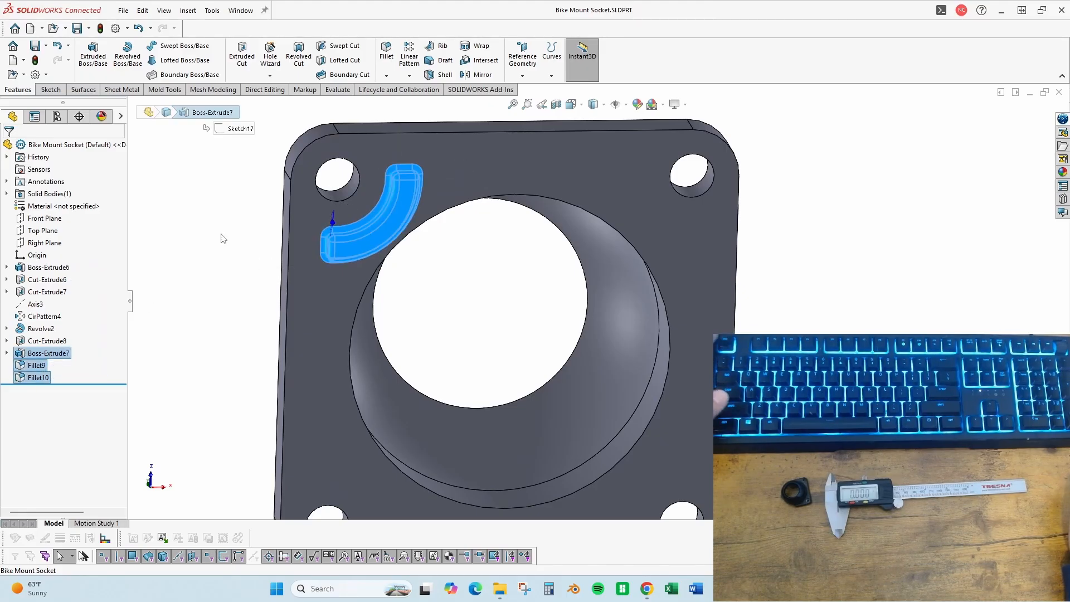
left_click(410, 76)
left_click(426, 97)
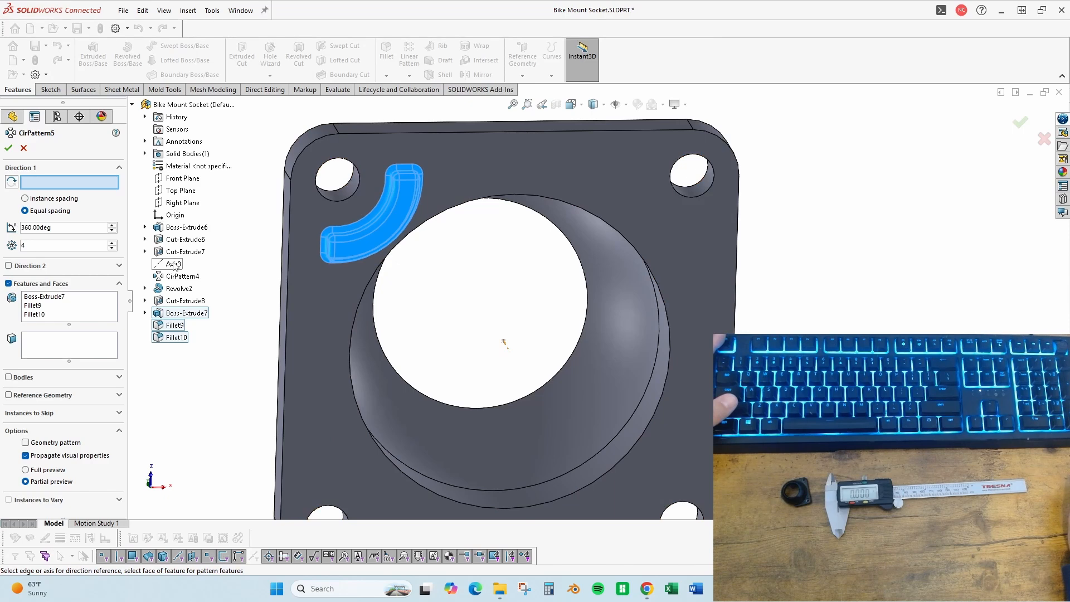
left_click(173, 264)
key("f")
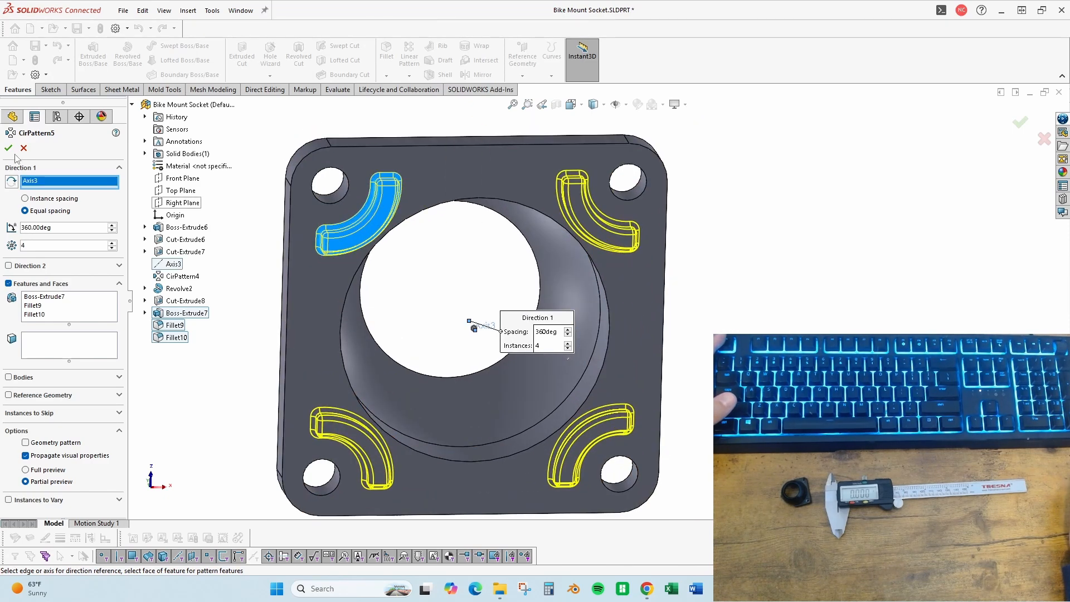
middle_click_drag(481, 251, 412, 369)
scroll(463, 266, "up", 1)
key("ctrl+s")
- Chamfer the four corner holes' edges on the dome side of the base plate at 0.02 in and 45°
scroll(594, 369, "down", 3)
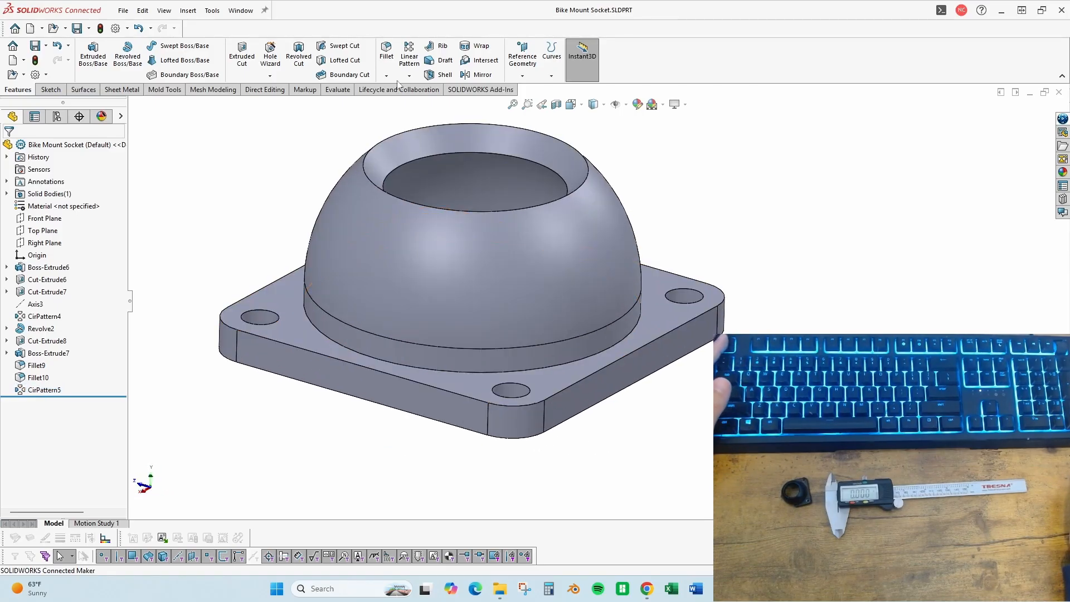
left_click(386, 75)
left_click(397, 90)
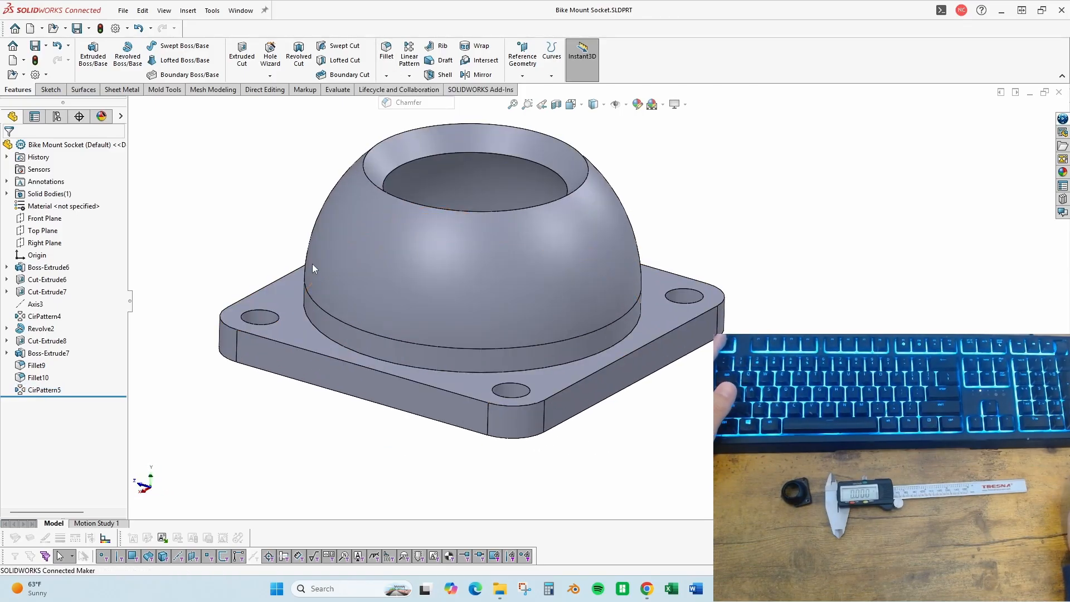
left_click(261, 310)
left_click(519, 389)
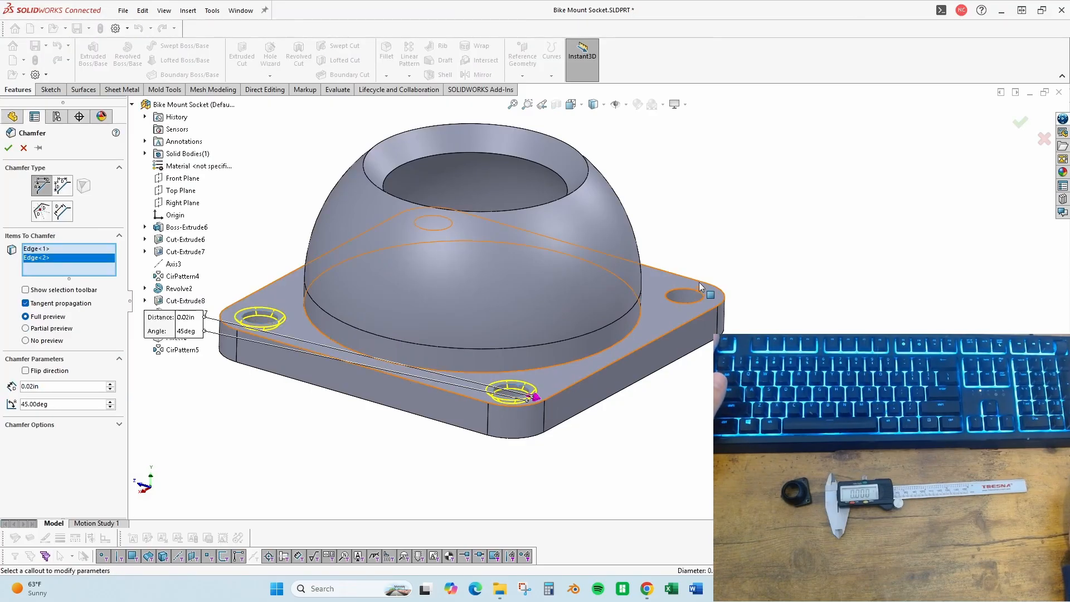
left_click(688, 289)
middle_click_drag(687, 289, 362, 240)
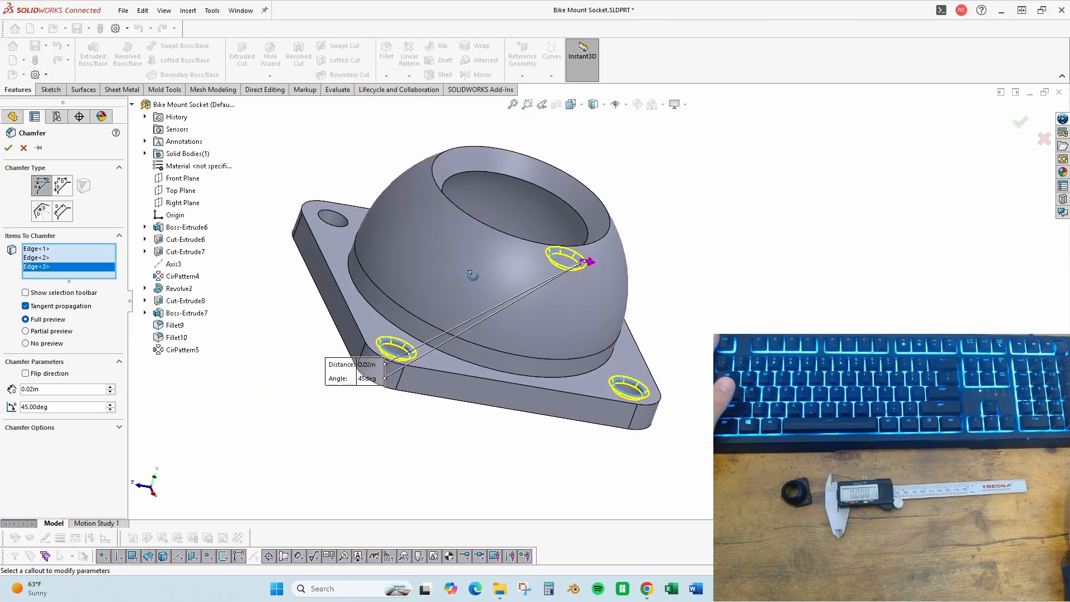
left_click(333, 213)
scroll(334, 217, "down", 5)
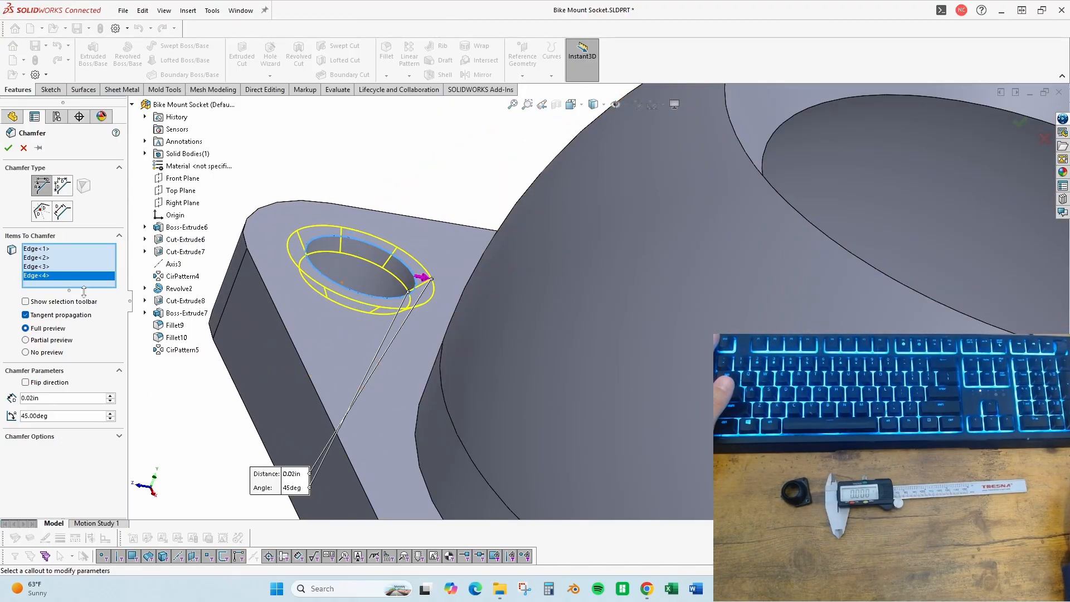
middle_click_drag(349, 262, 566, 282)
scroll(566, 282, "up", 1)
scroll(566, 282, "down", 1)
middle_click_drag(457, 274, 466, 242)
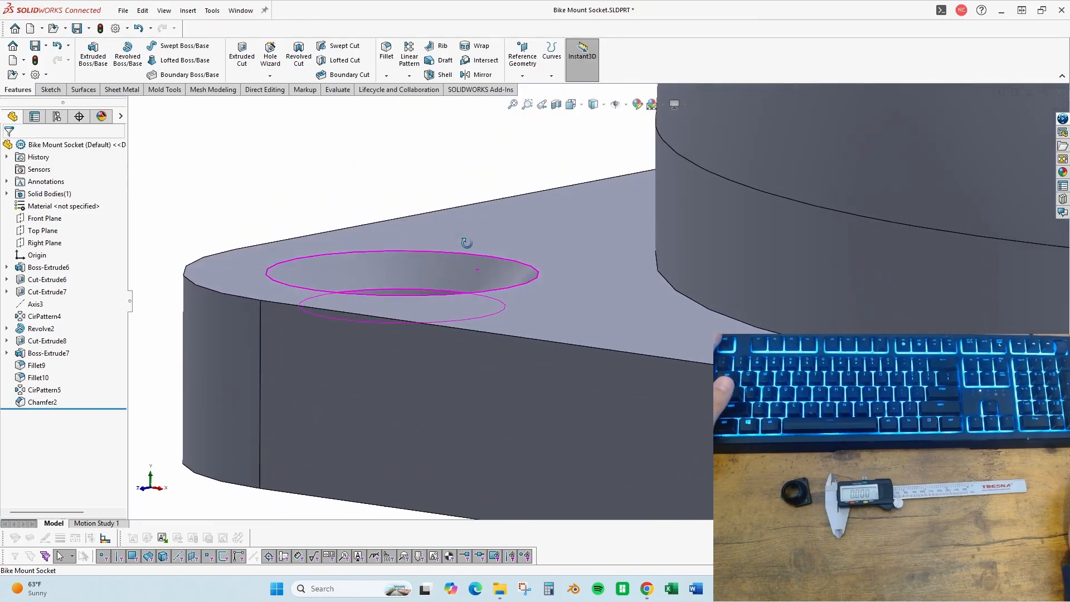
- Fillet the upper and lower edges of all four corner-hole chamfers with a 0.015 in radius
scroll(490, 282, "up", 10)
scroll(697, 317, "down", 6)
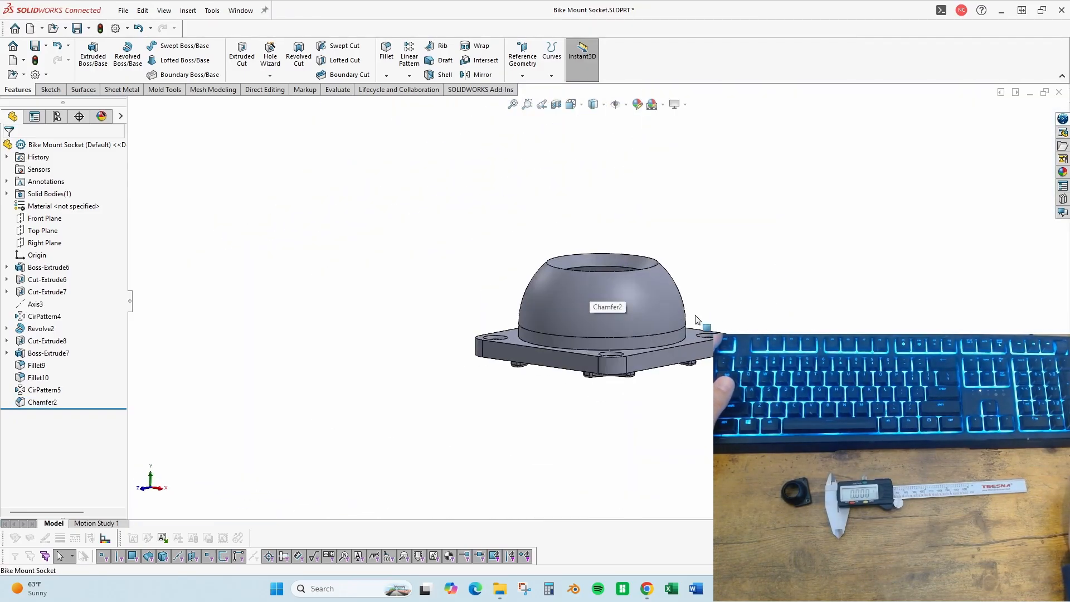
middle_click_drag(680, 317, 547, 352)
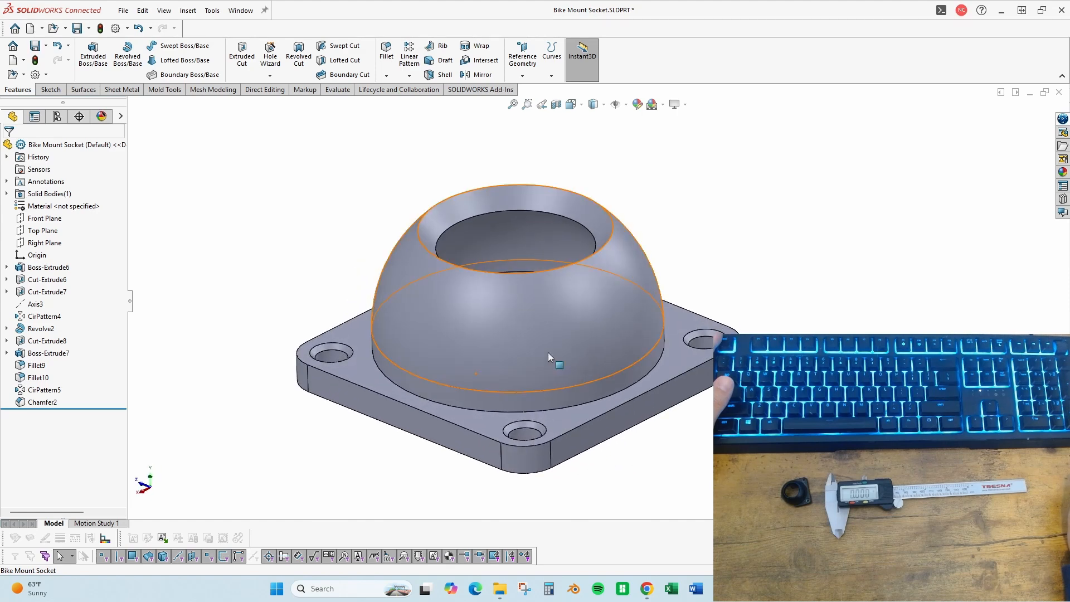
scroll(663, 349, "down", 1)
scroll(663, 348, "down", 1)
scroll(415, 310, "up", 2)
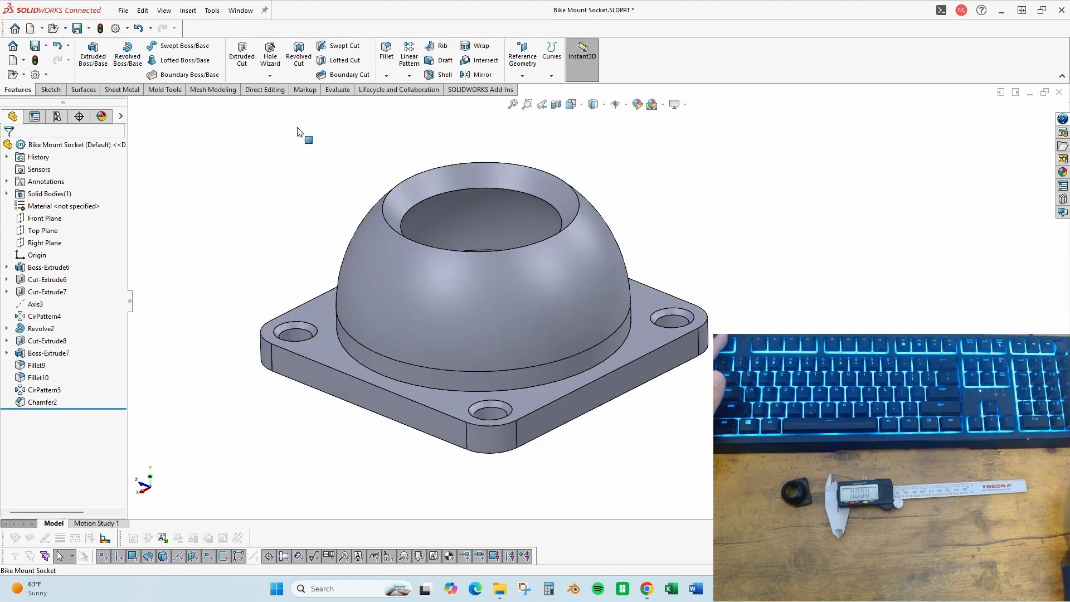
left_click(308, 329)
left_click(492, 408)
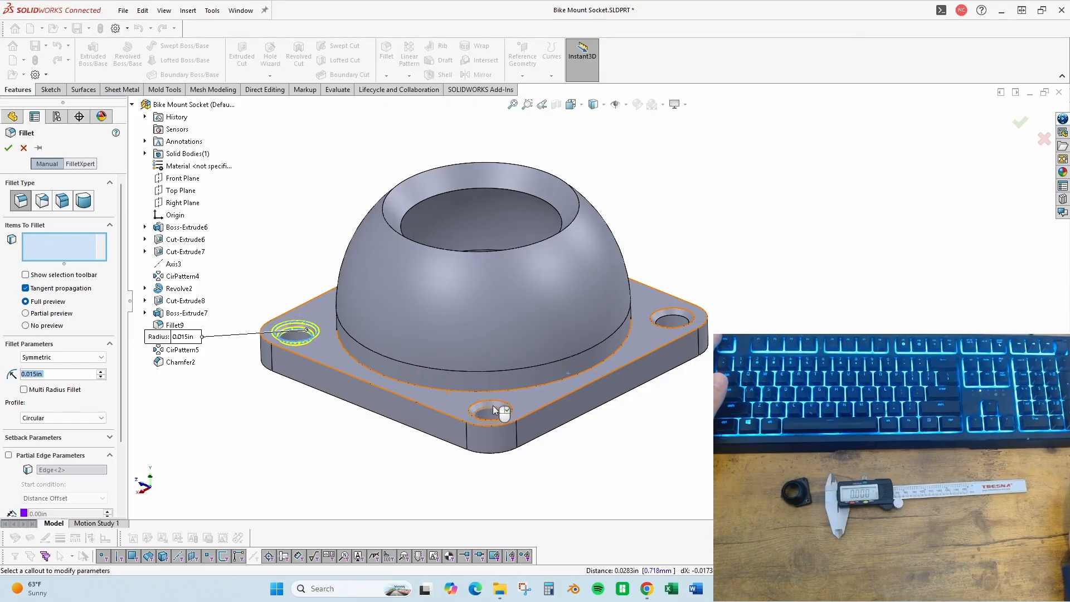
left_click(493, 401)
scroll(663, 327, "down", 3)
left_click(668, 305)
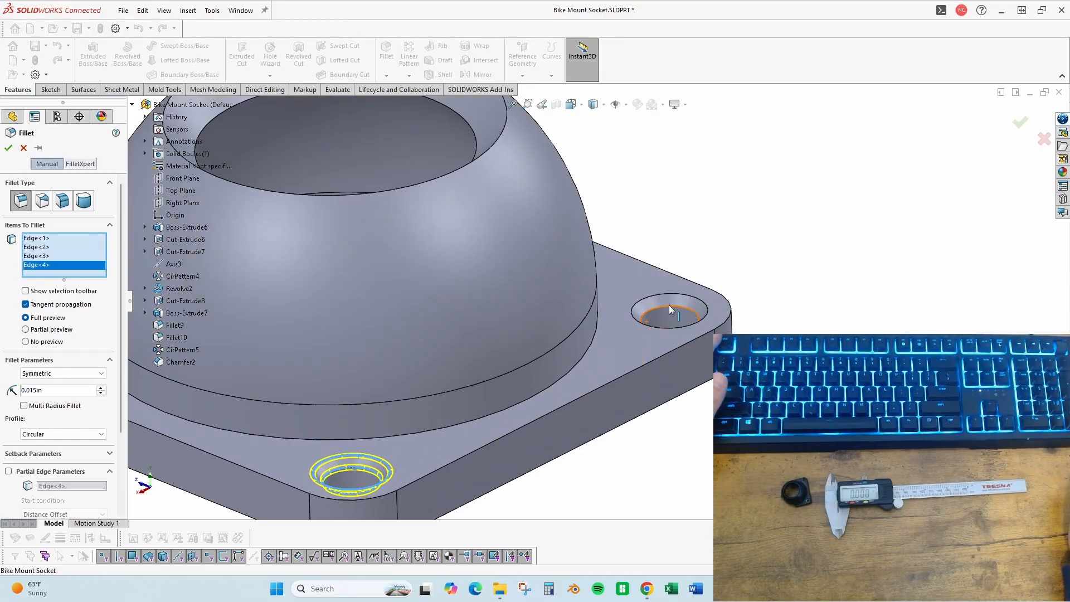
left_click(666, 293)
scroll(665, 294, "down", 5)
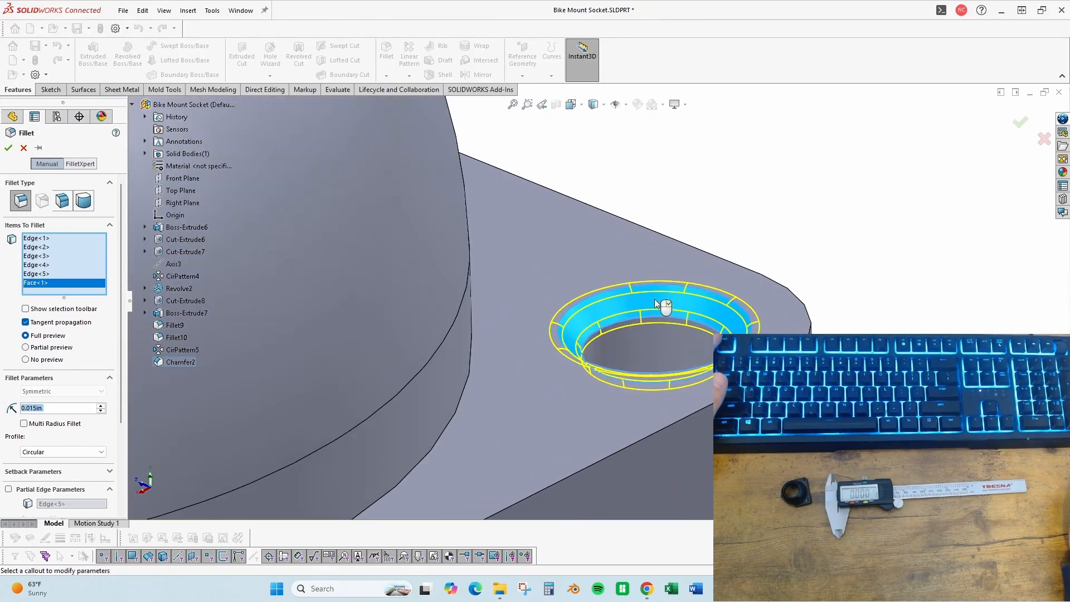
left_click(654, 298)
left_click(654, 286)
scroll(590, 243, "up", 5)
scroll(360, 203, "down", 8)
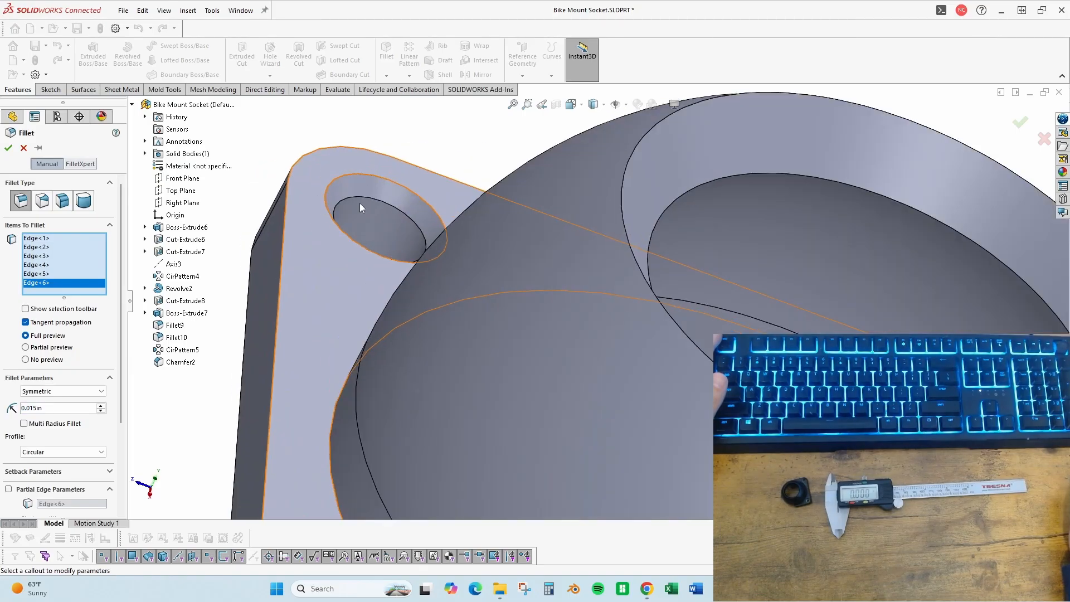
left_click(398, 162)
left_click(400, 170)
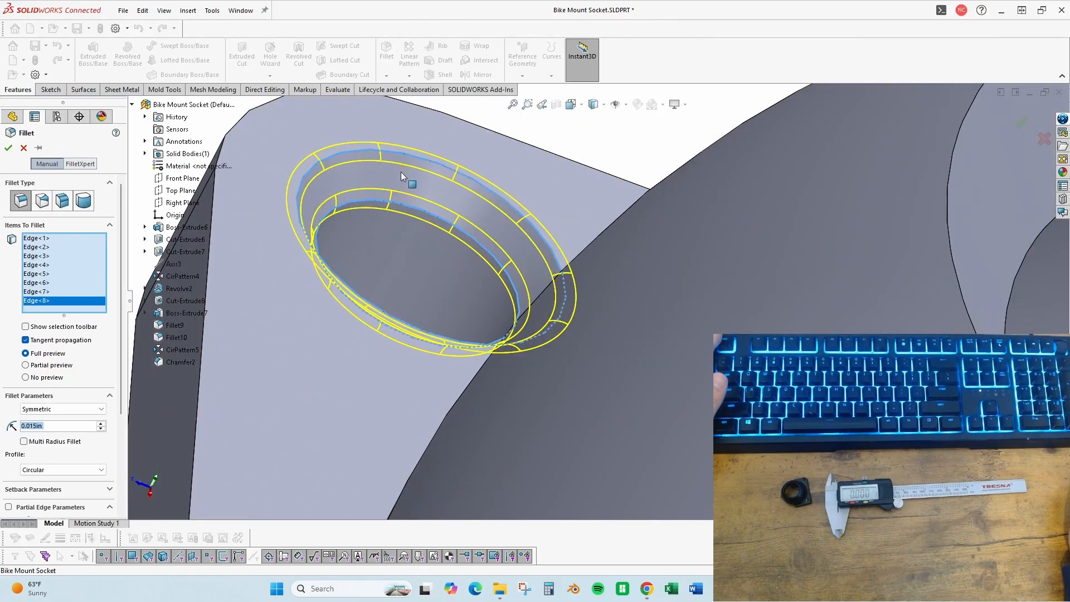
scroll(663, 336, "up", 8)
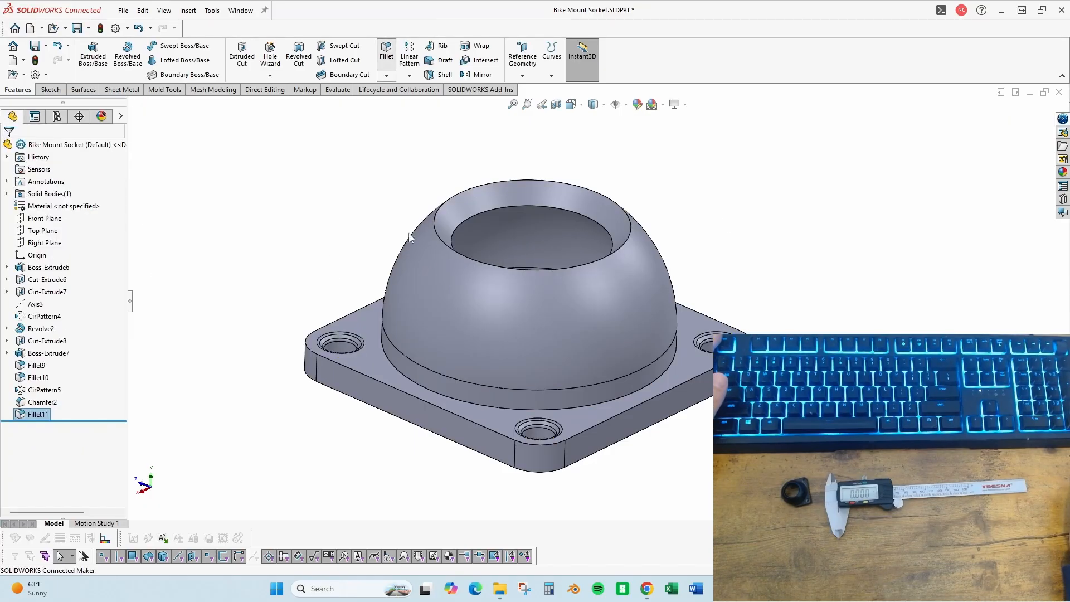
- Fillet the circular edge where the socket meets the base plate's upper face with a 0.025 in radius
key("Return")
left_click(512, 405)
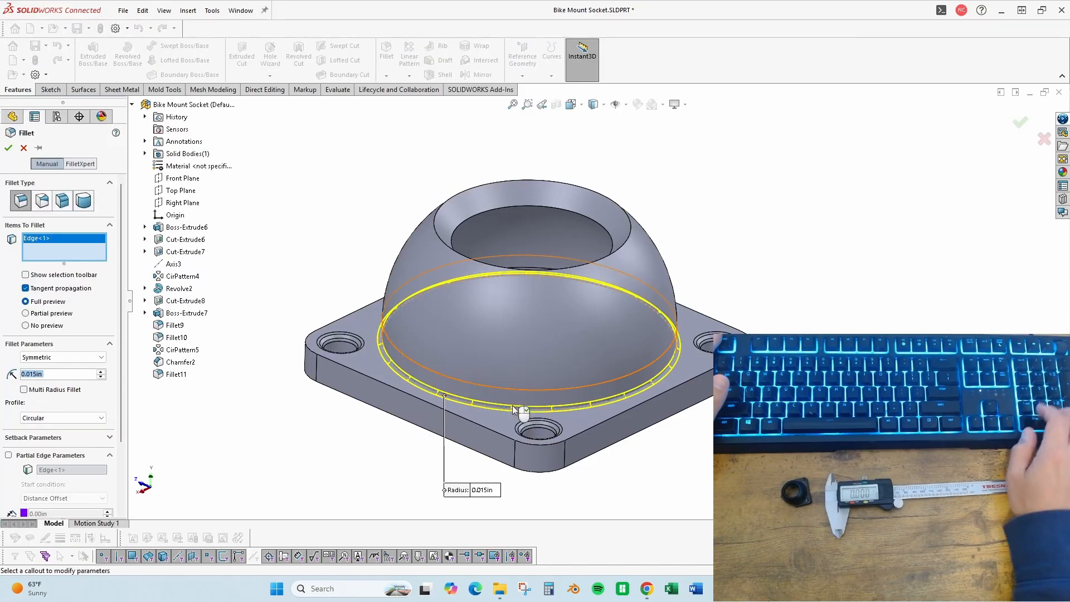
key("Up")
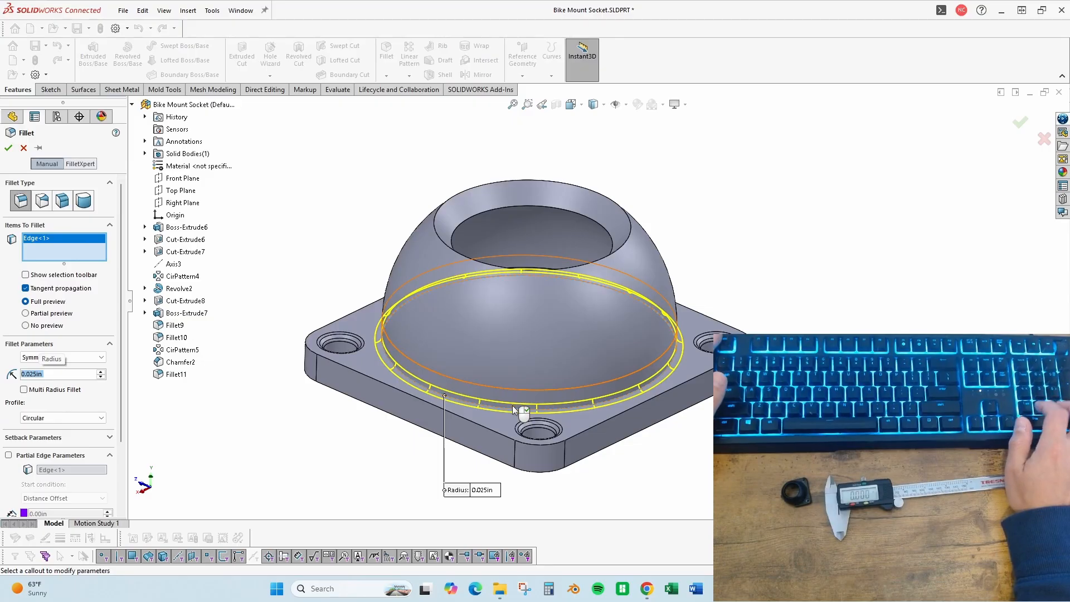
key("Return")
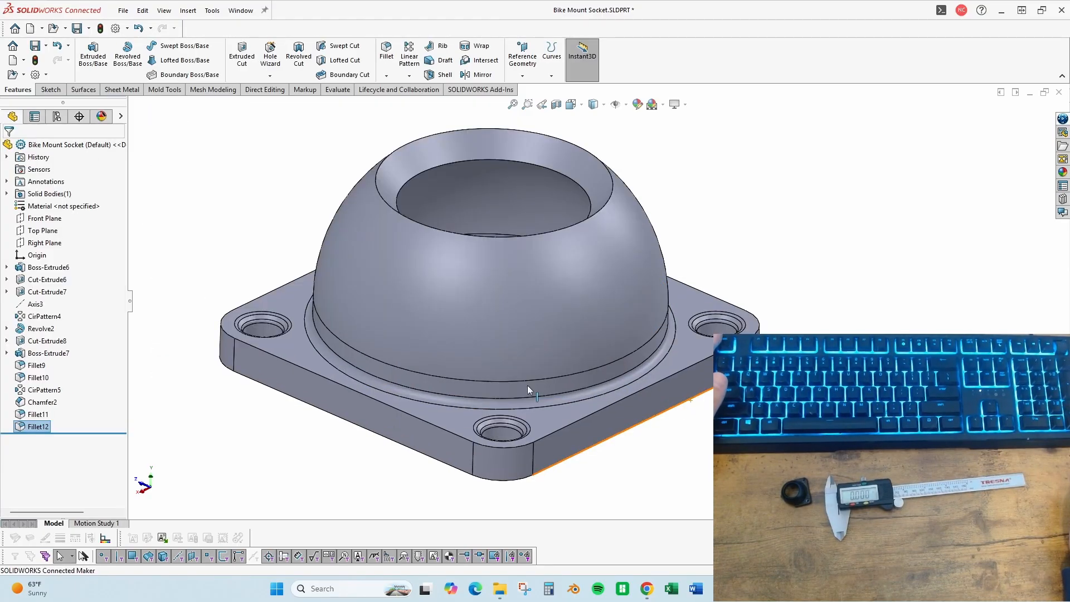
- Fillet the inner and outer rim edges of the dome's tapered opening with a 0.015 in radius
key("Return")
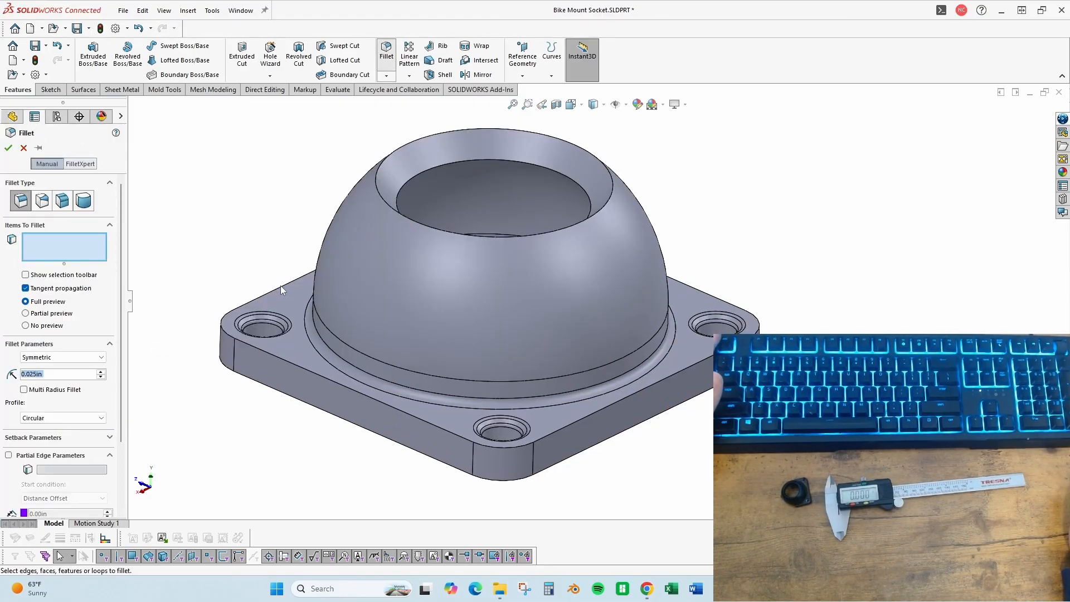
left_click(415, 148)
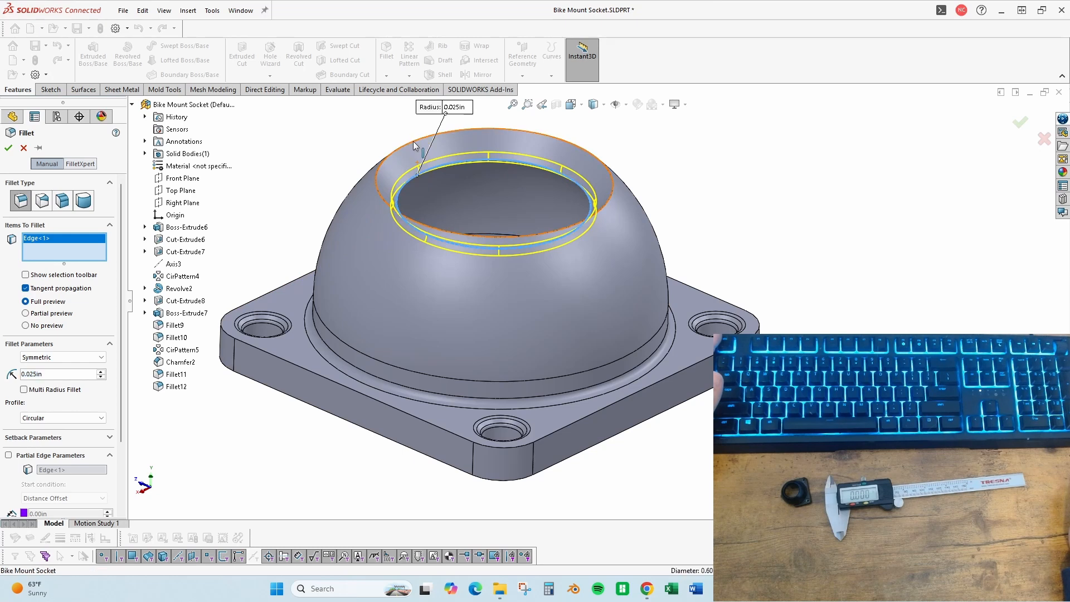
left_click(425, 152)
type(".05")
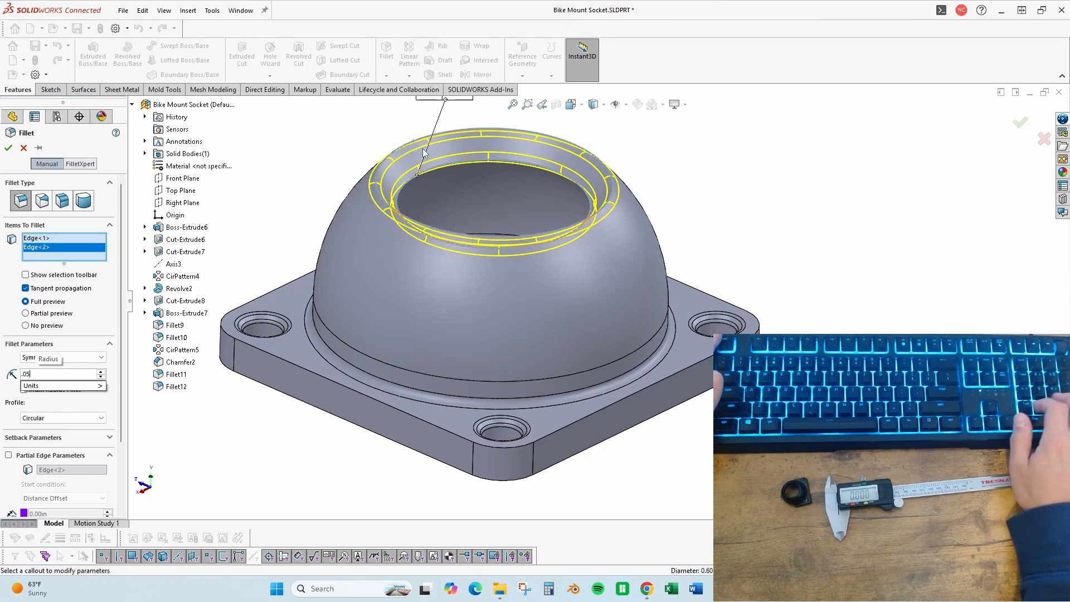
type("15")
key("Return")
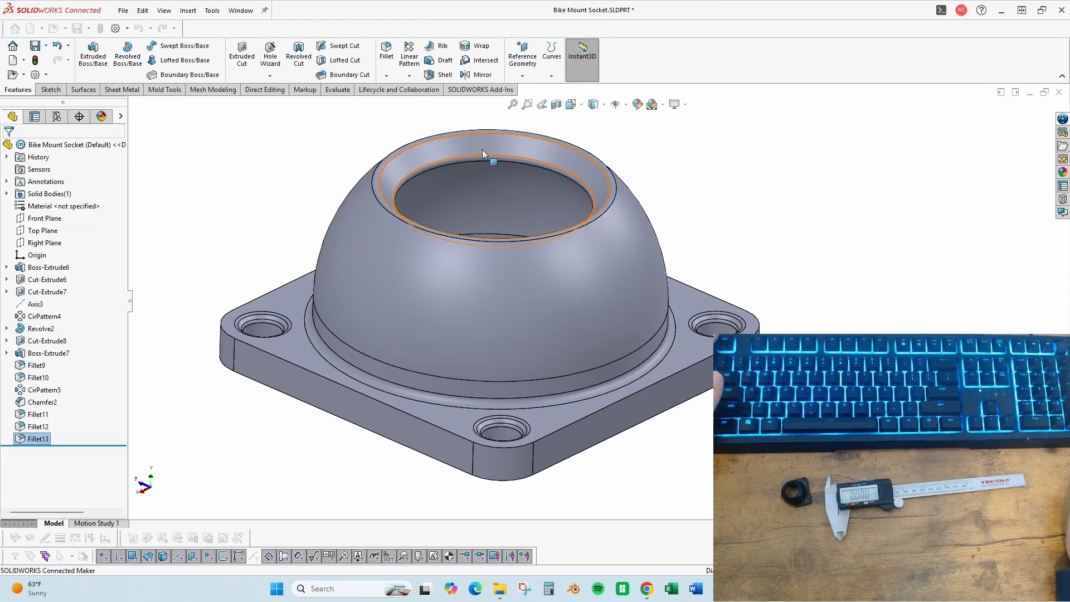
- Fillet the base plate's upper and lower outer perimeter edges with a 0.015 in radius and save the part
key("Return")
left_click(283, 284)
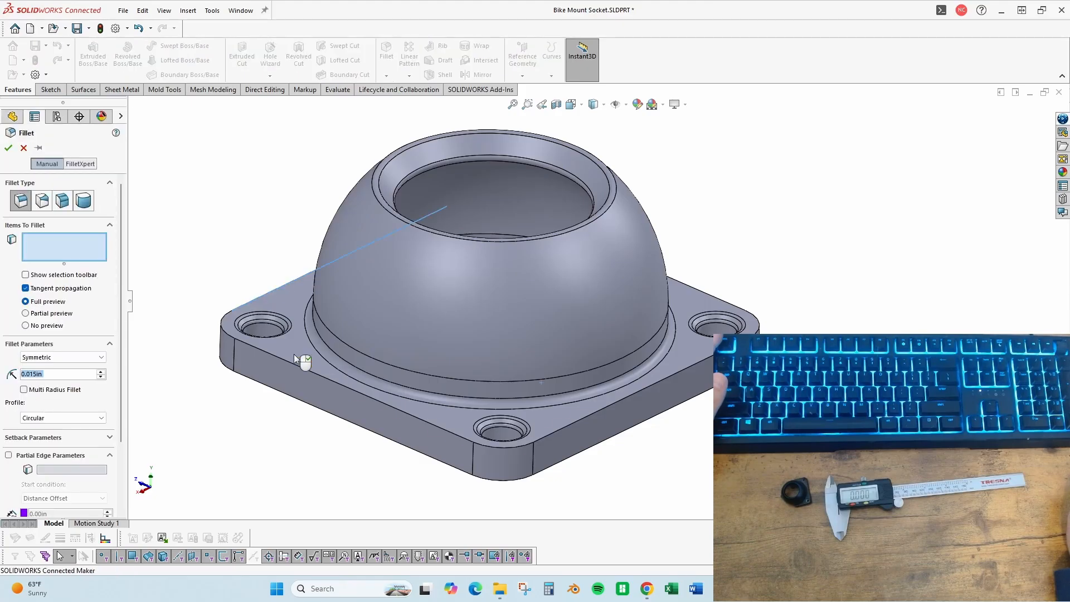
left_click(264, 386)
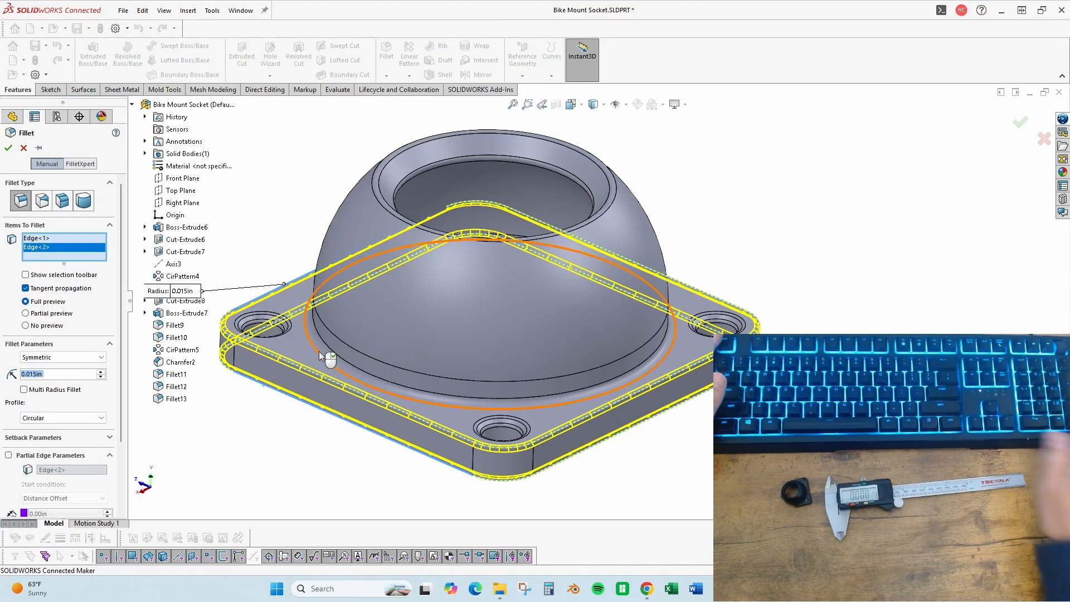
key("Return")
middle_click_drag(449, 396, 561, 217)
key("ctrl+s")
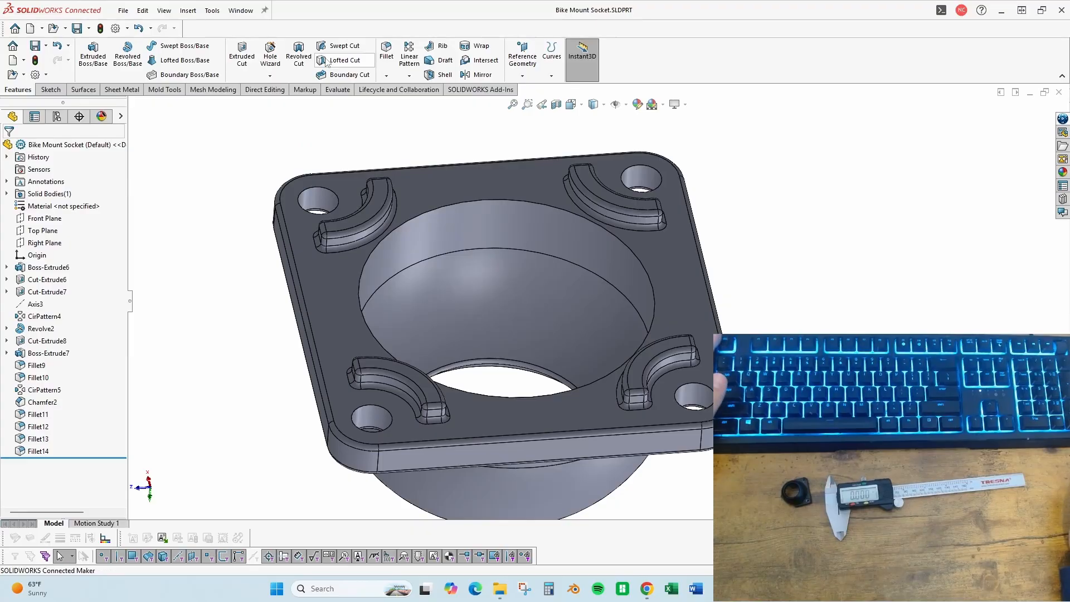
- Fillet the circular edges of all four corner holes on the base plate's underside with a 0.015 in radius
key("Return")
left_click(330, 188)
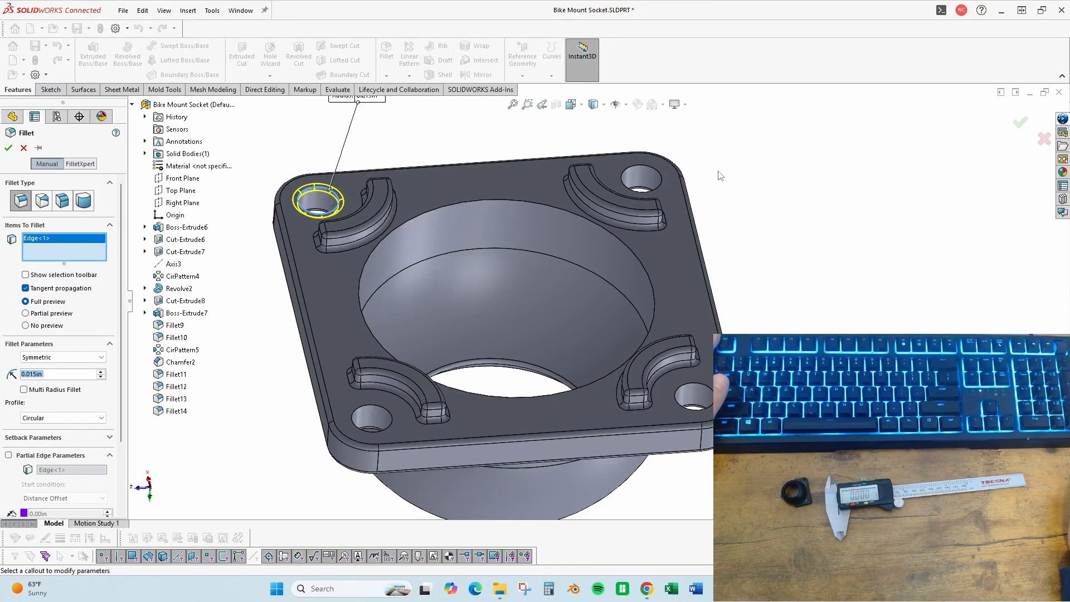
left_click(659, 171)
left_click(658, 166)
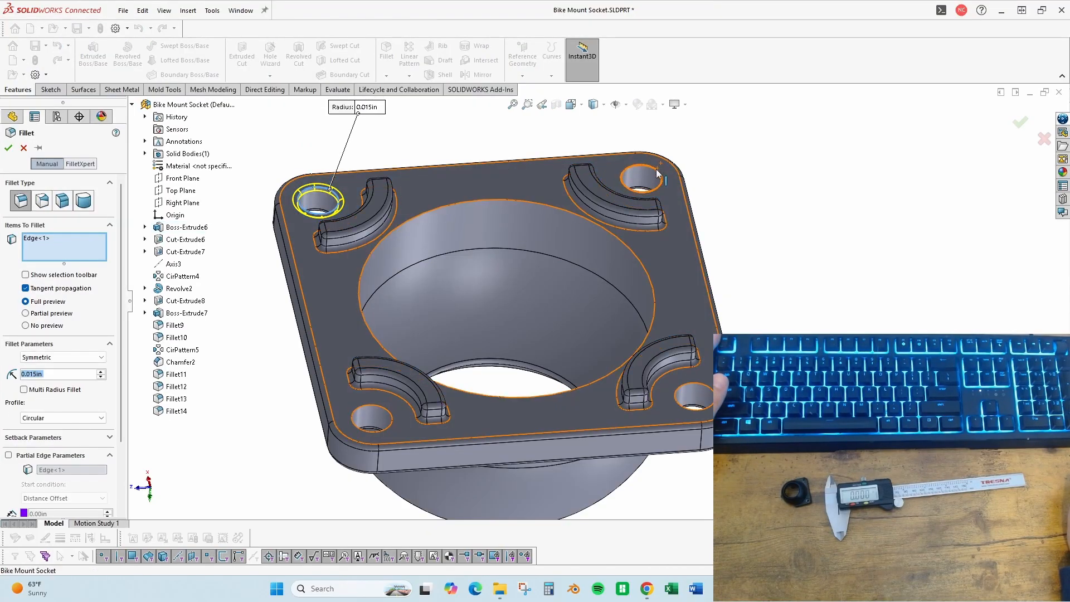
left_click(656, 169)
left_click(700, 387)
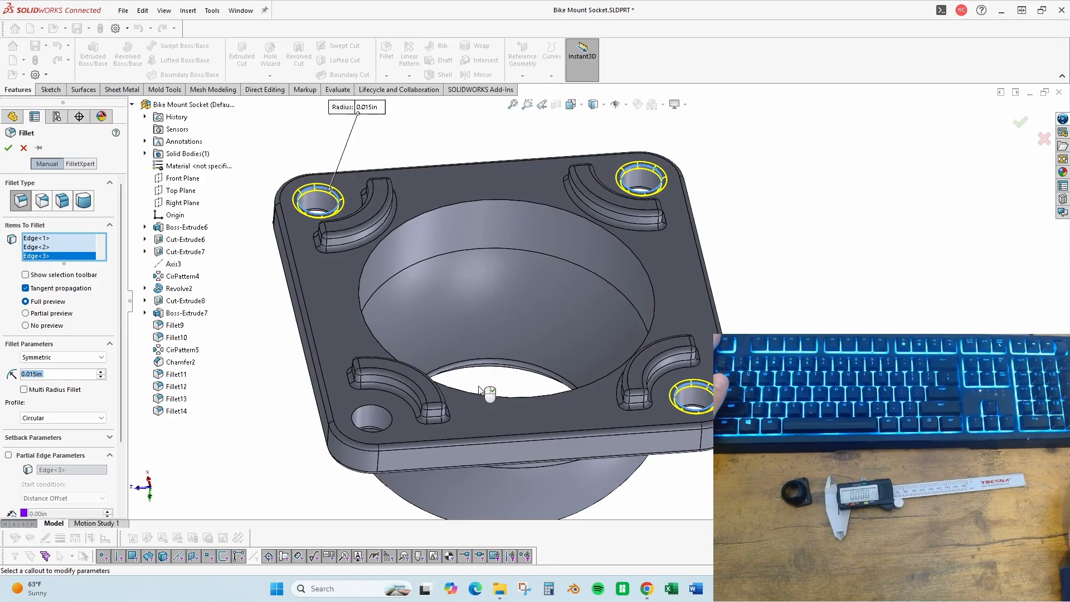
left_click(378, 411)
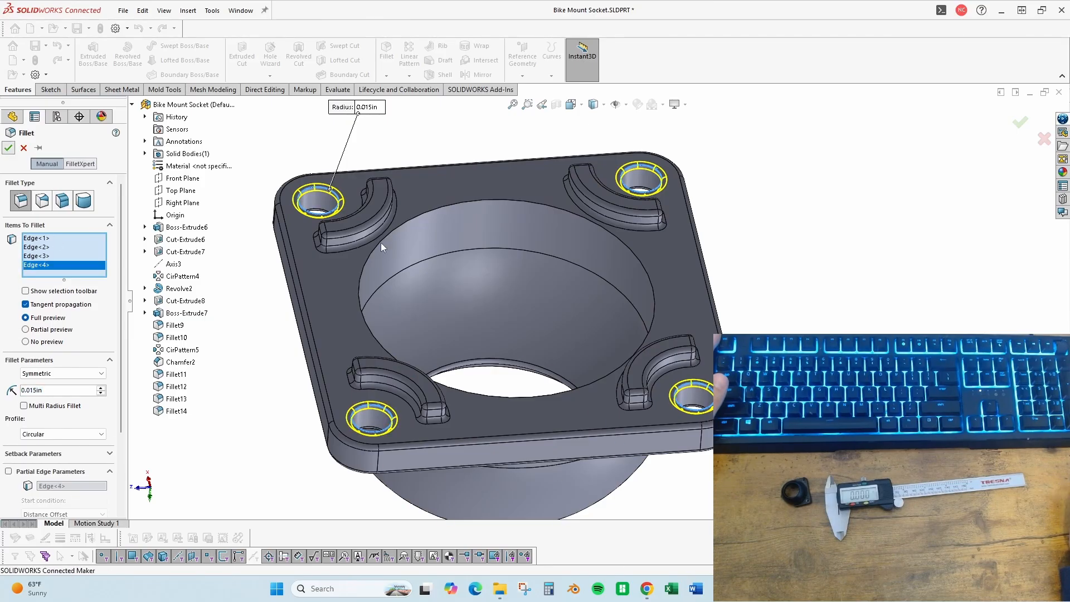
- Fillet the large circular edge of the socket opening on the base plate's underside with a 0.015 in radius
key("Return")
left_click(471, 202)
key("Return")
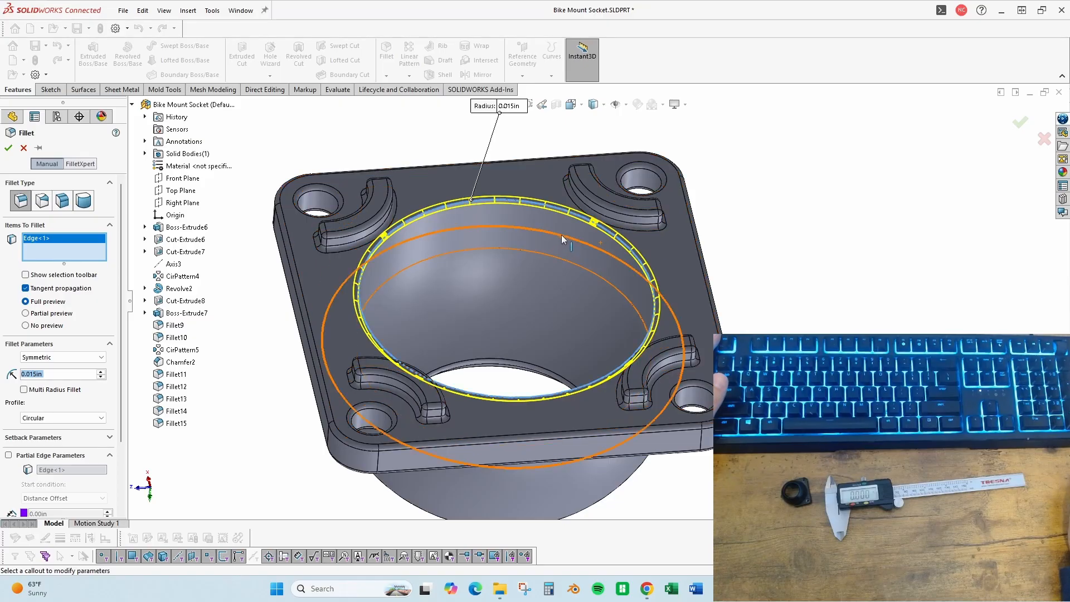
middle_click_drag(561, 235, 580, 245)
scroll(580, 245, "up", 3)
scroll(585, 248, "down", 2)
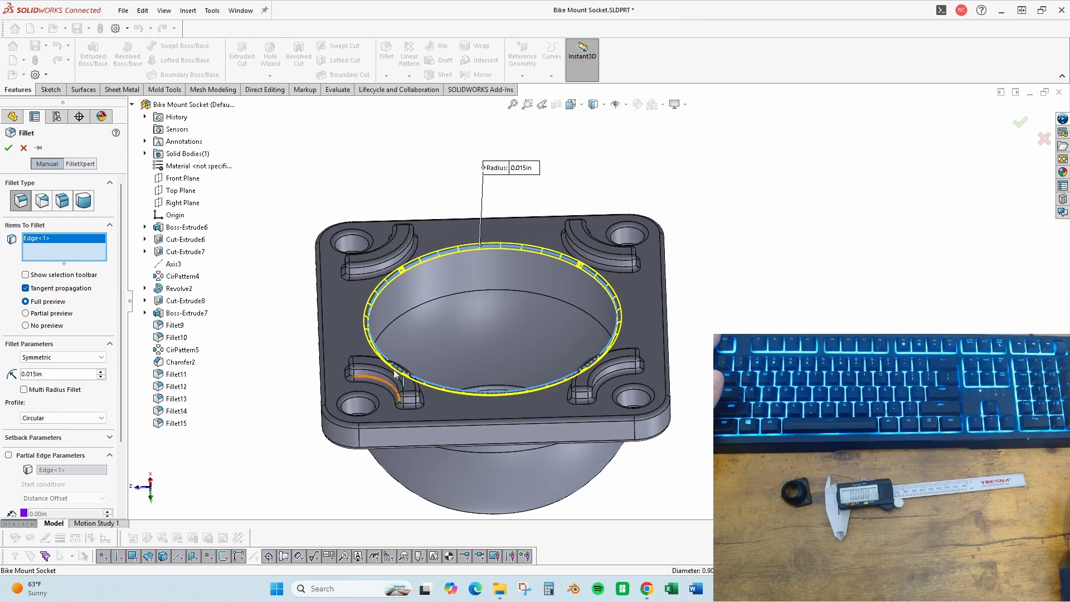
scroll(580, 350, "down", 2)
middle_click_drag(402, 329, 433, 279)
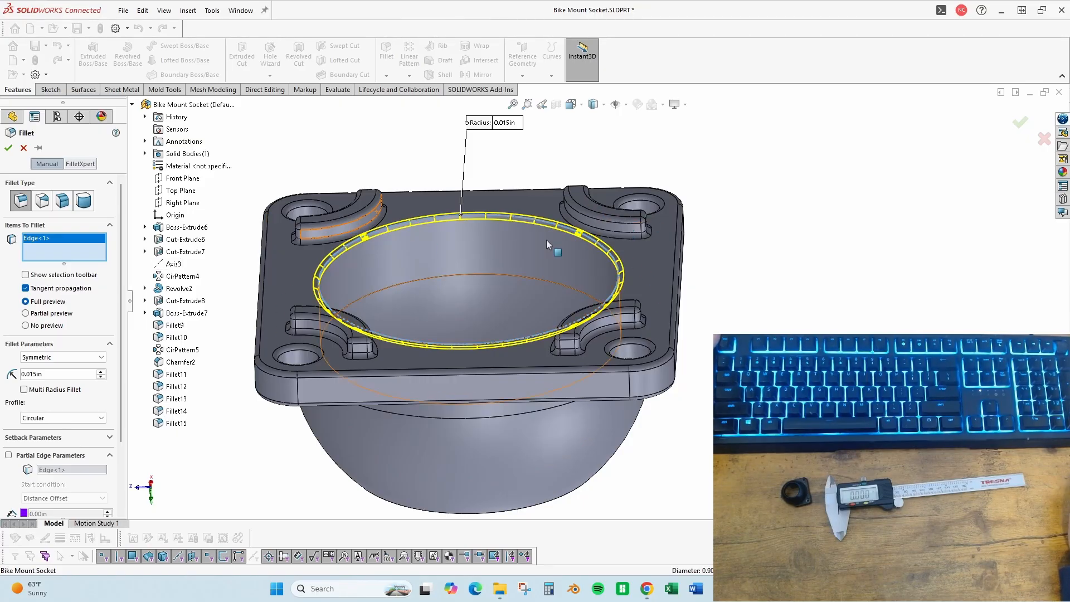
middle_click_drag(546, 243, 611, 265)
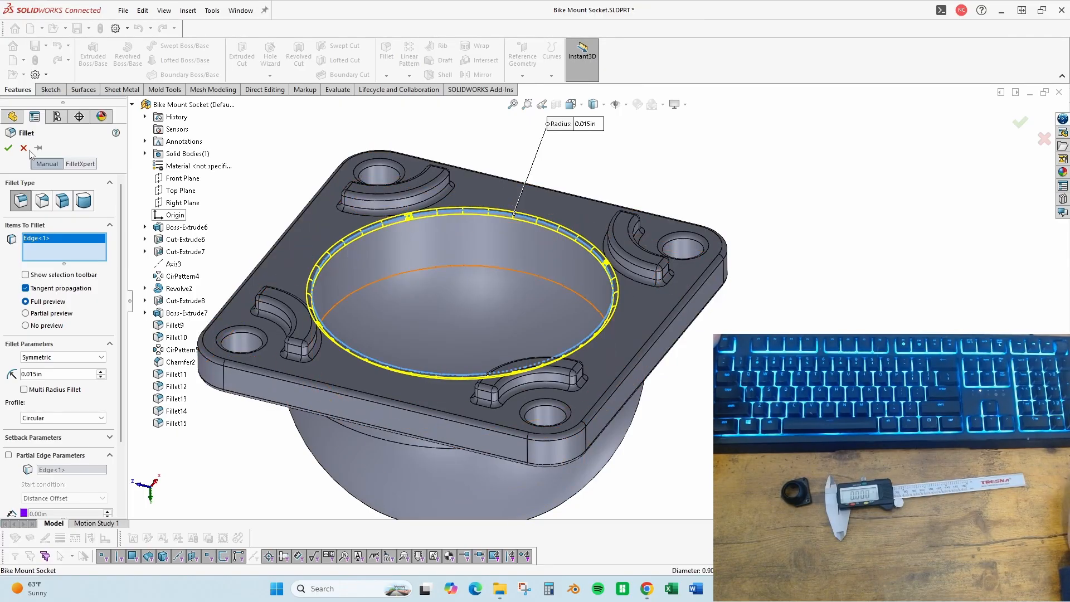
middle_click_drag(502, 194, 496, 261)
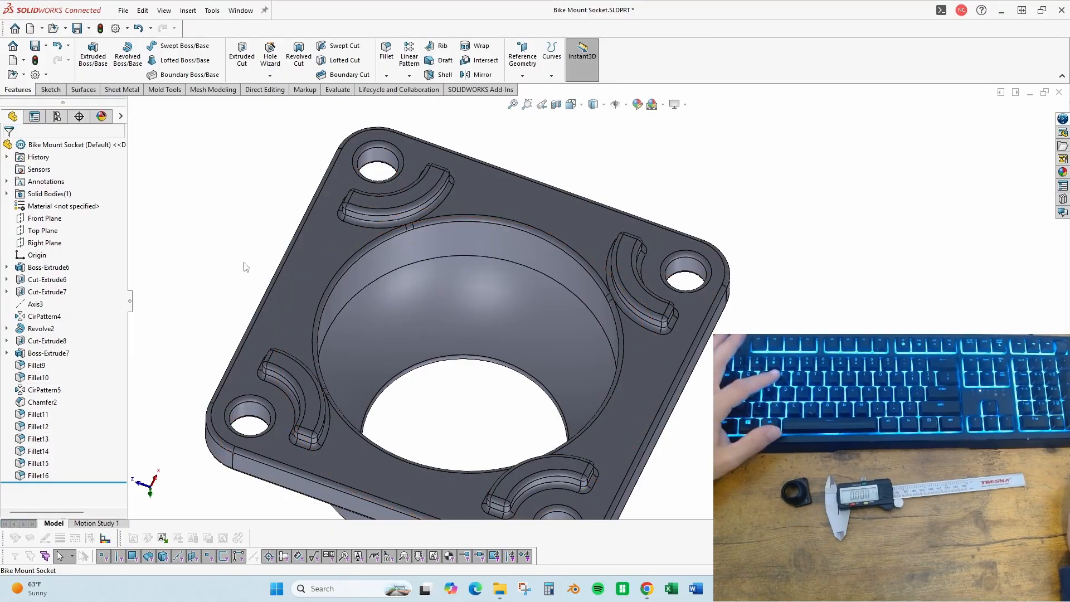
- Set the model to the isometric view and save the part
scroll(536, 290, "up", 5)
scroll(587, 323, "down", 3)
scroll(588, 325, "down", 1)
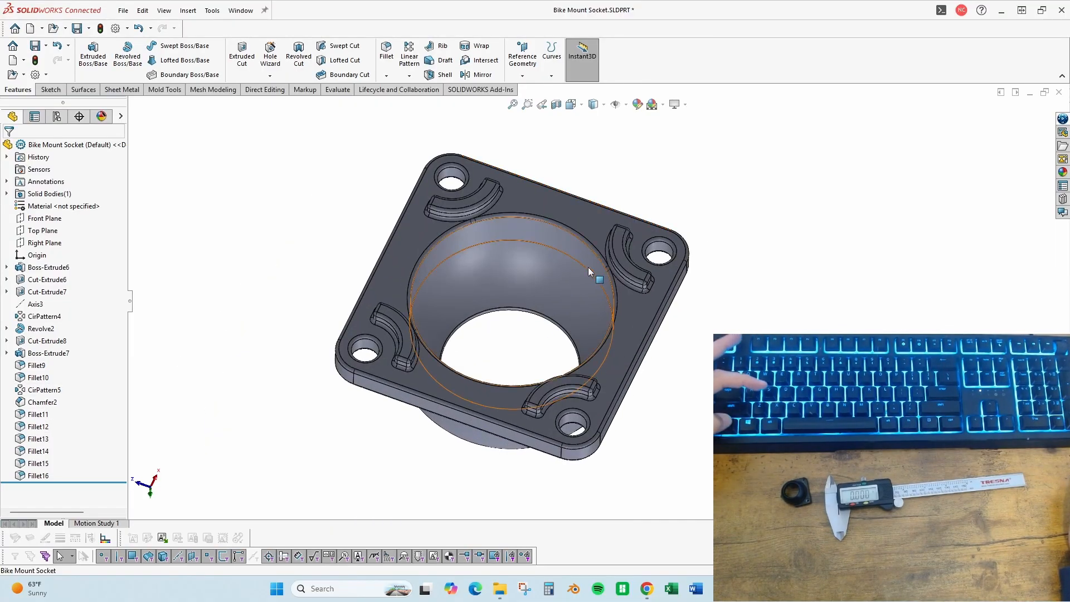
key("ctrl+7")
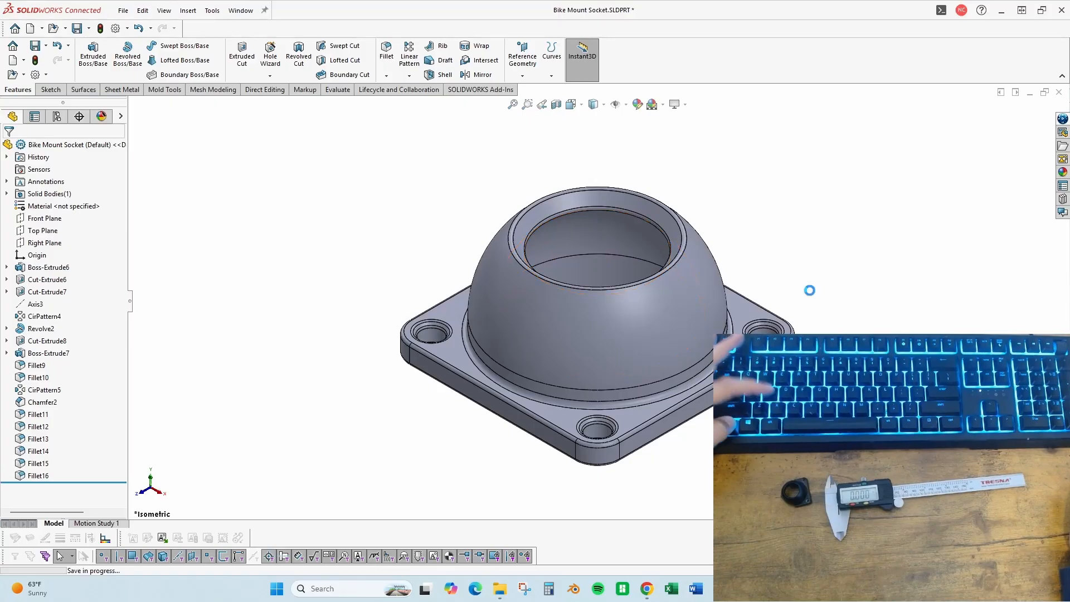
key("ctrl+s")
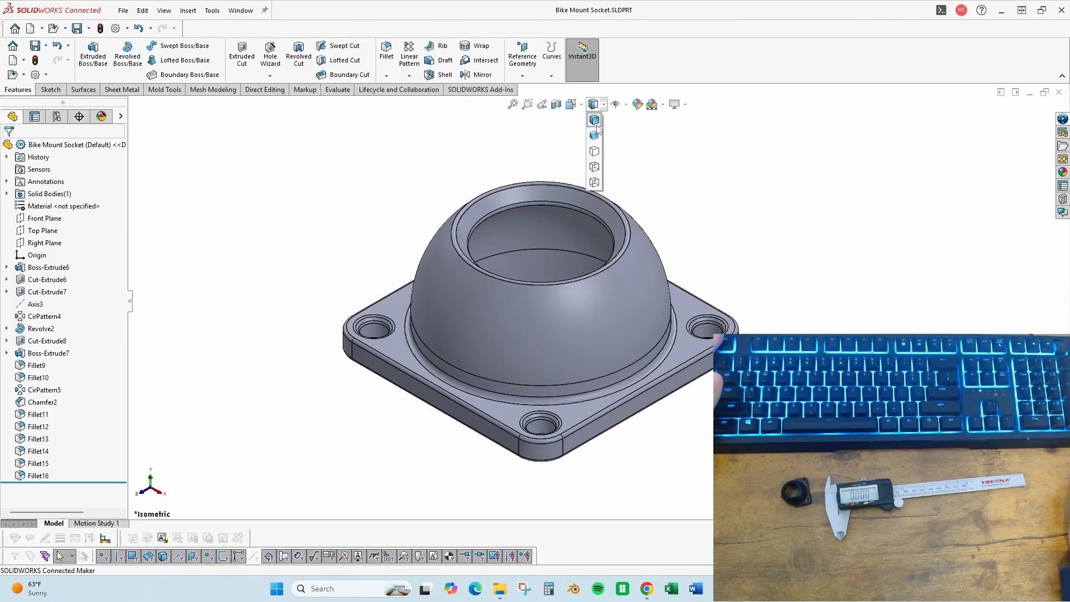
- Display the finished socket shaded without edge lines and show it enlarged in the isometric view
middle_click_drag(767, 255, 644, 255)
key("ctrl+7")
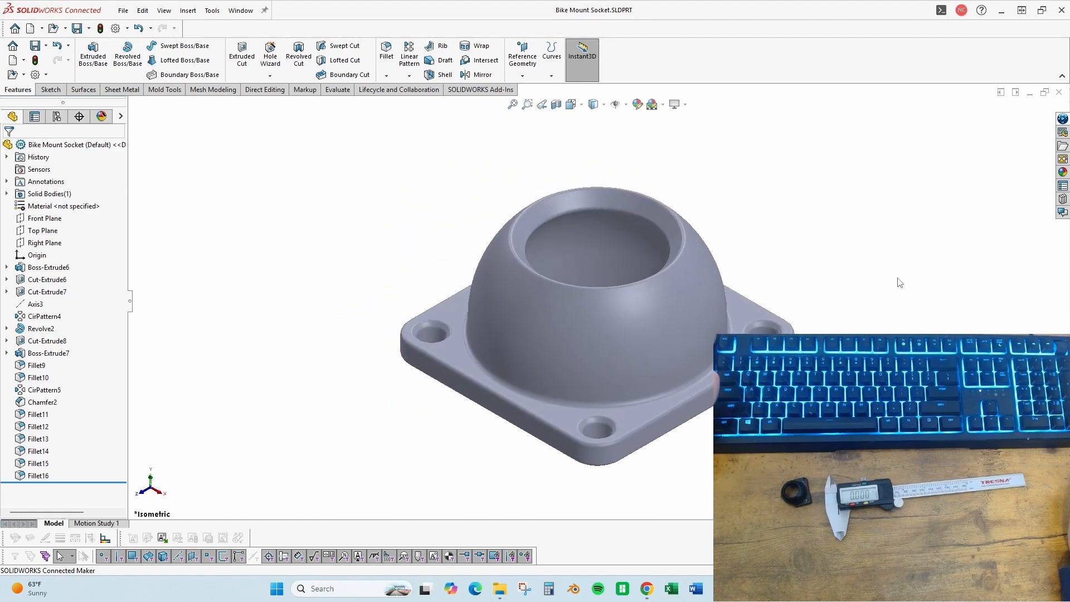
middle_click_drag(694, 303, 567, 286, "ctrl")
scroll(623, 247, "down", 1)
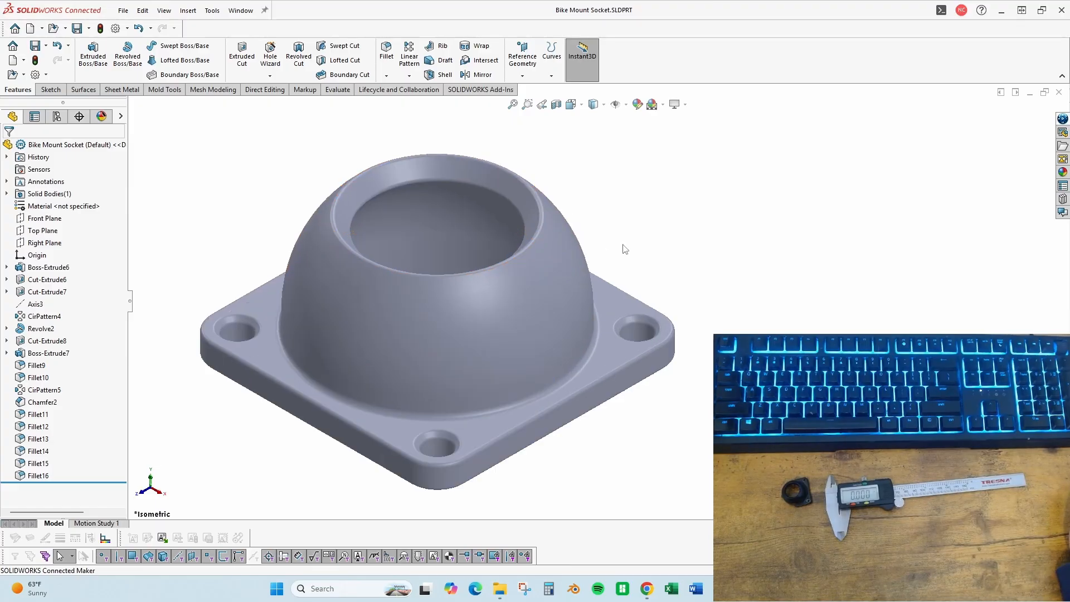